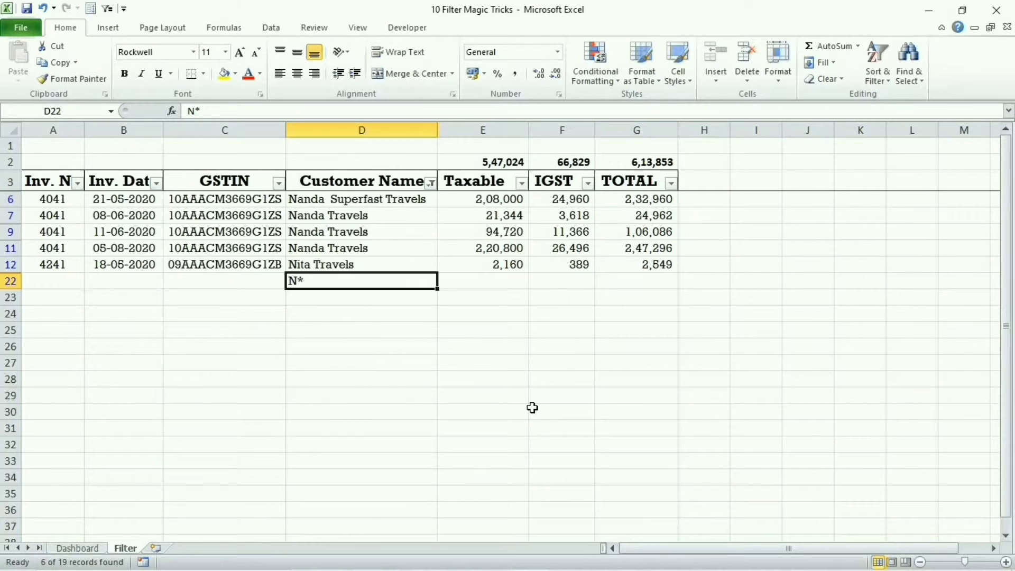
Step: Clear the current filter, enter *g in cell D22, and AutoFilter the customer names ending in g
key("alt+a")
key("c")
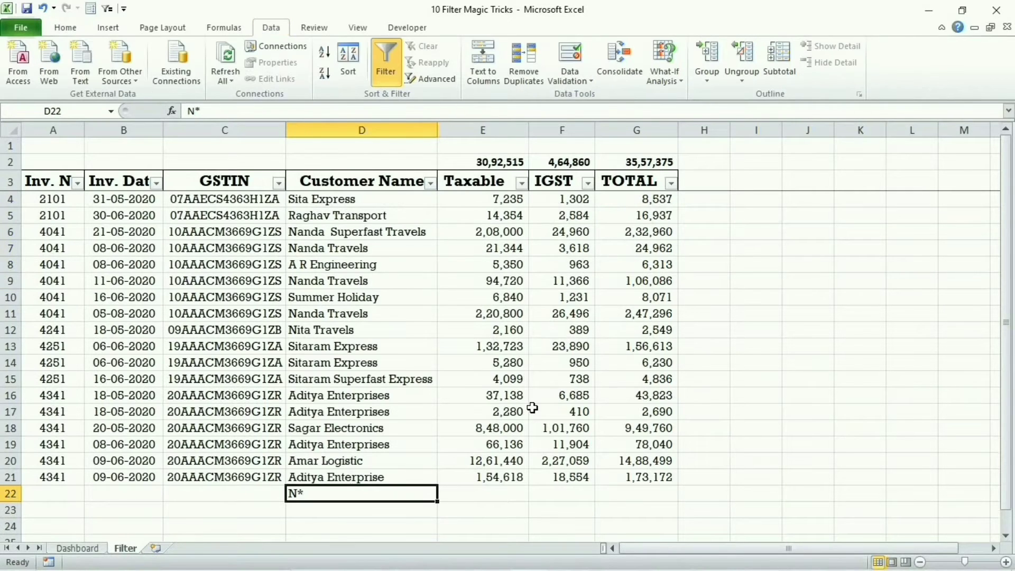
type("*g")
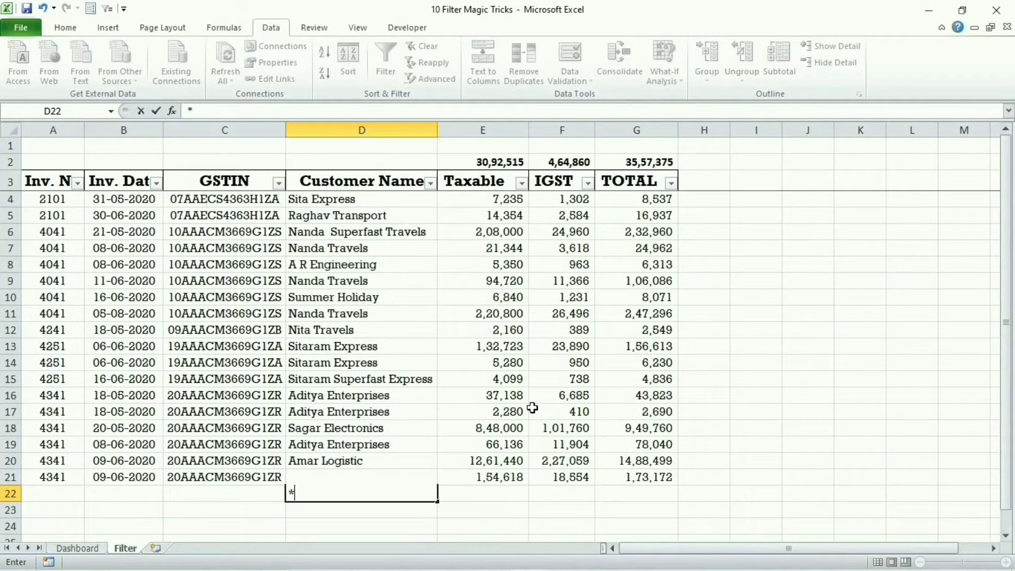
key("ctrl+Return")
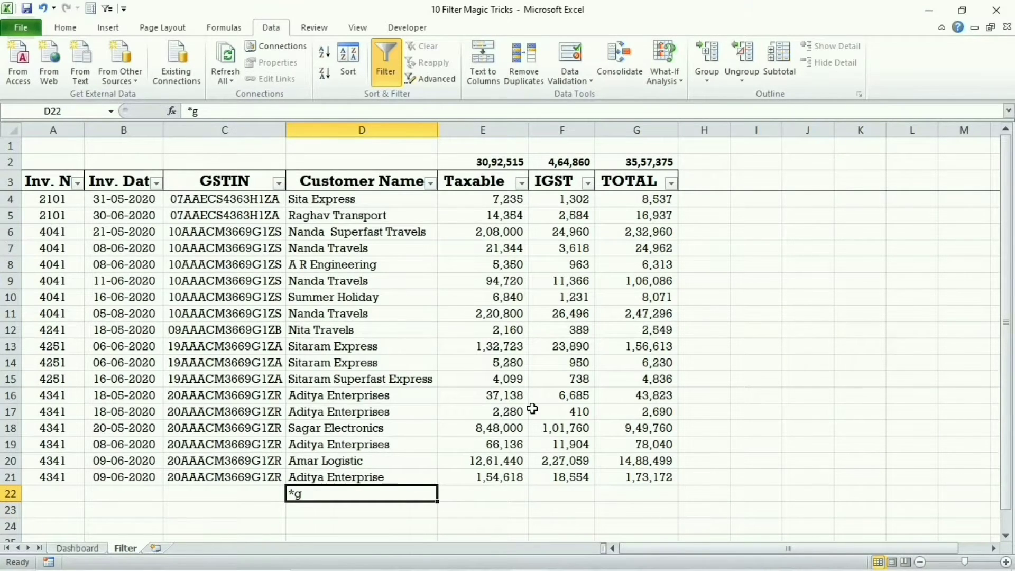
key("alt+5")
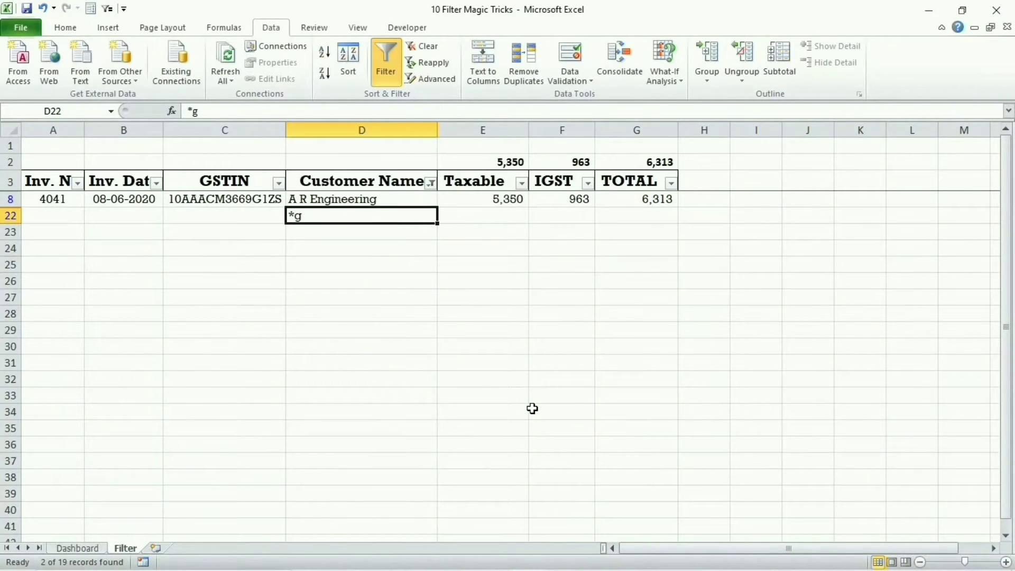
Step: Clear the filter, enter *t* in cell D22, and AutoFilter the customer names containing t
key("alt+a")
key("c")
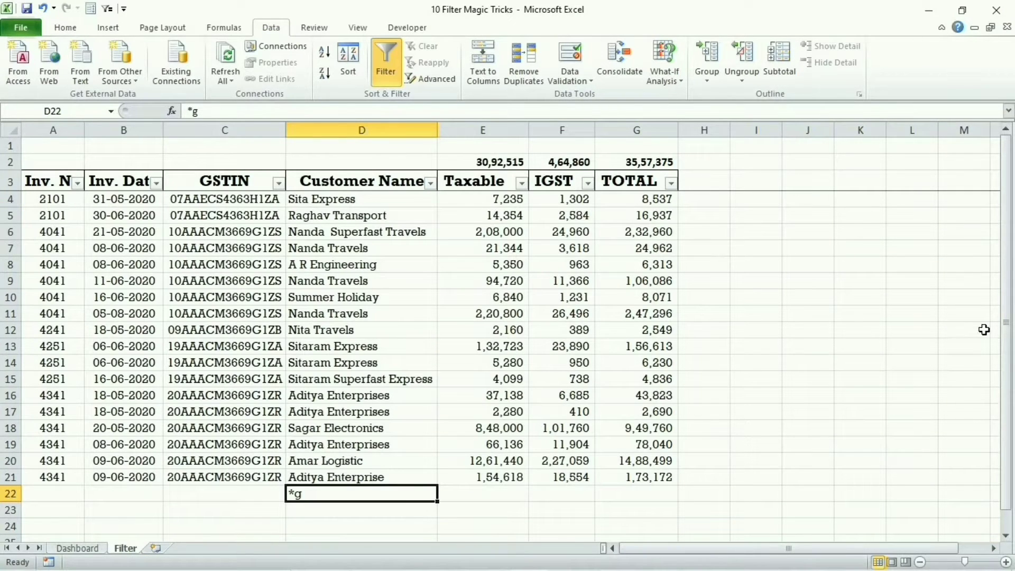
type("*")
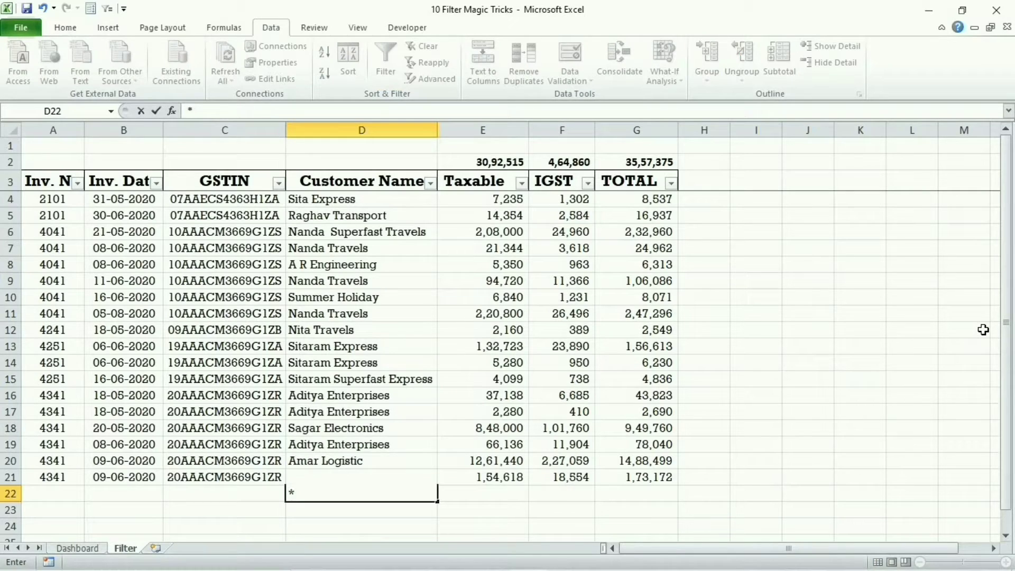
type("t*")
key("ctrl+Return")
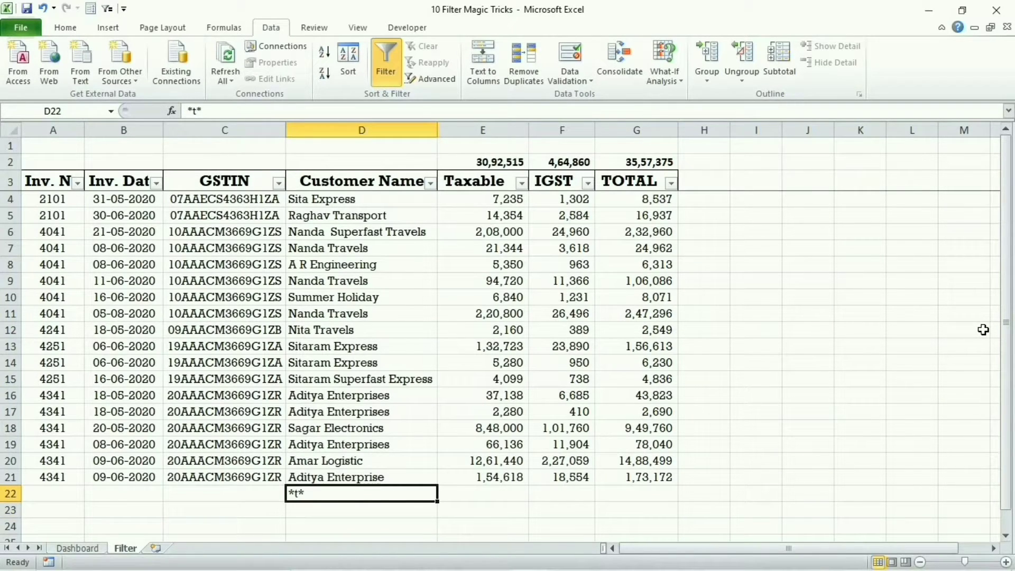
key("alt+5")
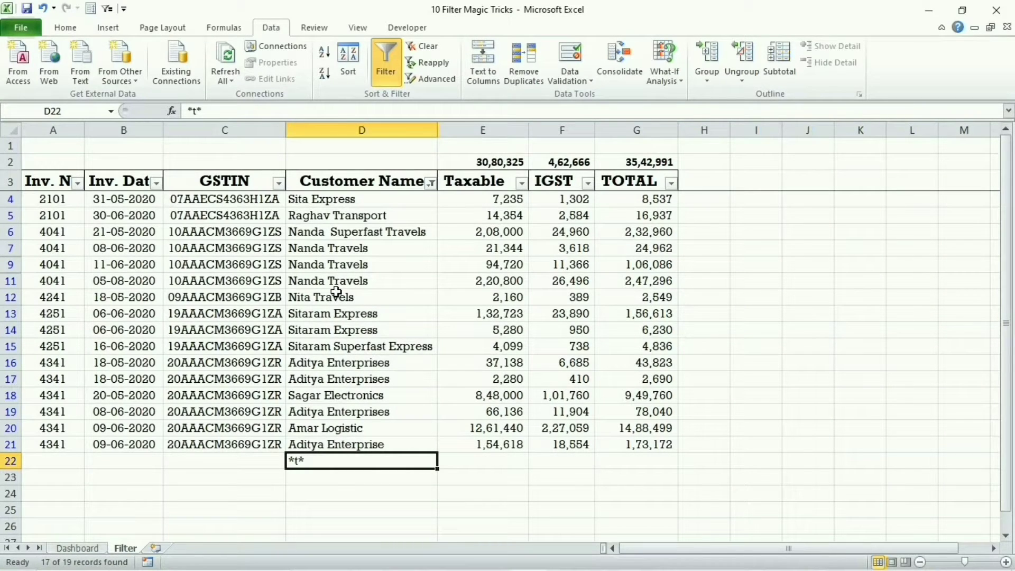
Step: Clear the filter and the D22 criterion, and AutoFilter the Taxable column with <10000 entered in cell E22
key("alt+a")
key("c")
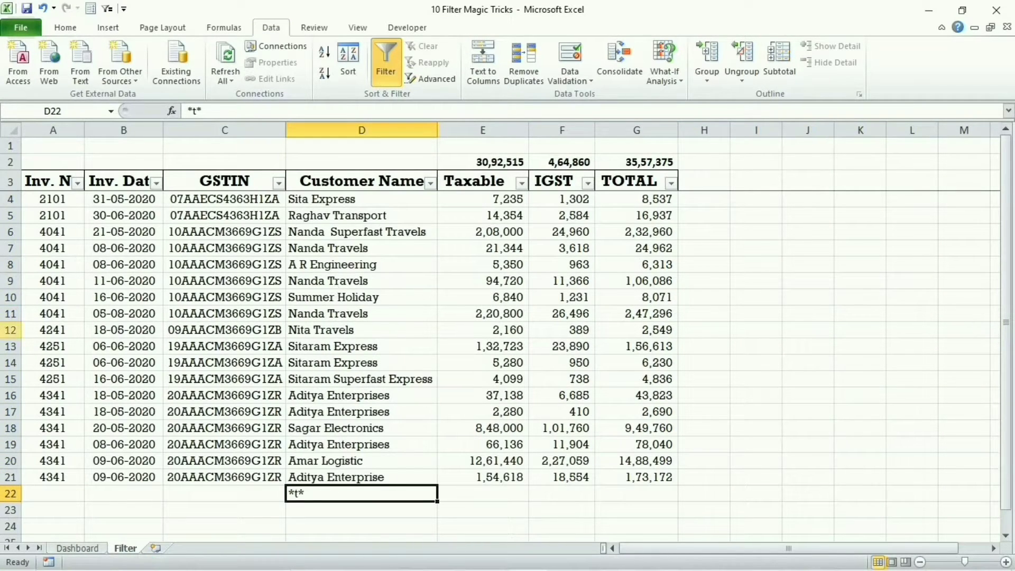
key("Delete")
key("Right")
type("<")
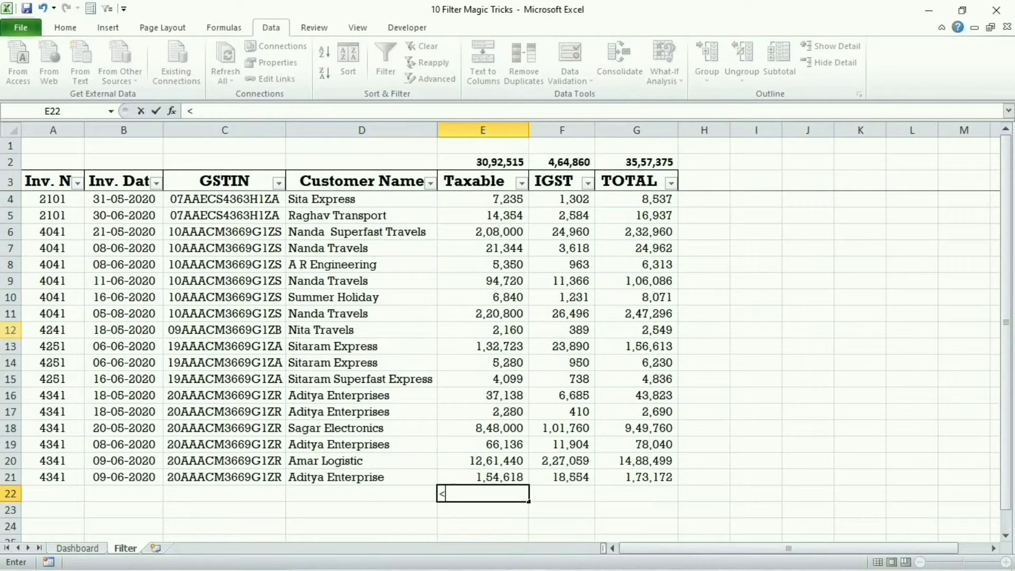
type("10000")
key("Return")
key("Up")
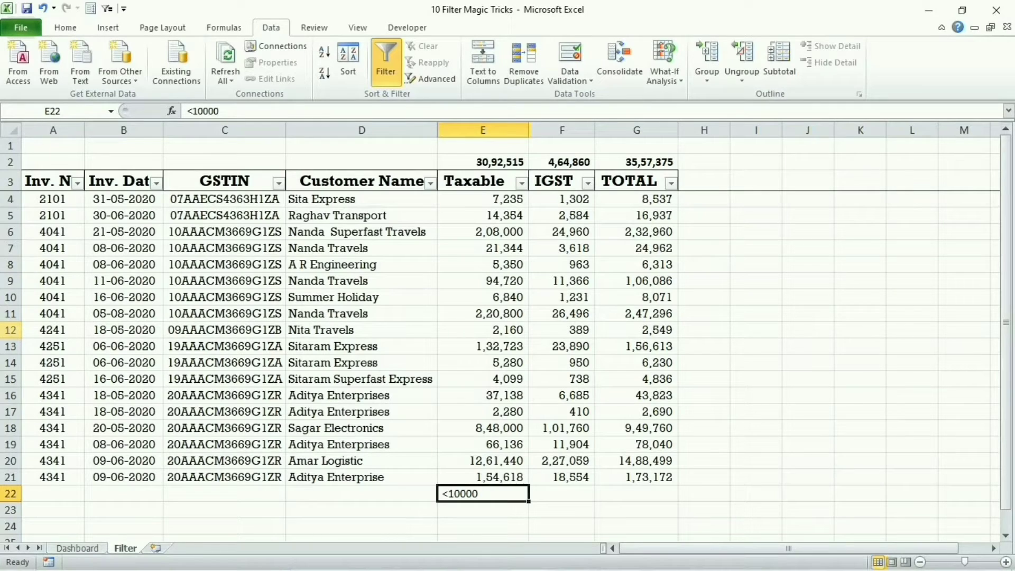
key("alt+5")
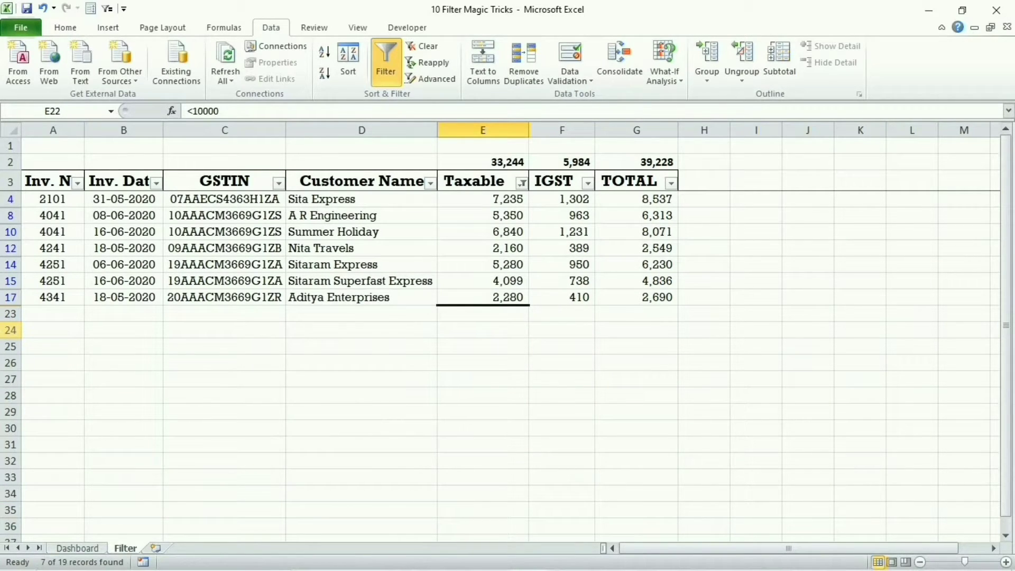
Step: Clear the filter and AutoFilter the Taxable column with >10000 entered in cell E22
key("alt+a")
key("c")
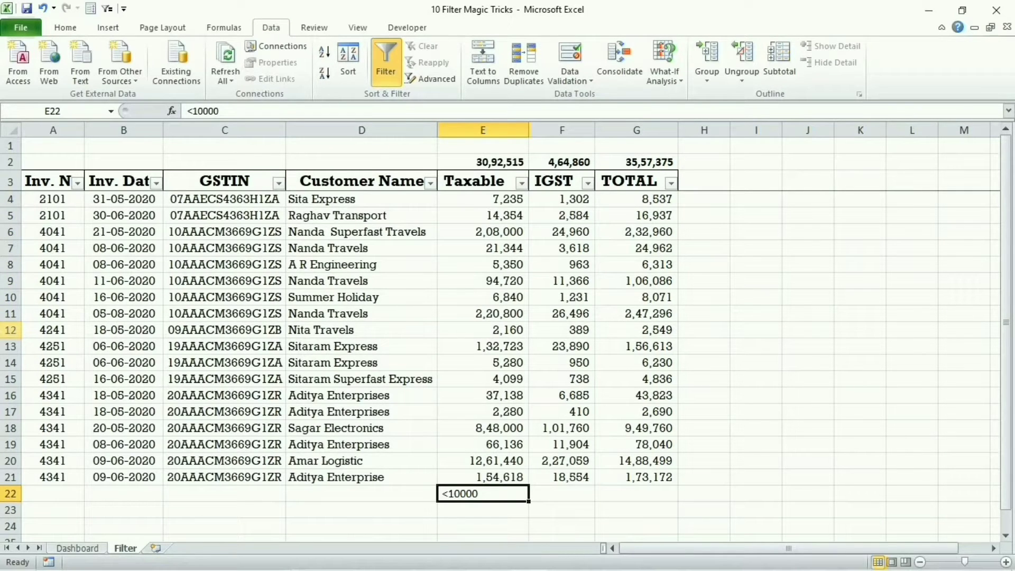
type(">100")
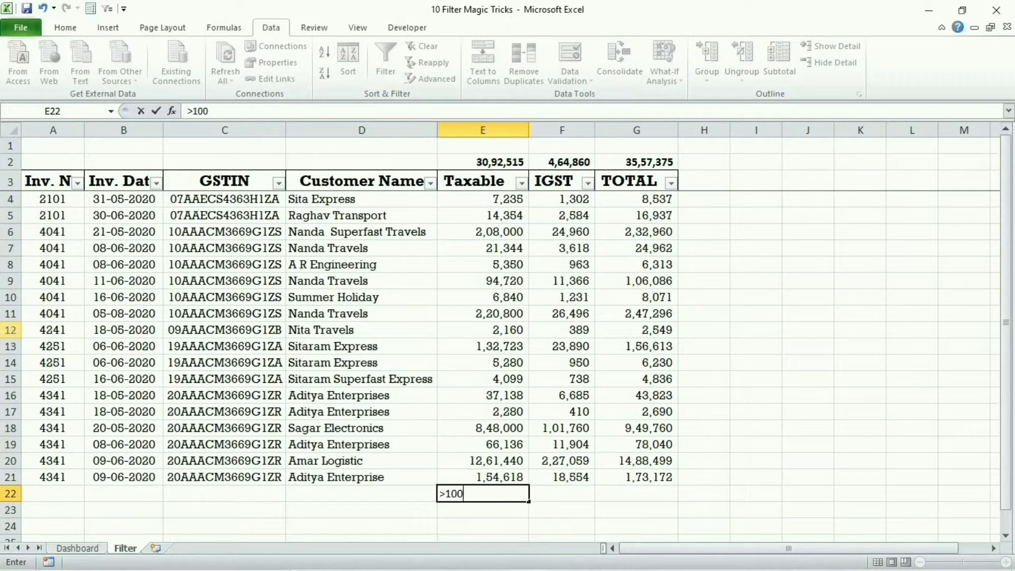
type("00")
key("ctrl+Return")
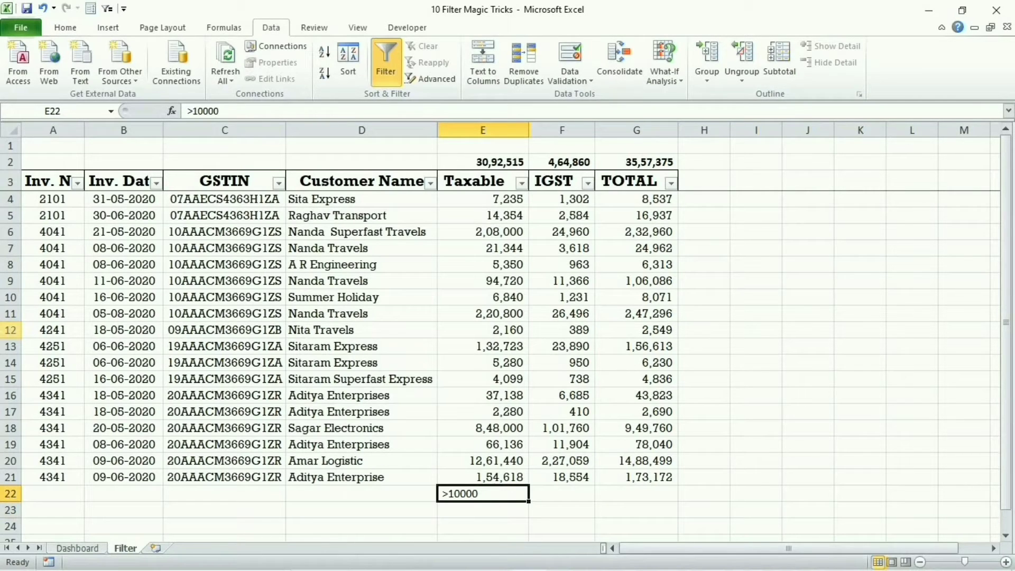
key("alt+5")
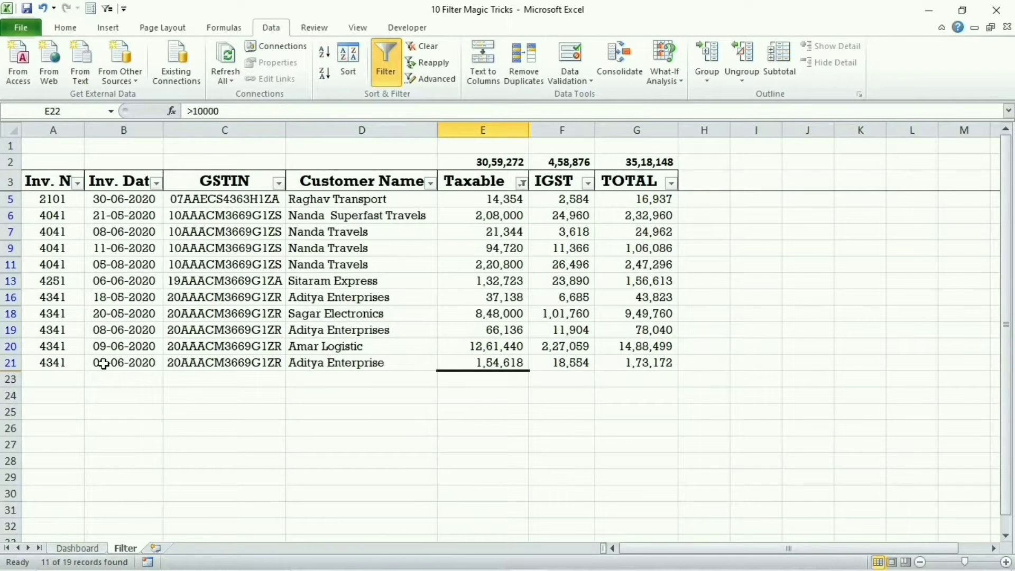
Step: Switch to the Dashboard sheet
left_click(78, 548)
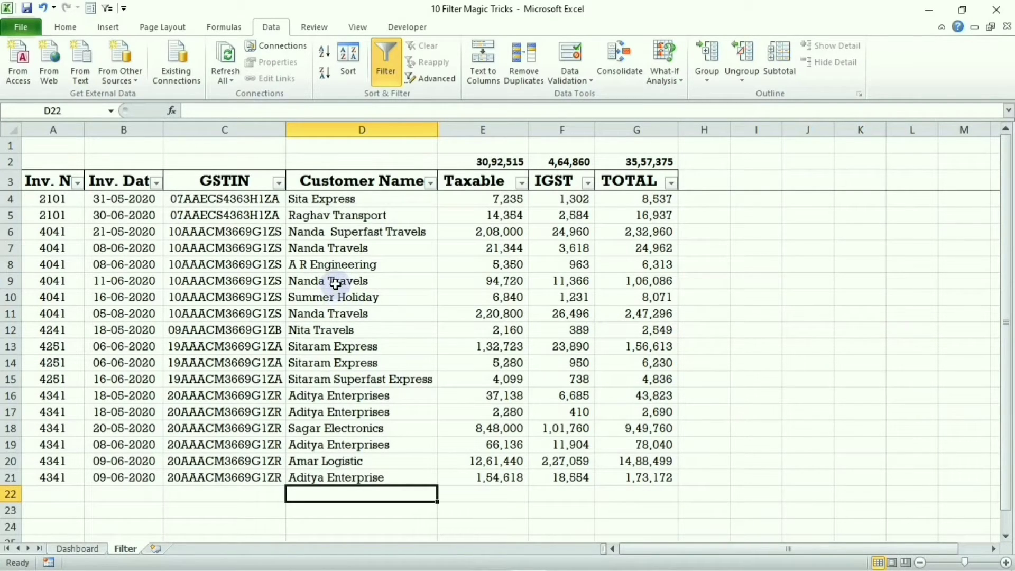
Step: On the Filter sheet, enter the criterion n* in cell D22 below the Customer Name column and keep that cell selected
type("n*")
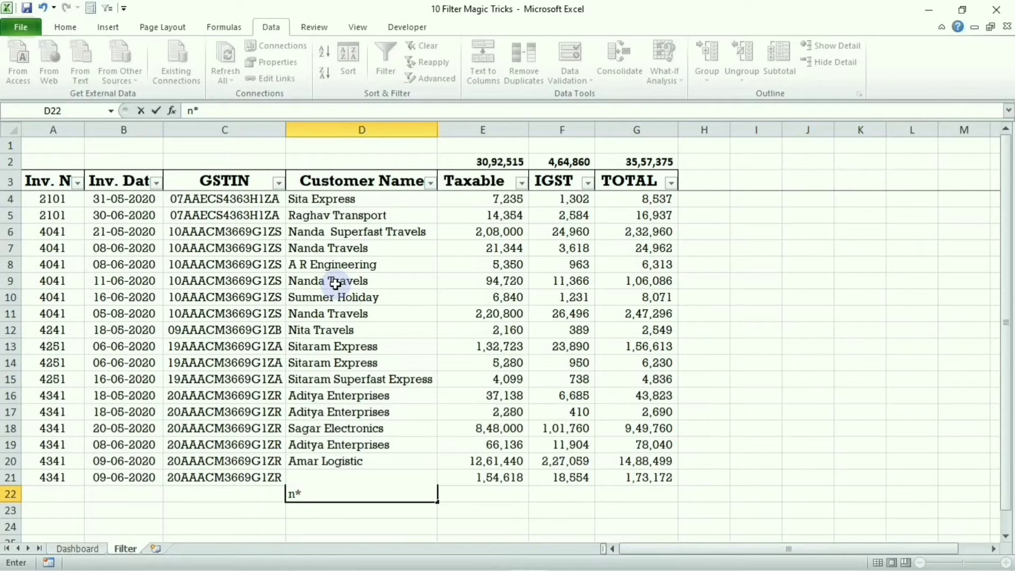
key("Return")
key("Up")
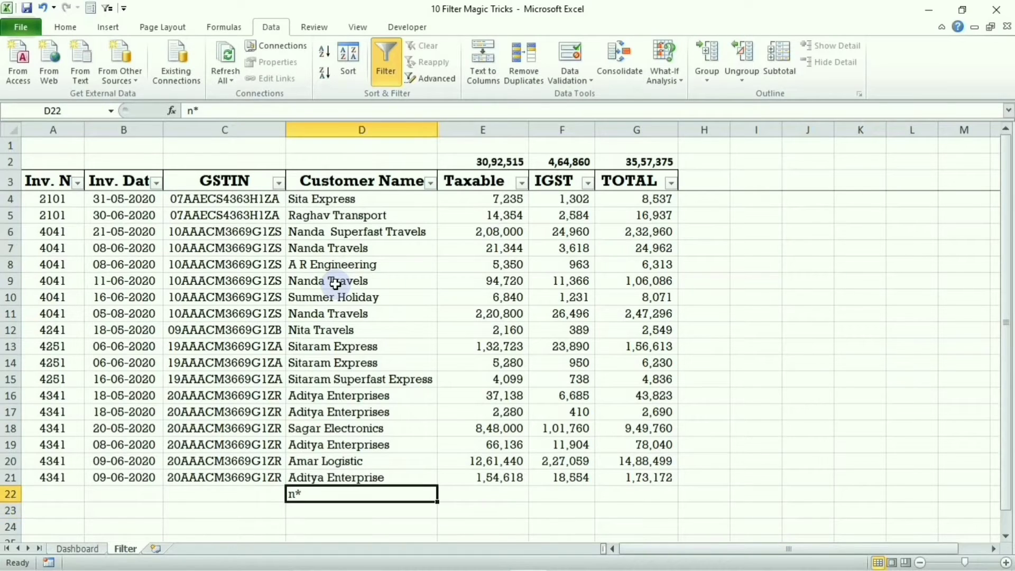
Step: Open the Quick Access Toolbar customization and remove AutoFilter from its commands
right_click(109, 19)
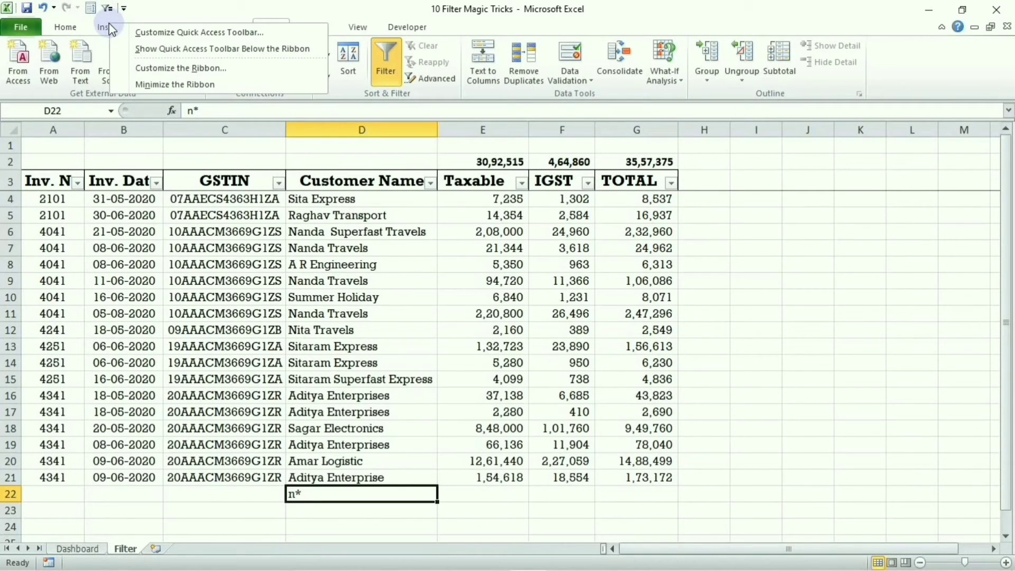
left_click(179, 36)
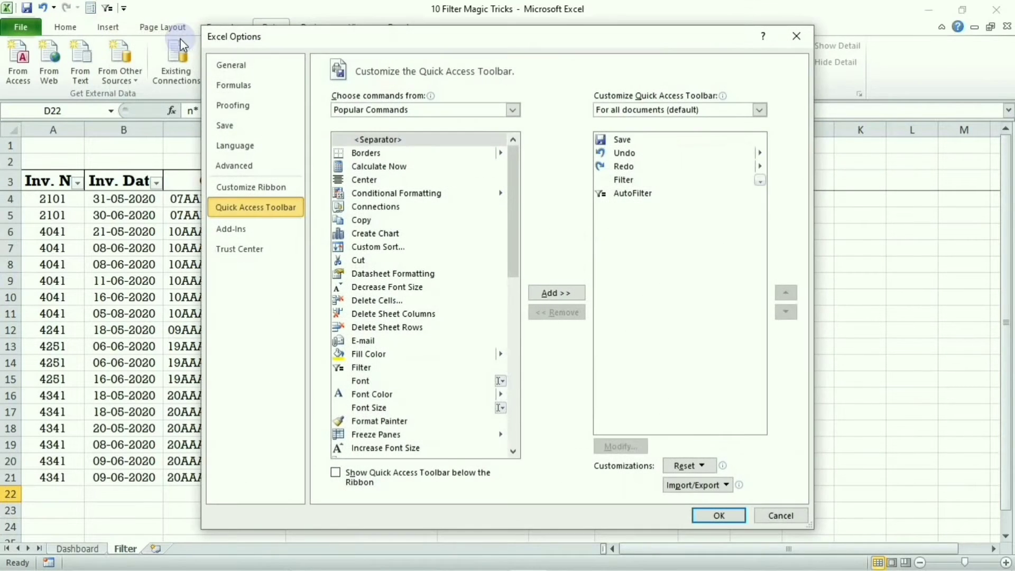
left_click(631, 193)
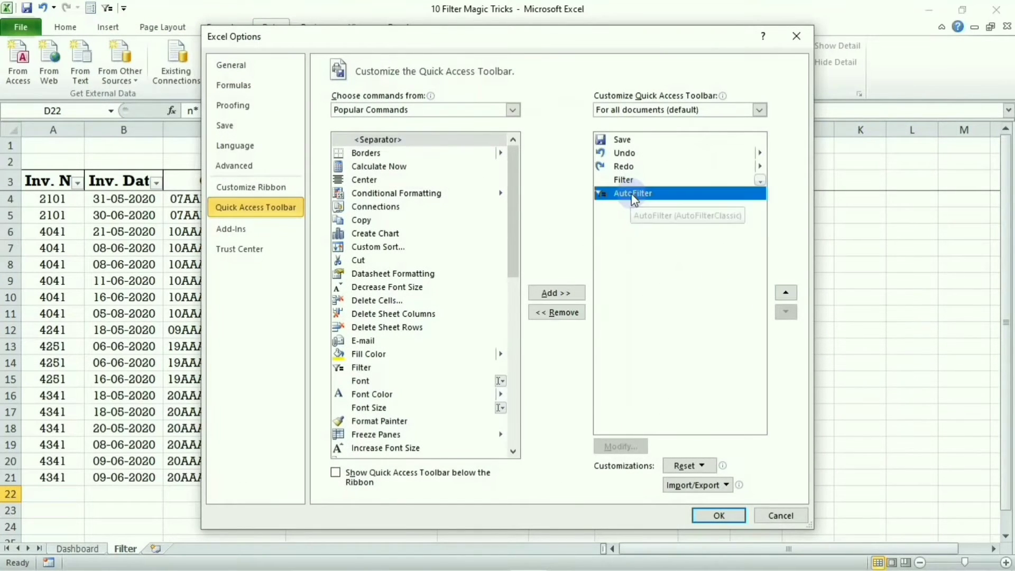
left_click(557, 313)
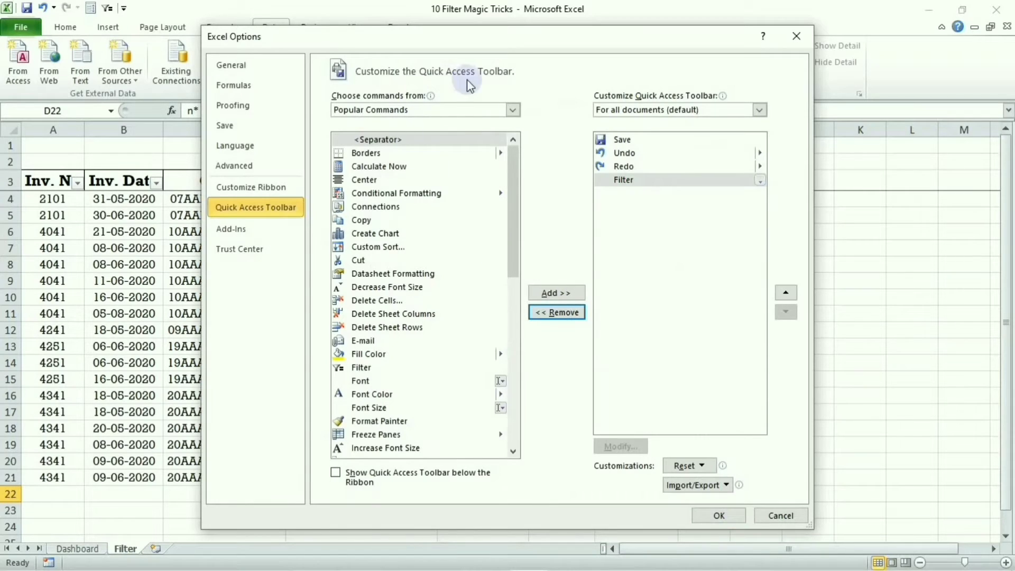
Step: Add AutoFilter from All Commands to the Quick Access Toolbar and accept the options
left_click(513, 110)
left_click(342, 150)
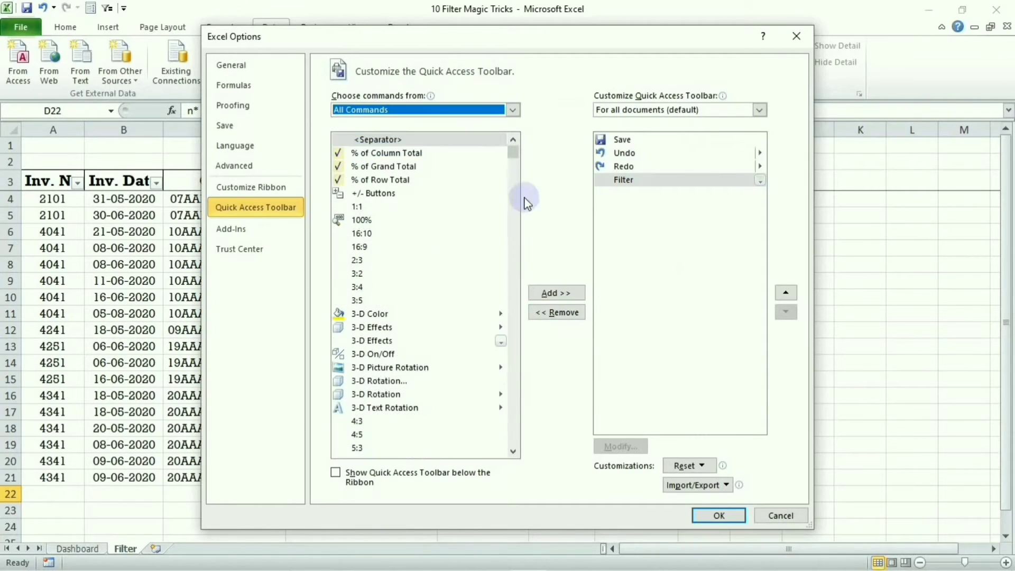
left_click_drag(515, 154, 515, 167)
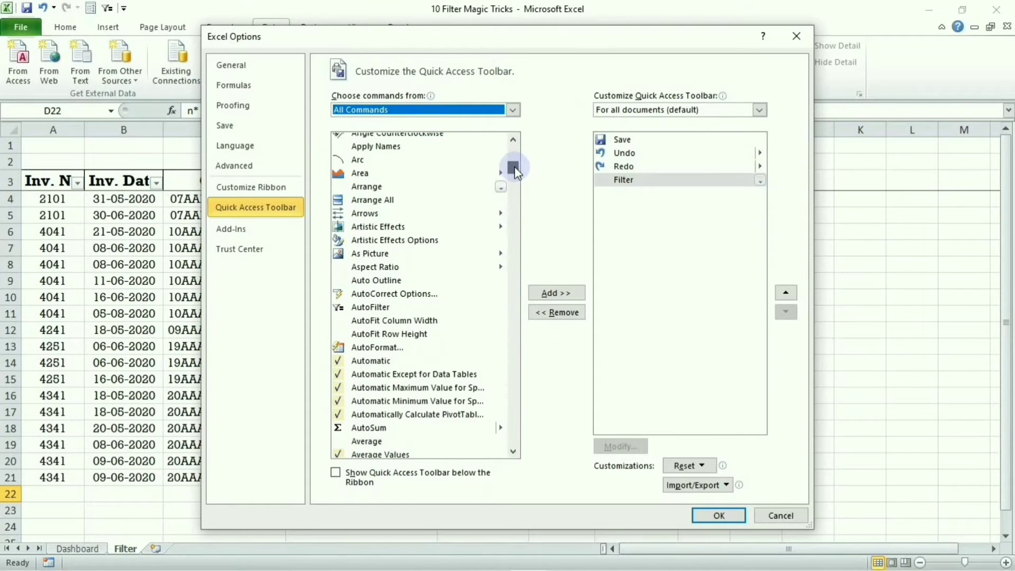
scroll(415, 361, "down", 1)
left_click(416, 272)
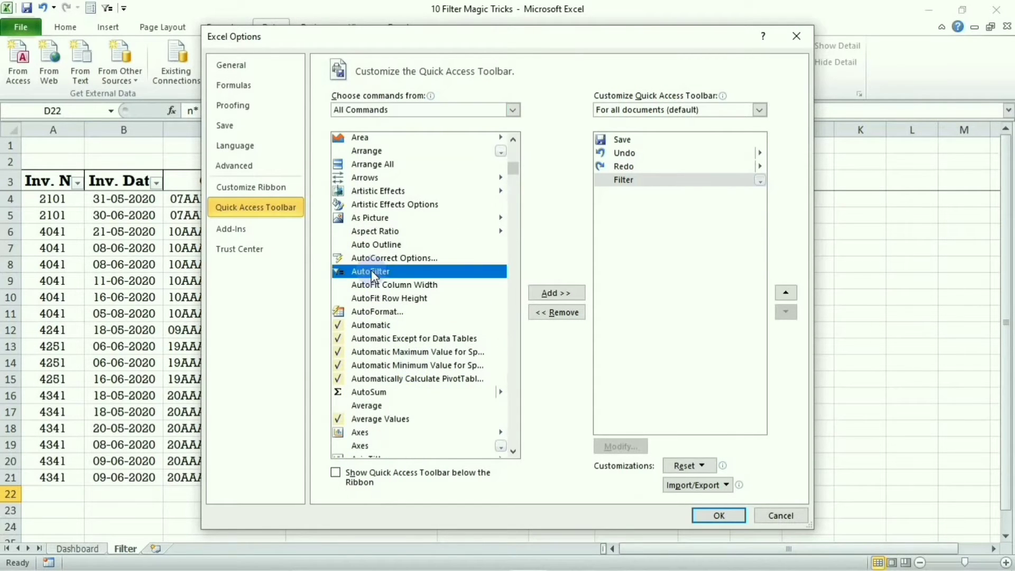
left_click(555, 292)
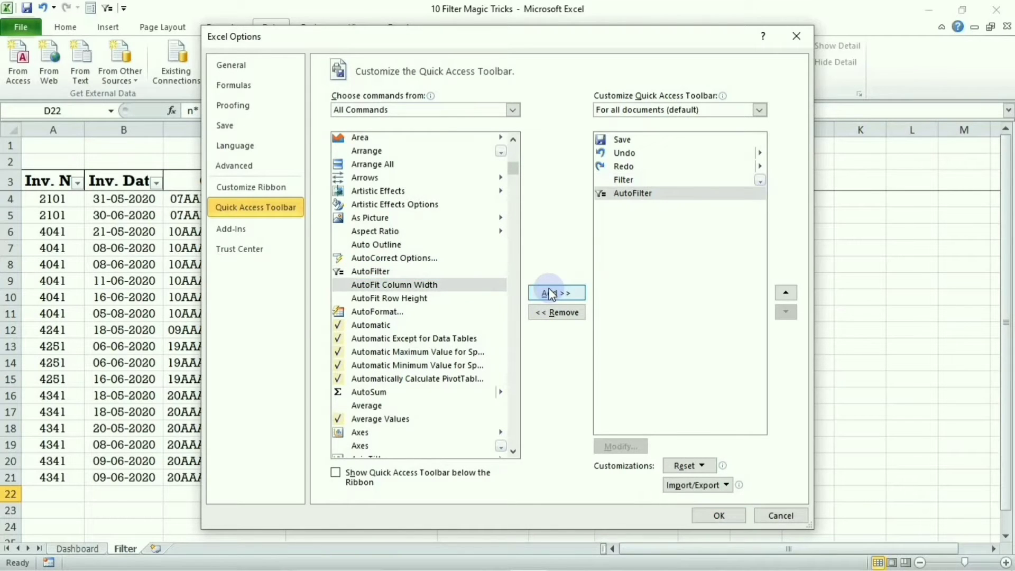
left_click(718, 515)
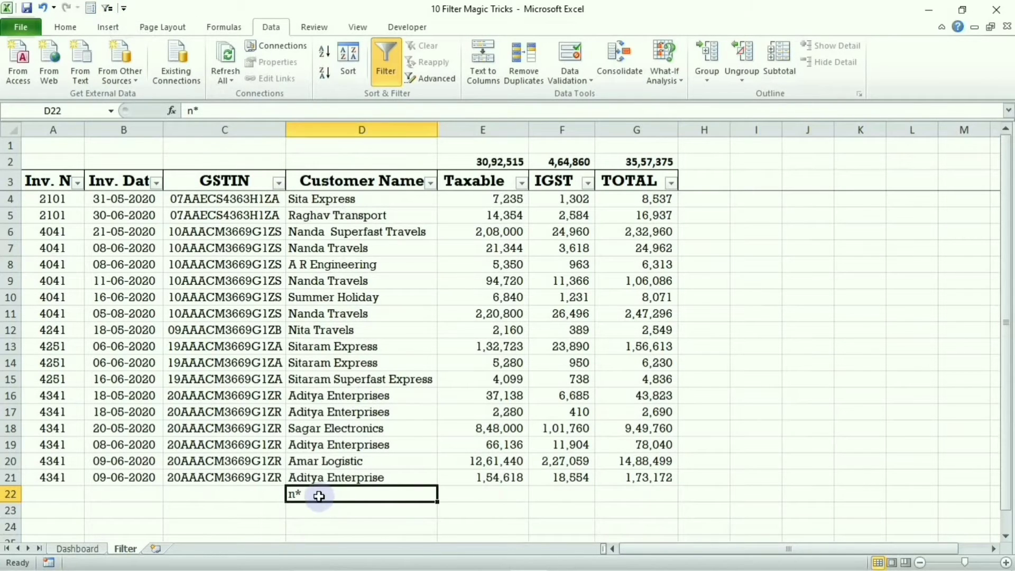
Step: AutoFilter the Customer Name column by the n* criterion in D22, clear the filter, and apply the same AutoFilter again
left_click(106, 8)
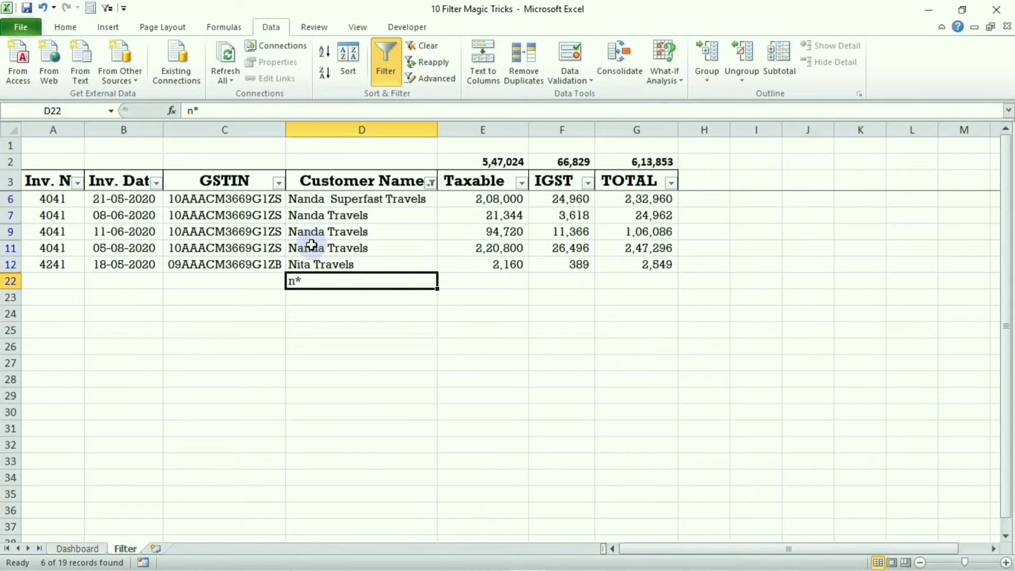
key("alt+a")
key("c")
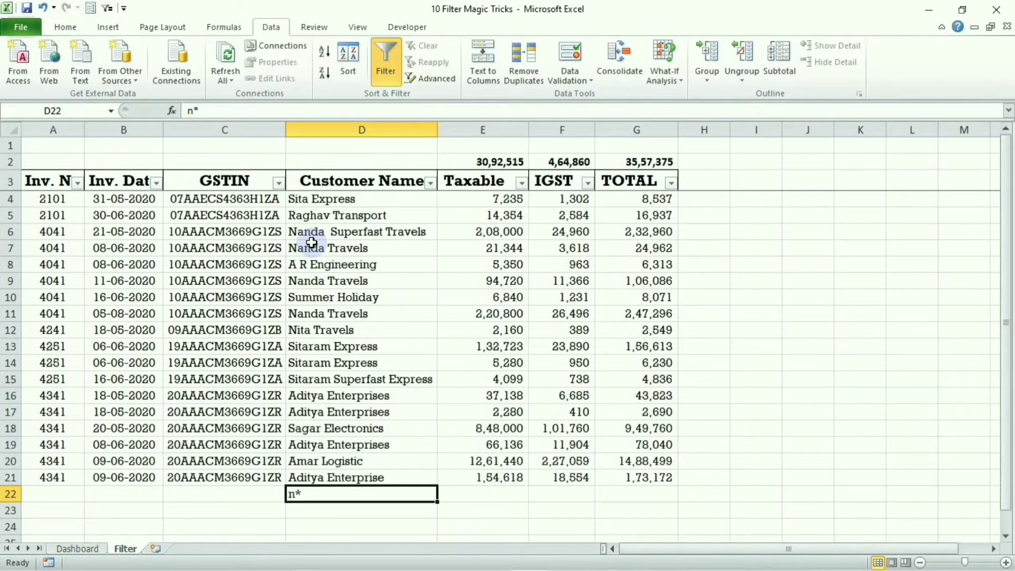
key("alt")
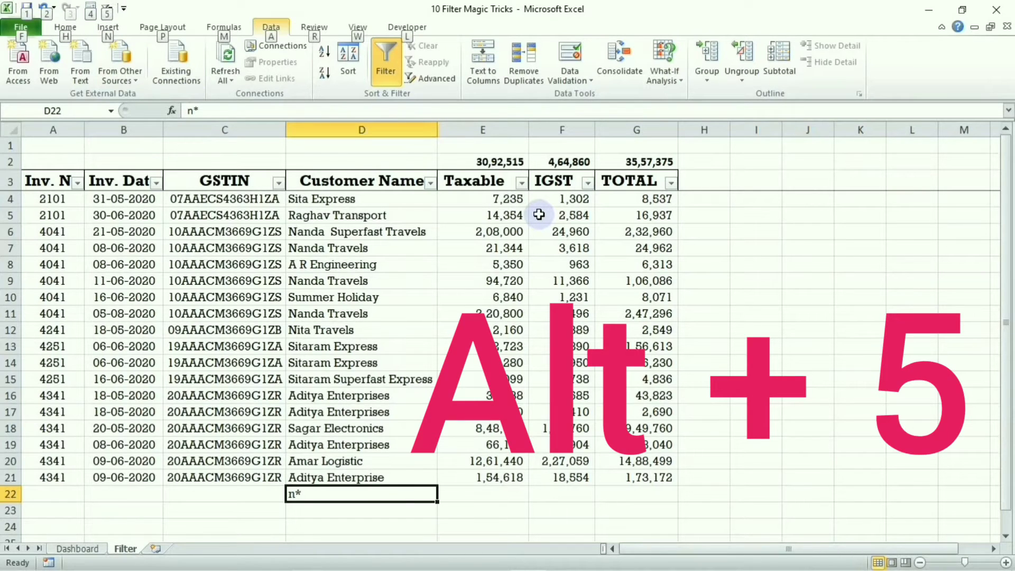
key("5")
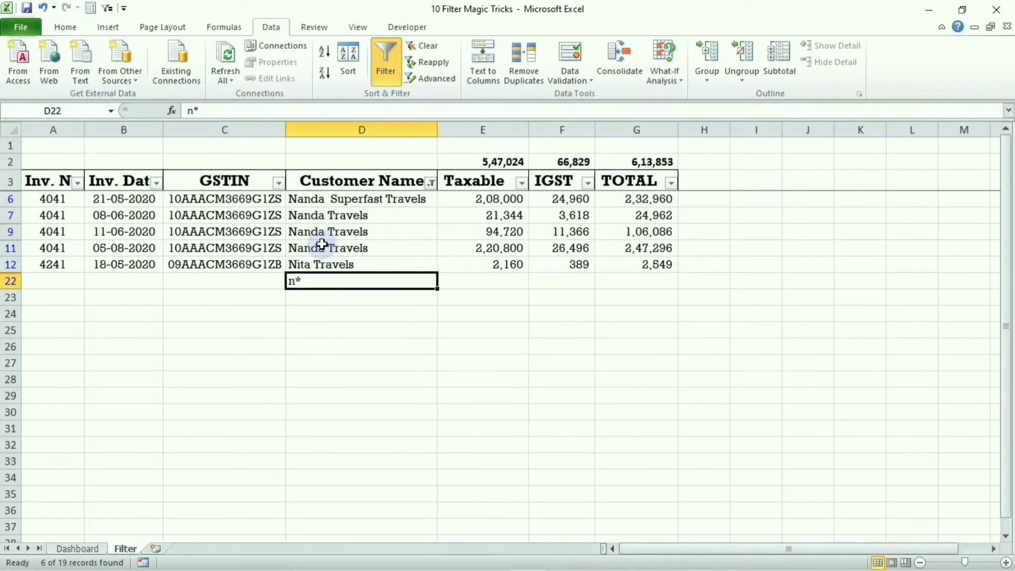
Step: Clear the current filter and AutoFilter the Customer Name column by the criterion *g entered in D22
key("alt+a")
key("c")
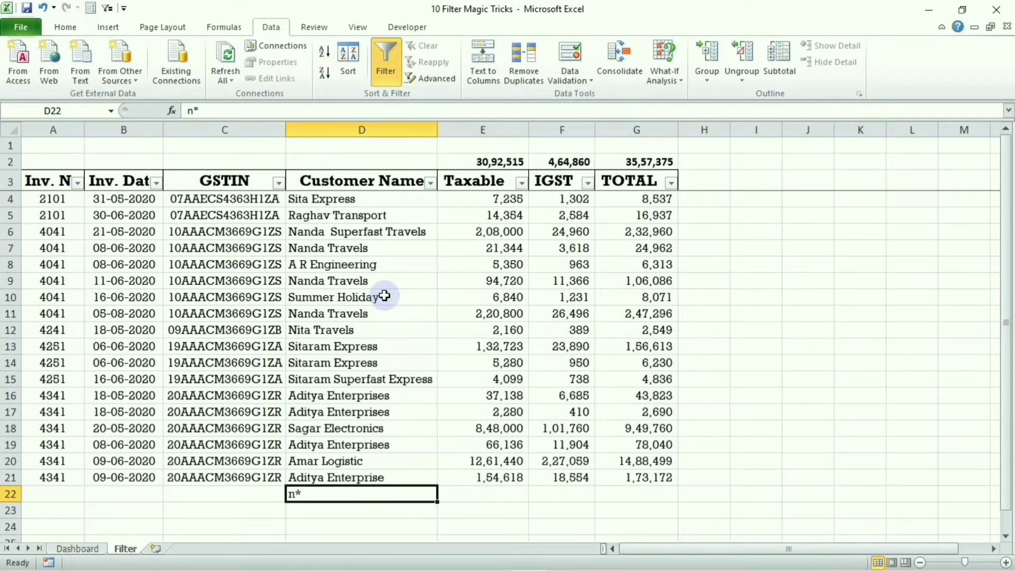
type("*")
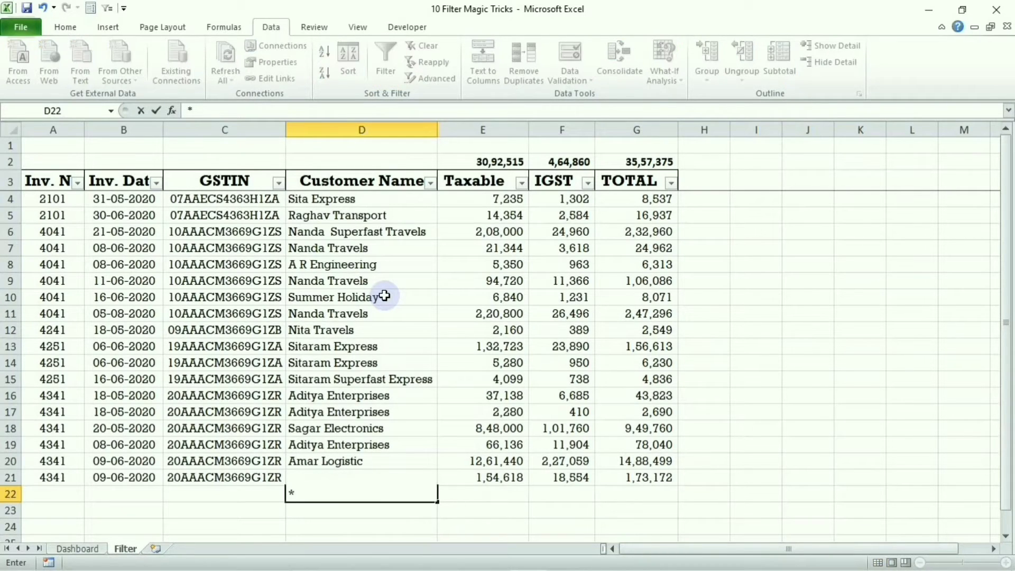
type("g")
key("Return")
key("Up")
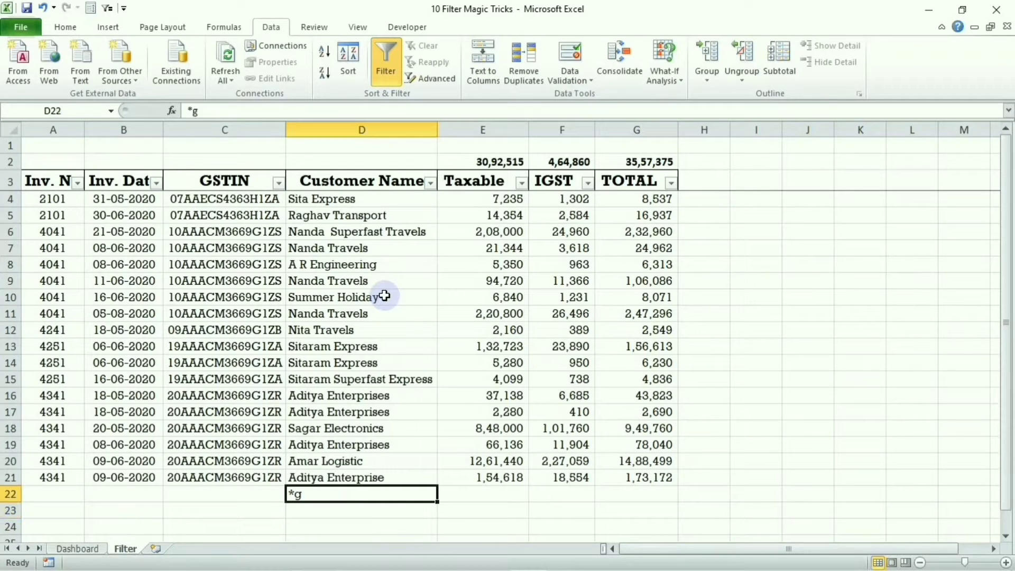
key("alt+5")
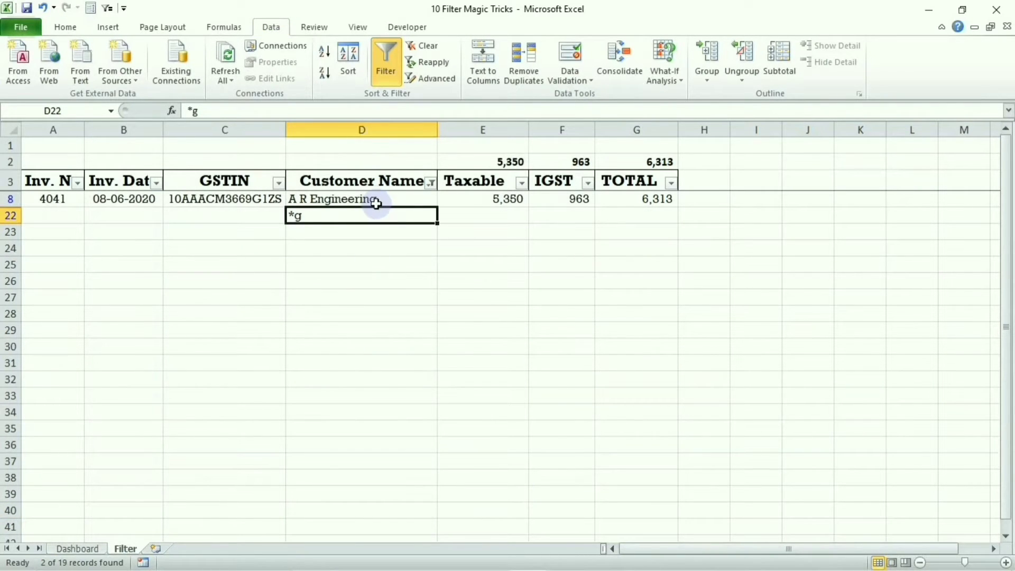
Step: Clear the *g filter and AutoFilter the Customer Name column by the criterion *t* entered in D22
key("alt+a")
key("c")
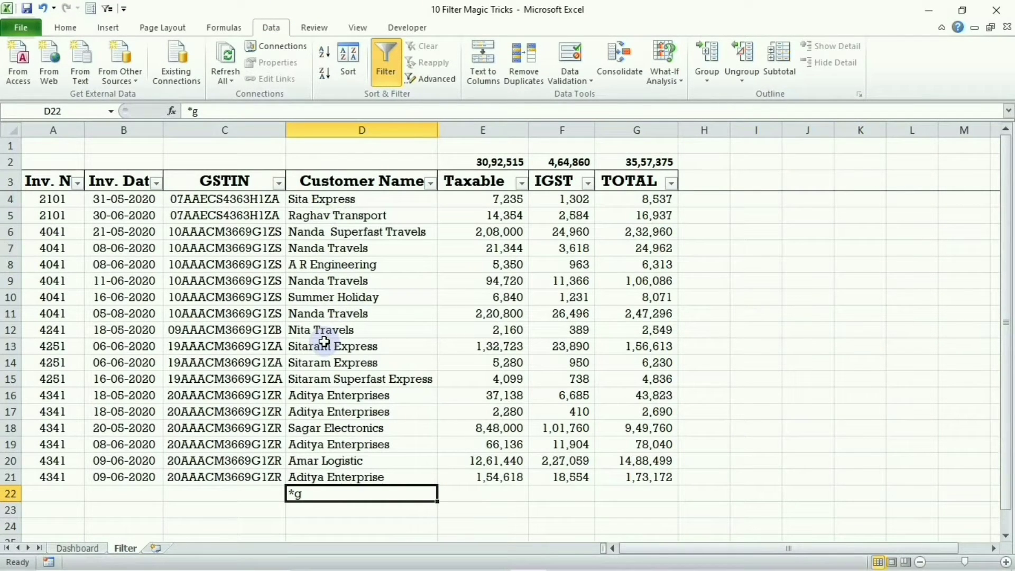
type("*t")
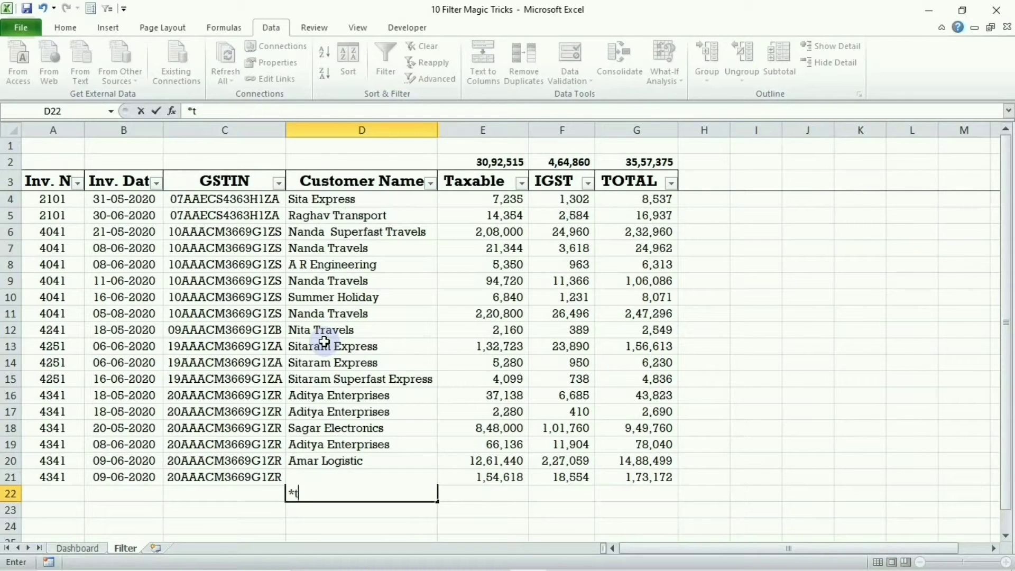
type("*")
key("Return")
key("Up")
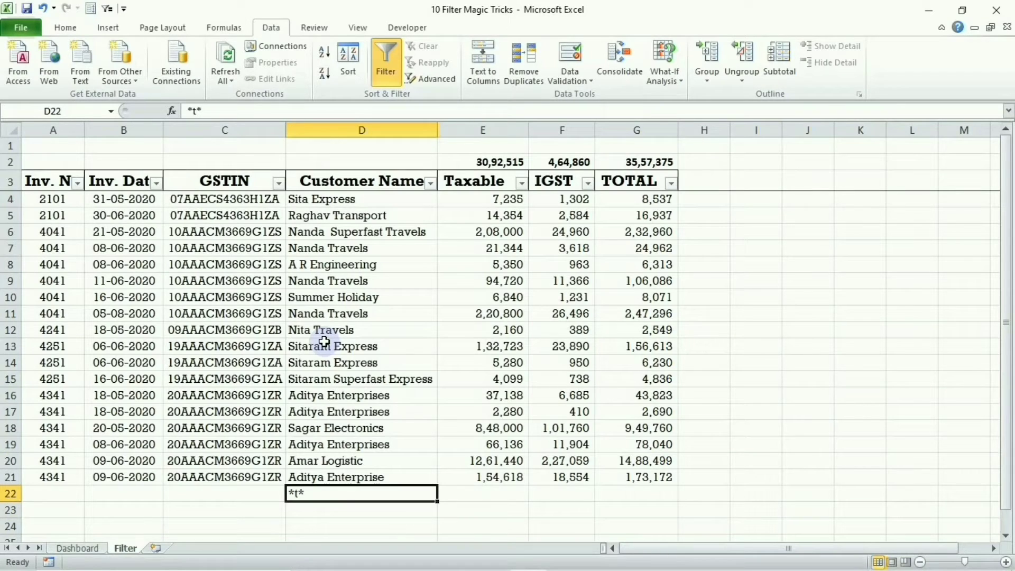
key("alt+5")
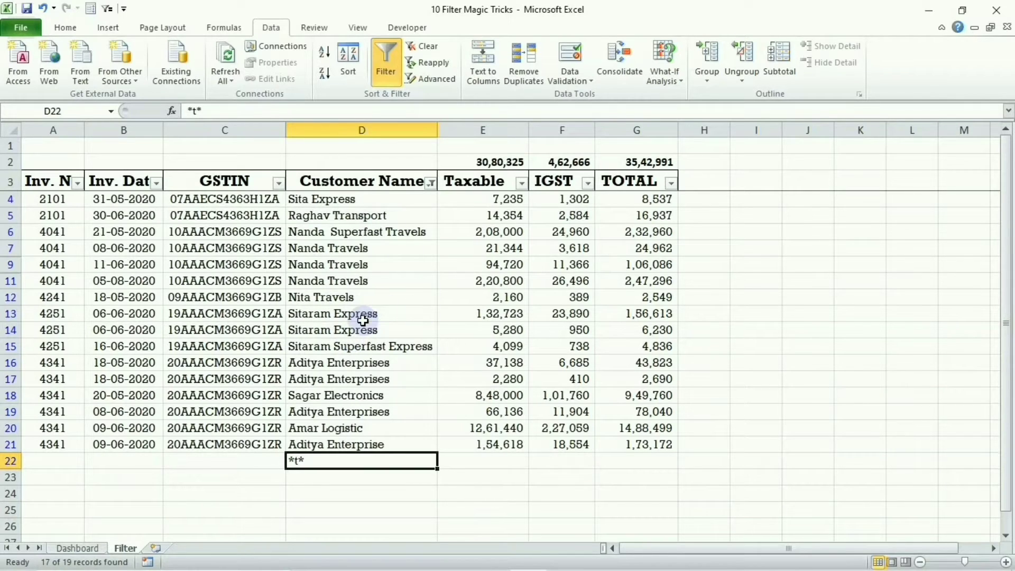
Step: Clear the *t* filter and AutoFilter the Customer Name column by the criterion *Superfast* entered in D22
key("alt+a")
type("c")
type("*")
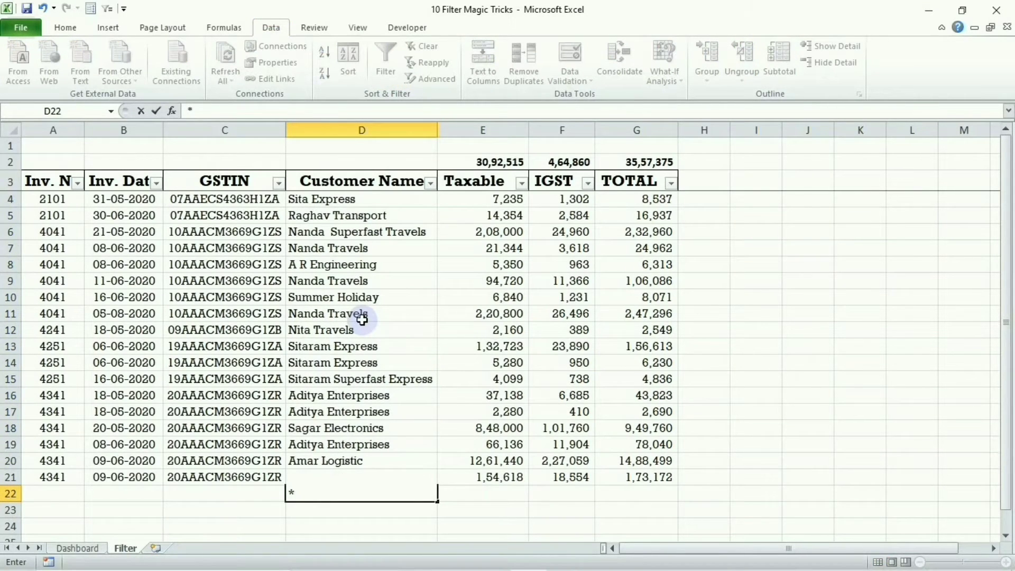
type("Superfast*")
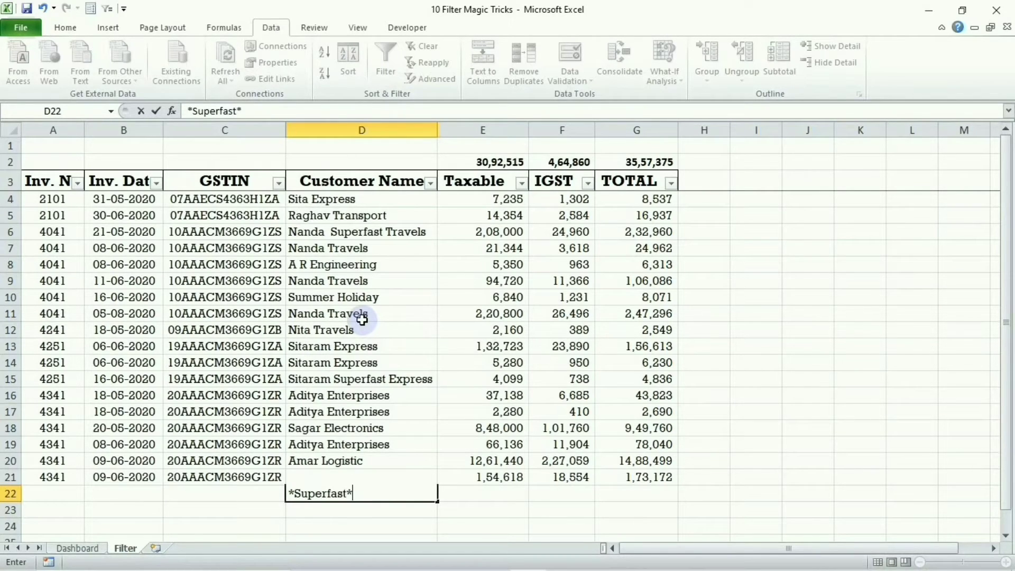
key("ctrl+Return")
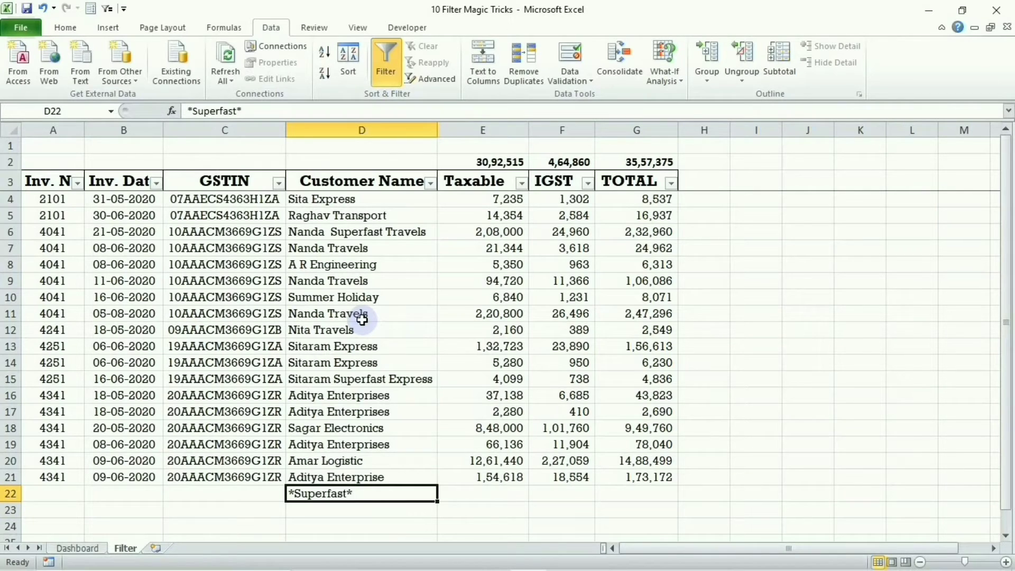
key("alt+5")
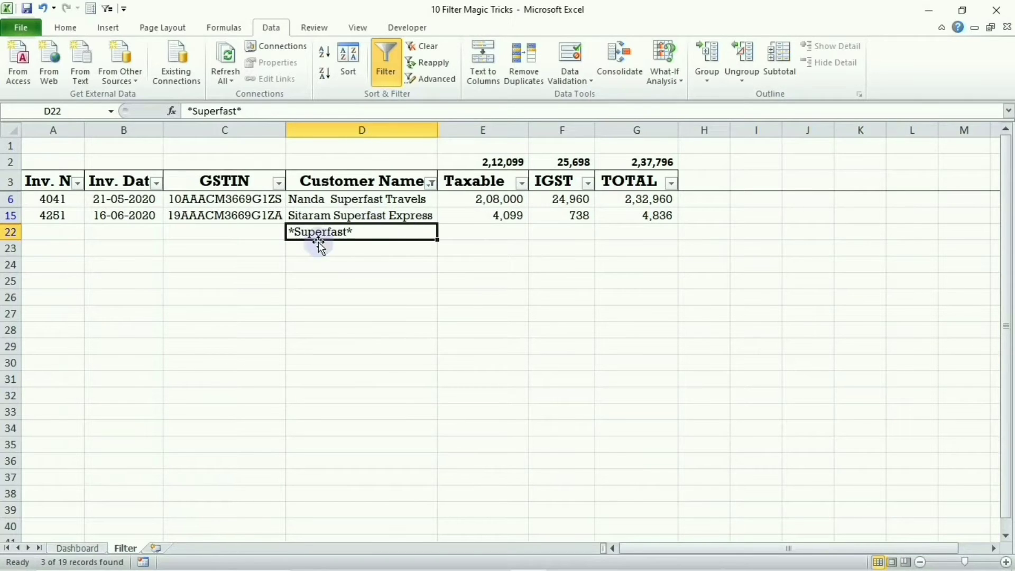
Step: Clear the *Superfast* filter and try N* and *g in D22 before entering *t* there, keeping that cell selected for AutoFilter
key("alt+a")
key("c")
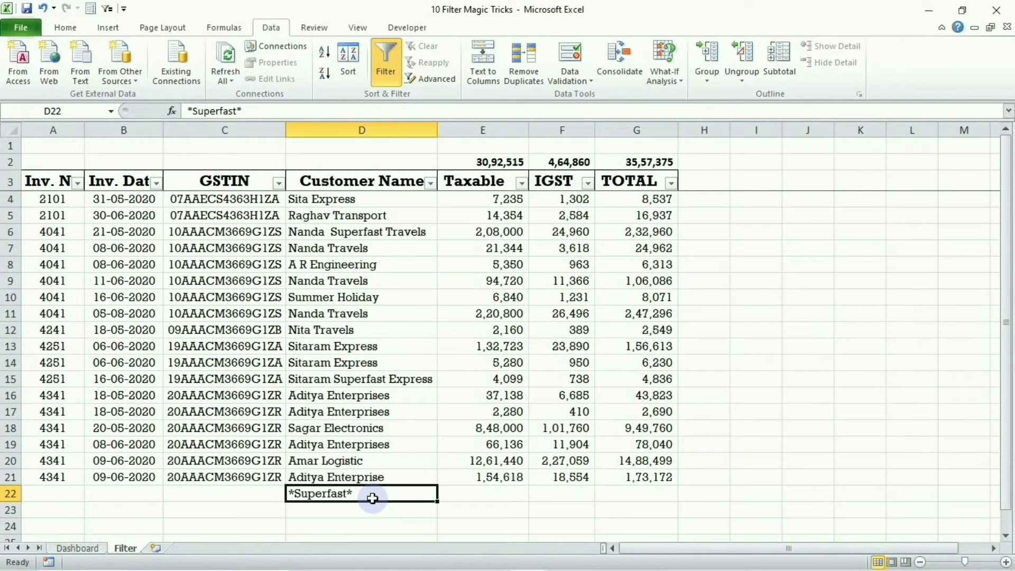
type("N*")
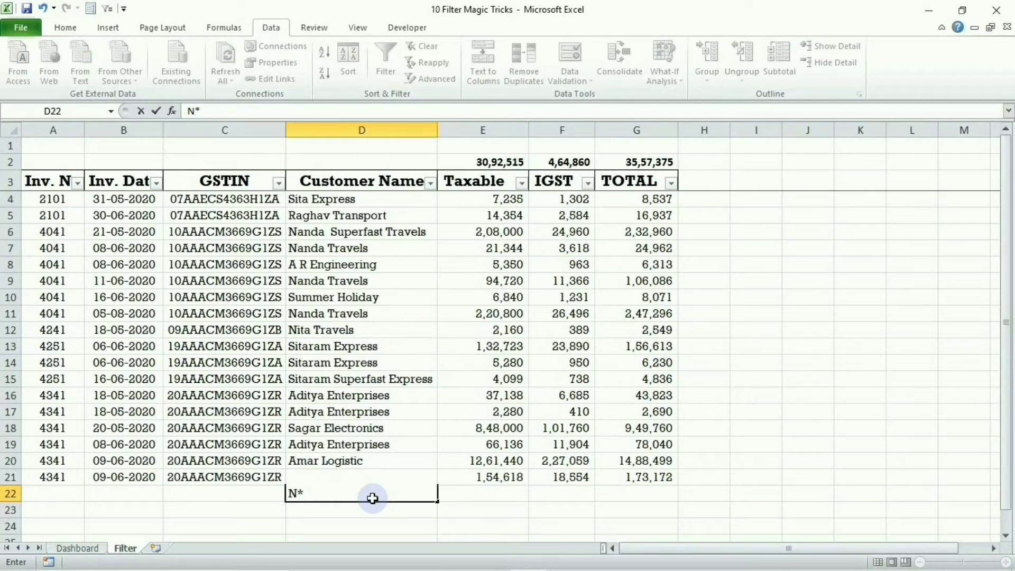
key("BackSpace")
key("BackSpace")
type("*g")
key("BackSpace")
key("BackSpace")
type("*t*")
key("Return")
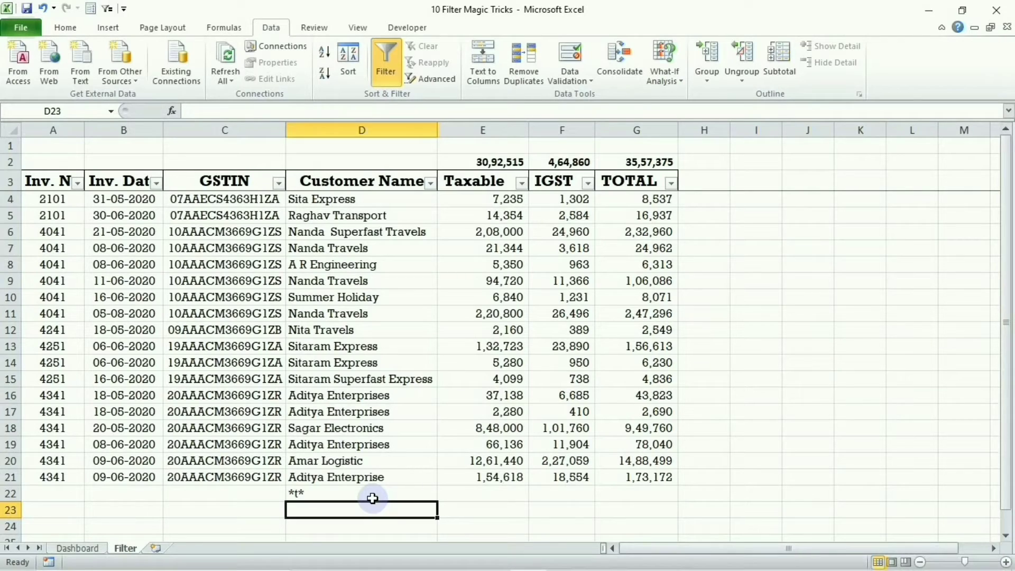
left_click(373, 498)
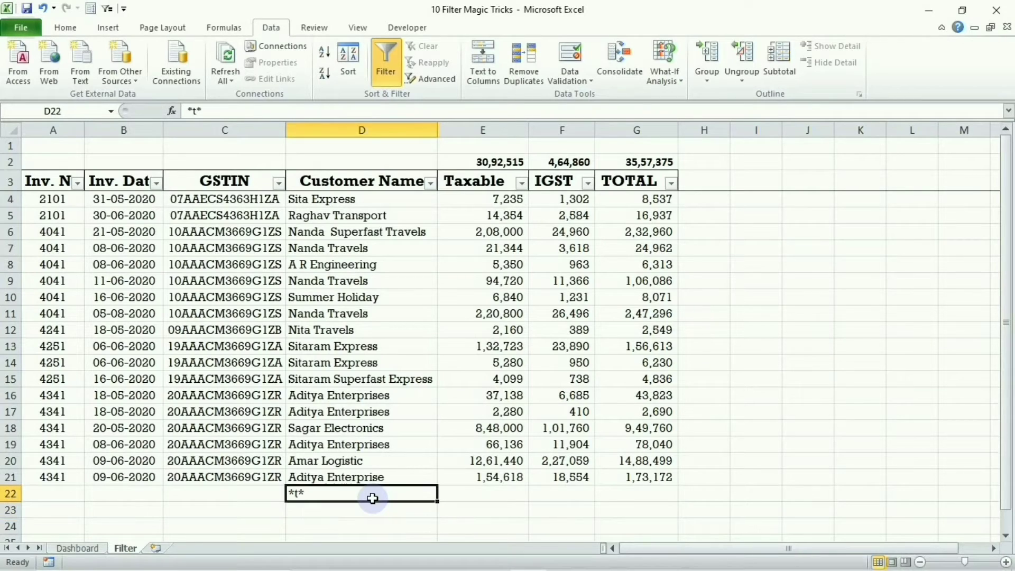
left_click(108, 9)
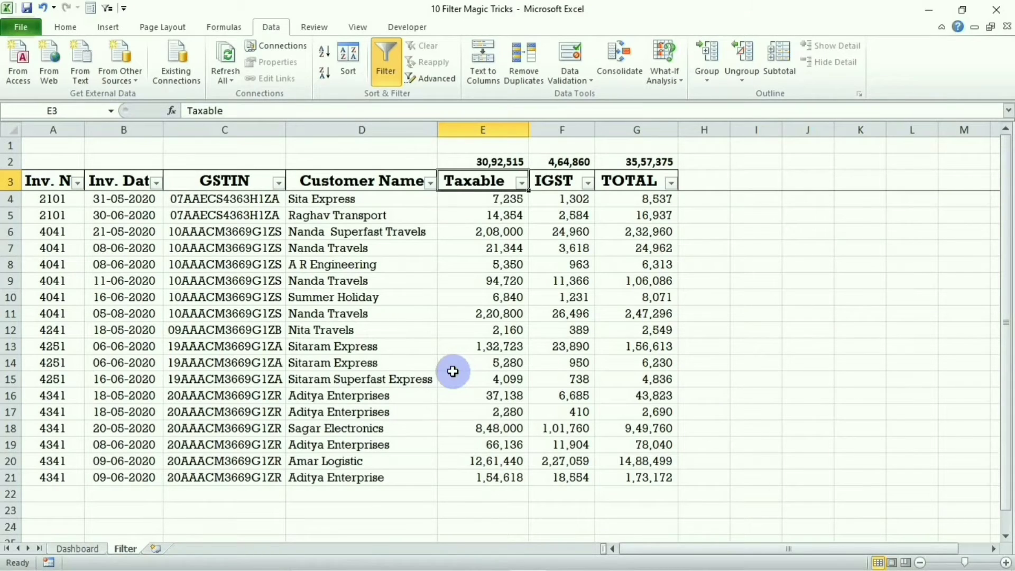
Step: Filter the Customer Name column from its header filter list by searching for n*
key("Left")
key("alt+Down")
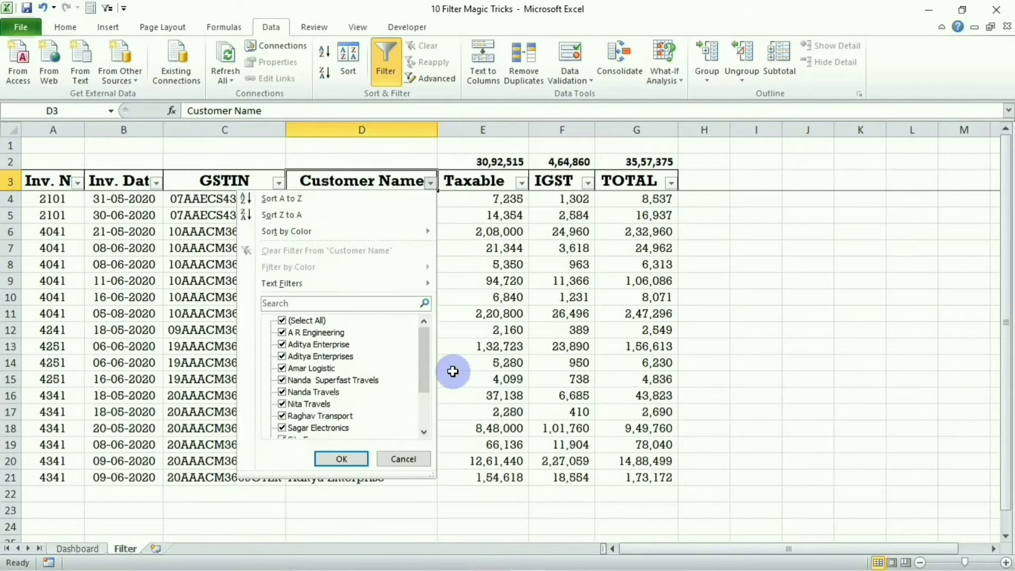
key("e")
type("n*")
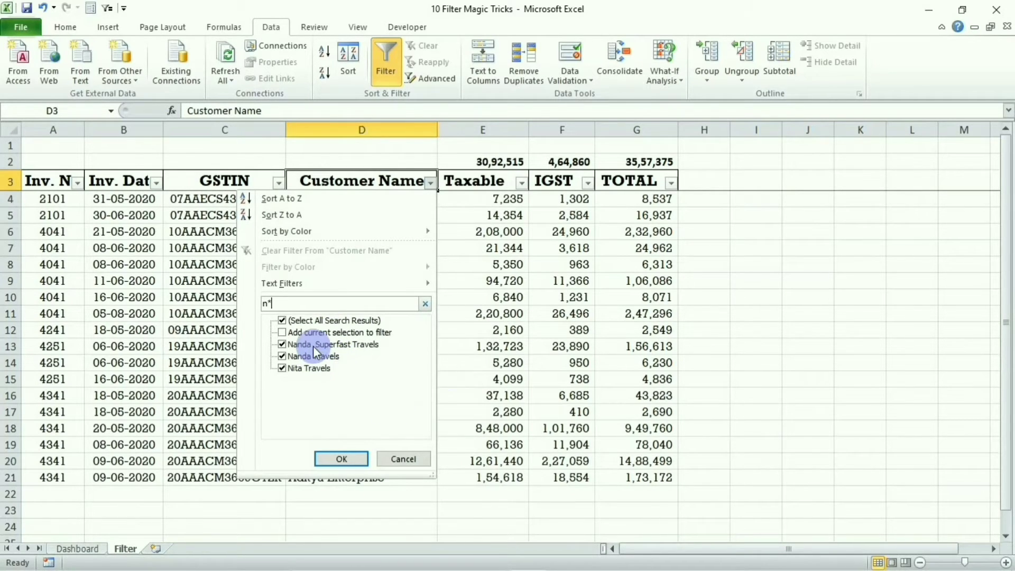
key("Return")
key("Down")
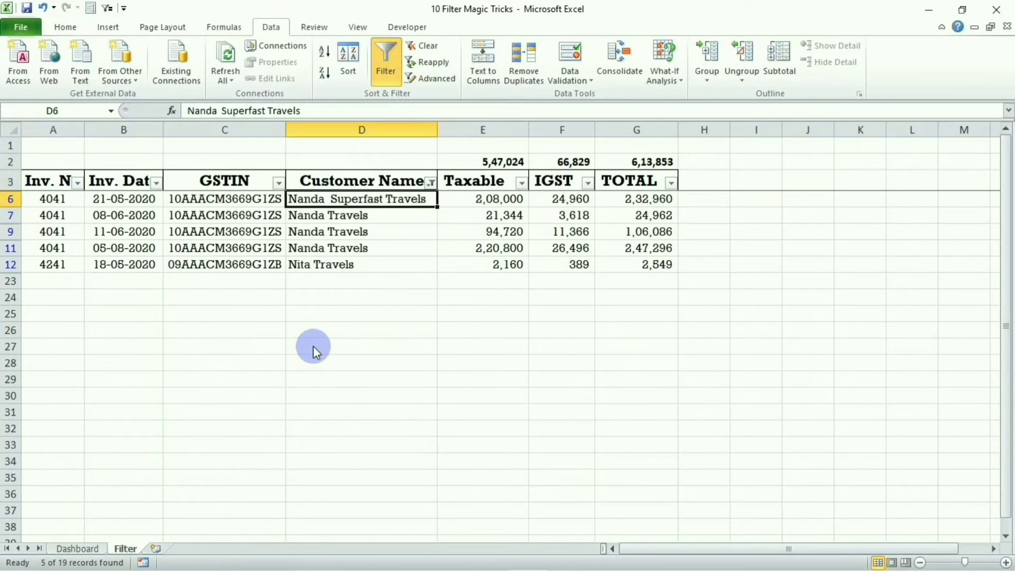
Step: Reopen the Customer Name filter list and search it for *g, *g* and *t* in turn
key("Up")
key("alt+Down")
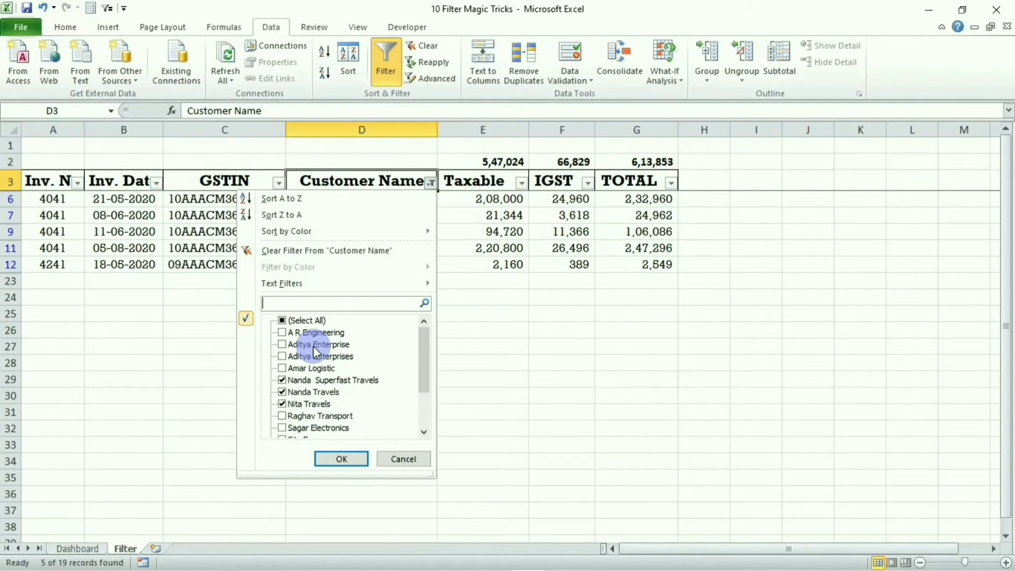
type("*g")
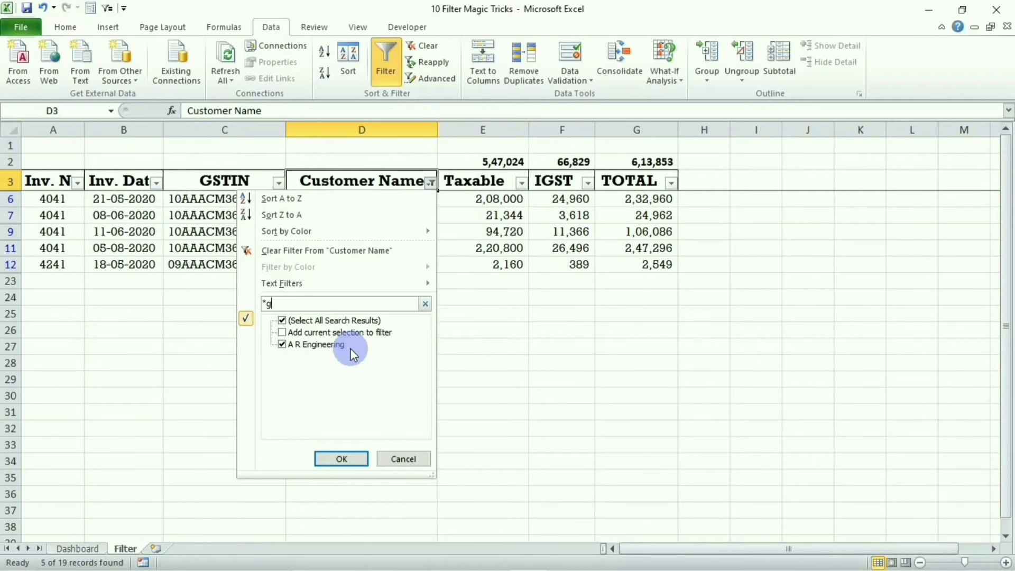
type("*")
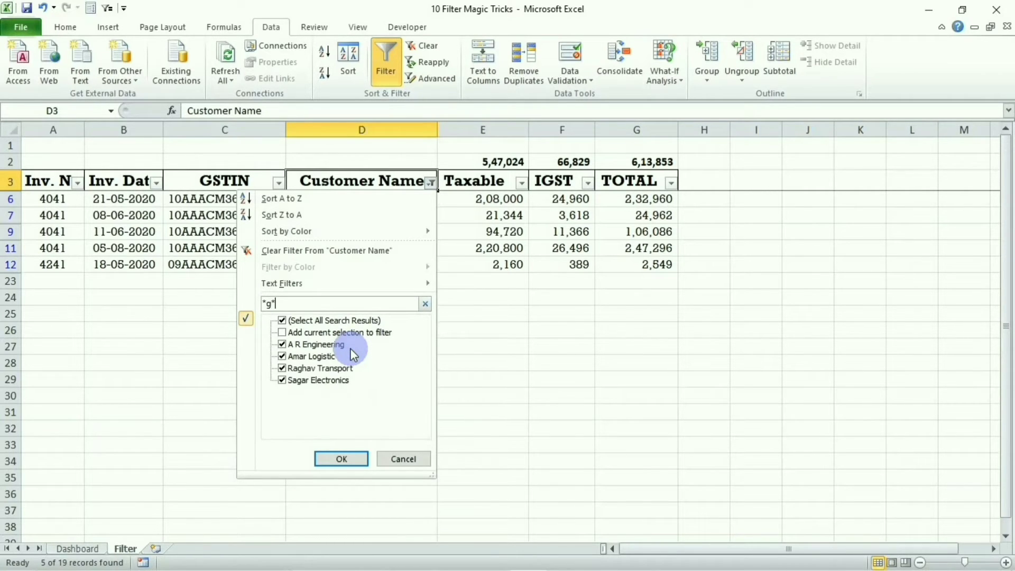
key("BackSpace")
key("BackSpace")
key("BackSpace")
type("*t*")
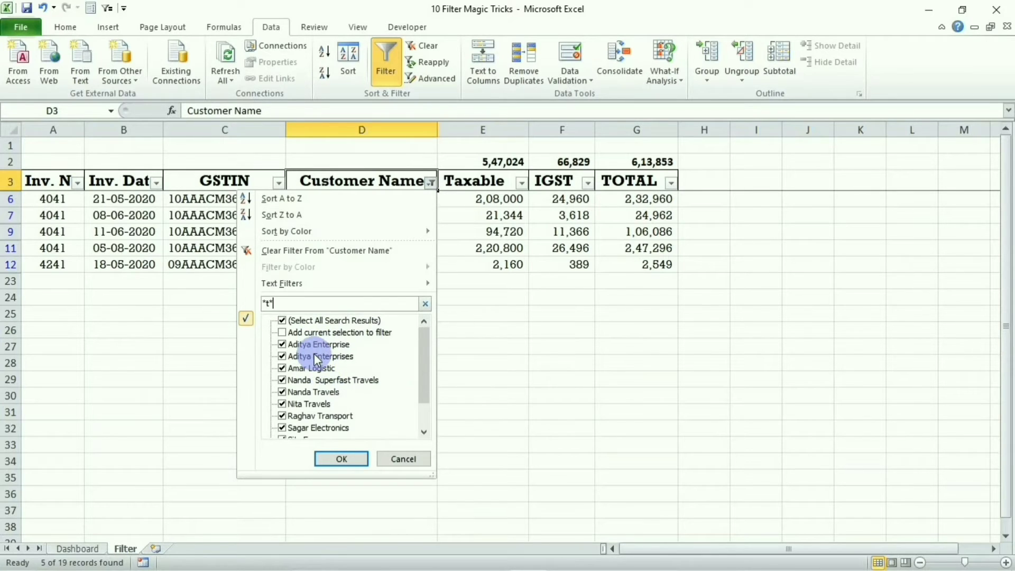
Step: Replace the search in the Customer Name filter list with *Superfast* and apply the filter
key("BackSpace")
key("BackSpace")
type("S")
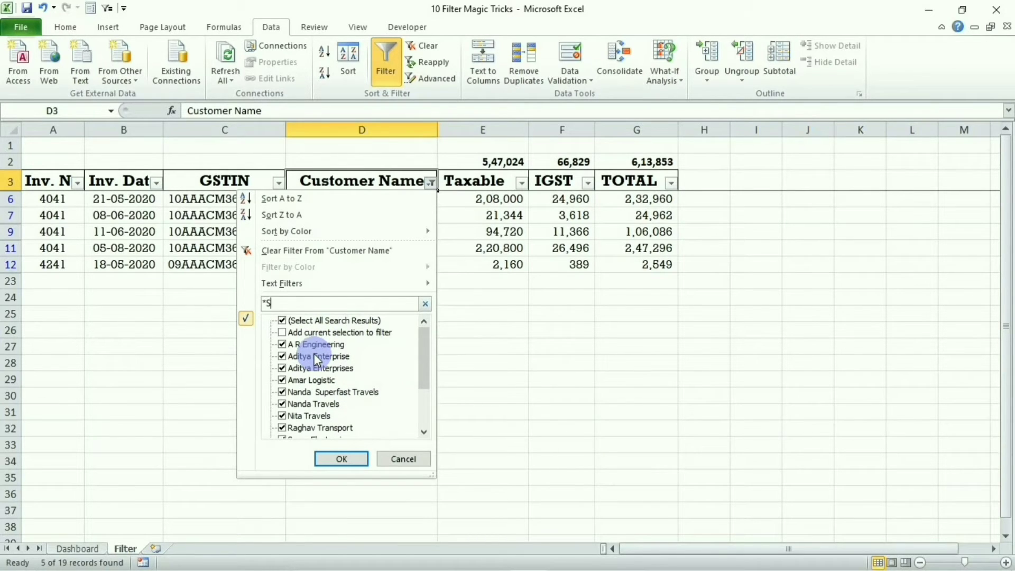
type("uperfas")
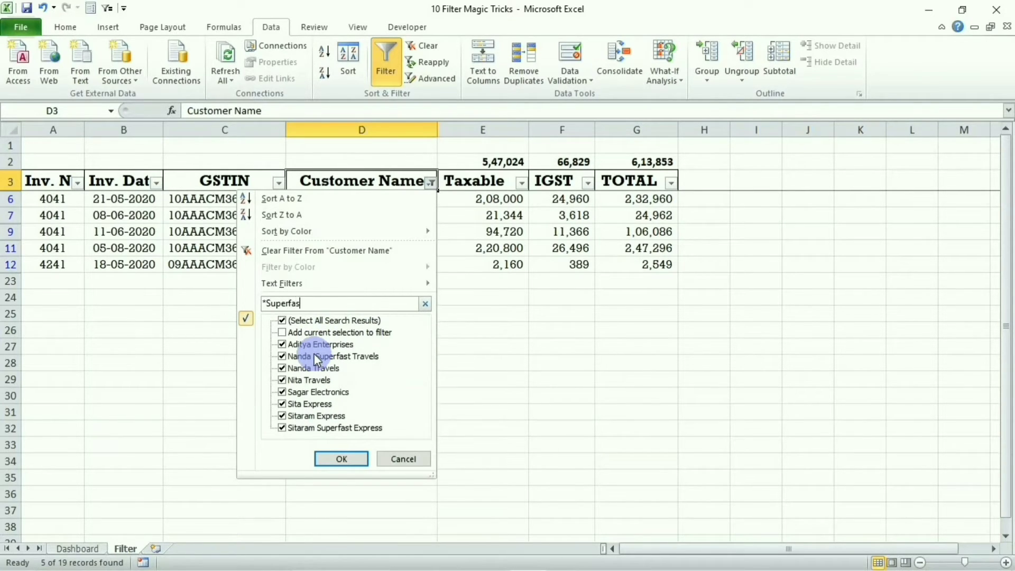
type("t*")
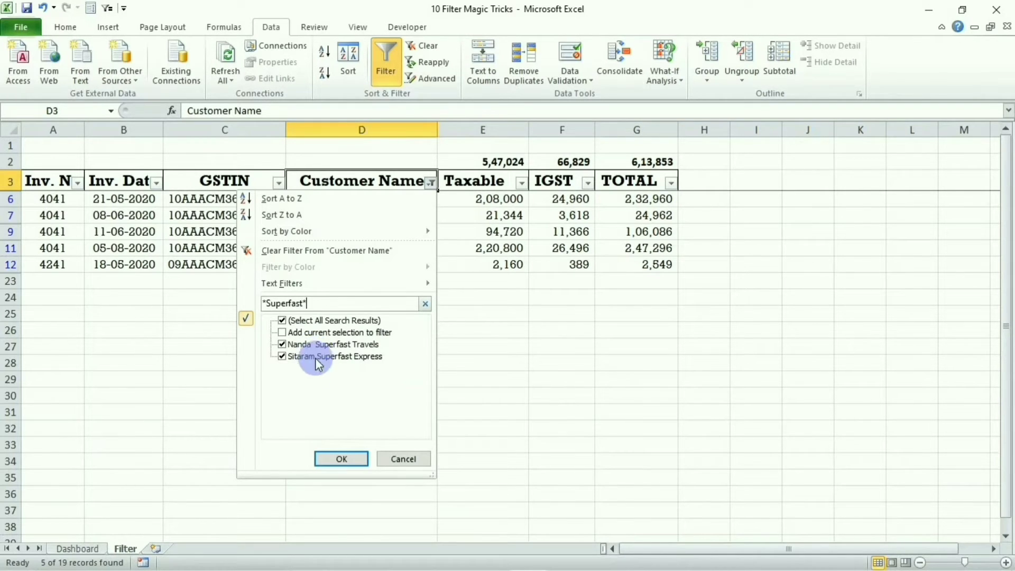
key("Return")
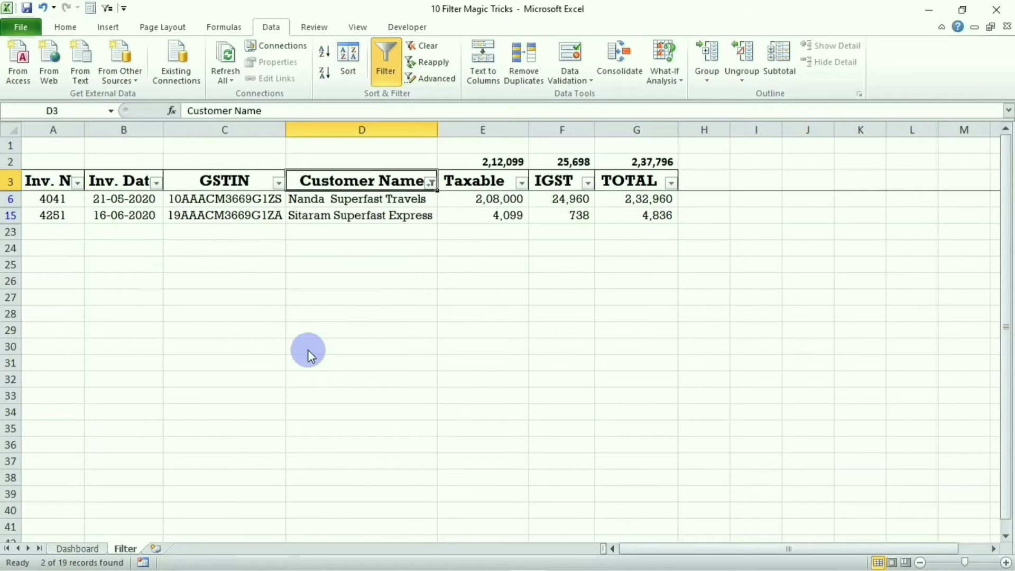
key("Down")
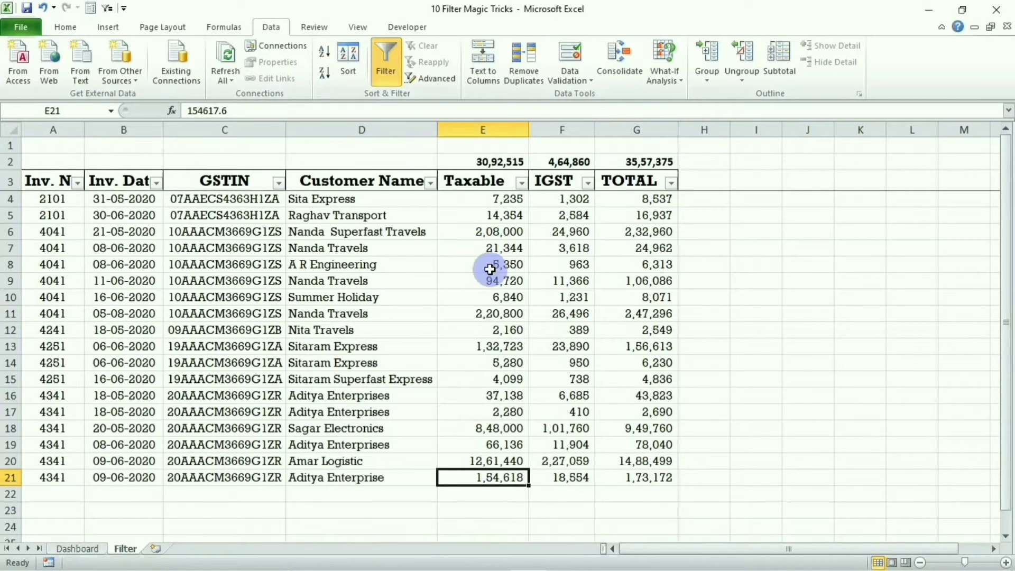
Step: AutoFilter the Taxable column by the criterion >10000 entered in E22, and clear the filter
left_click(516, 492)
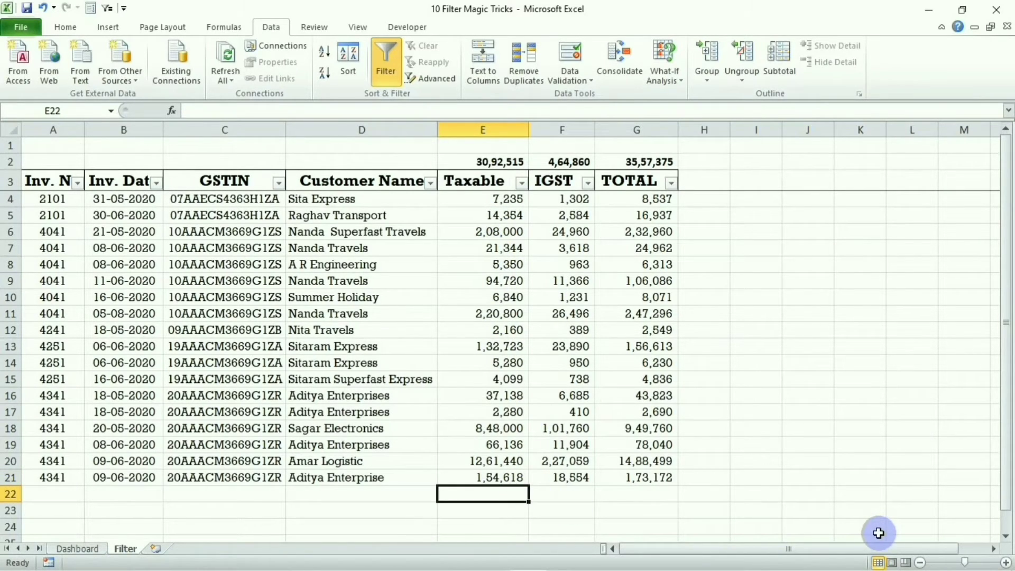
type(">")
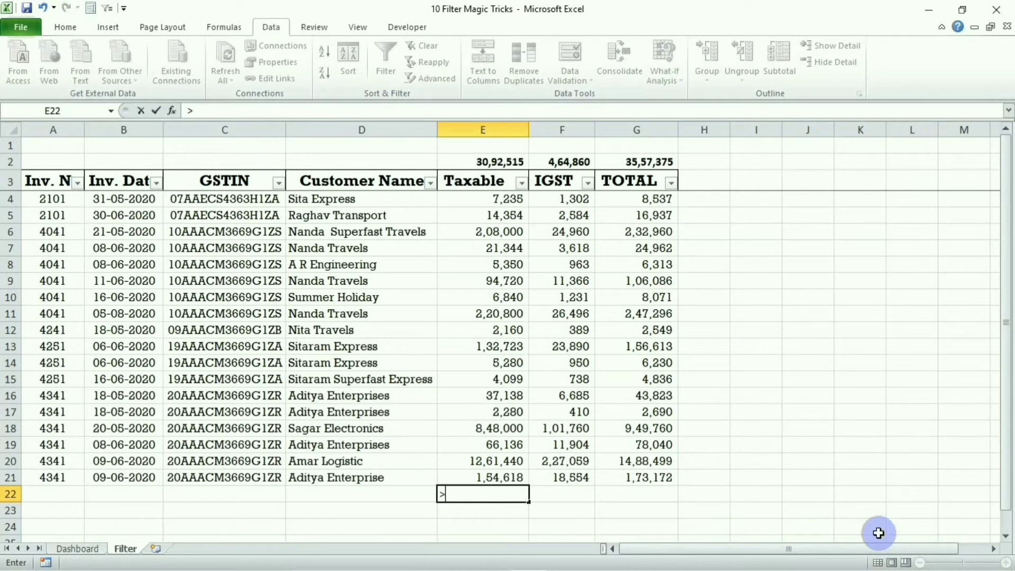
type("10000")
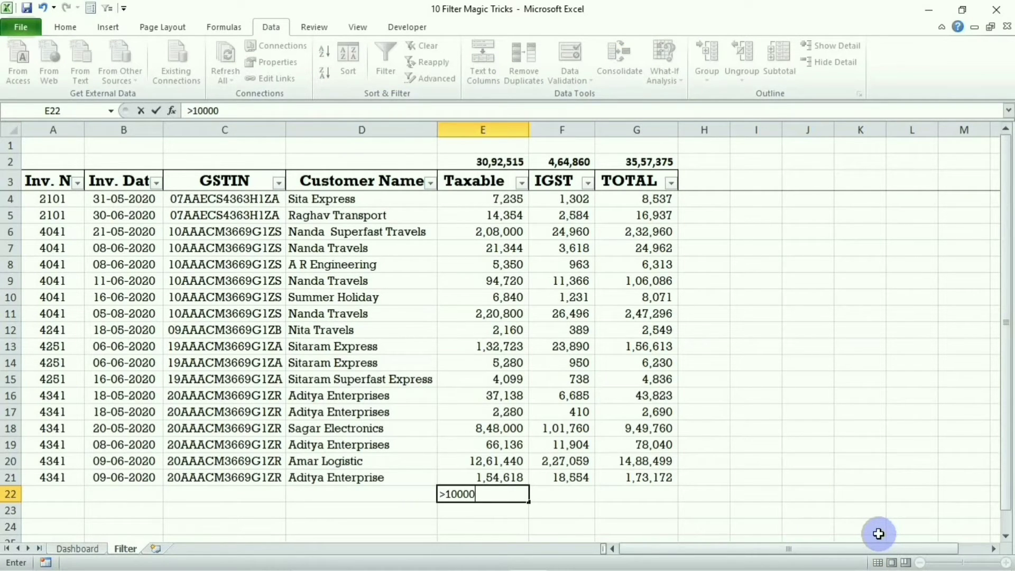
key("Return")
key("Up")
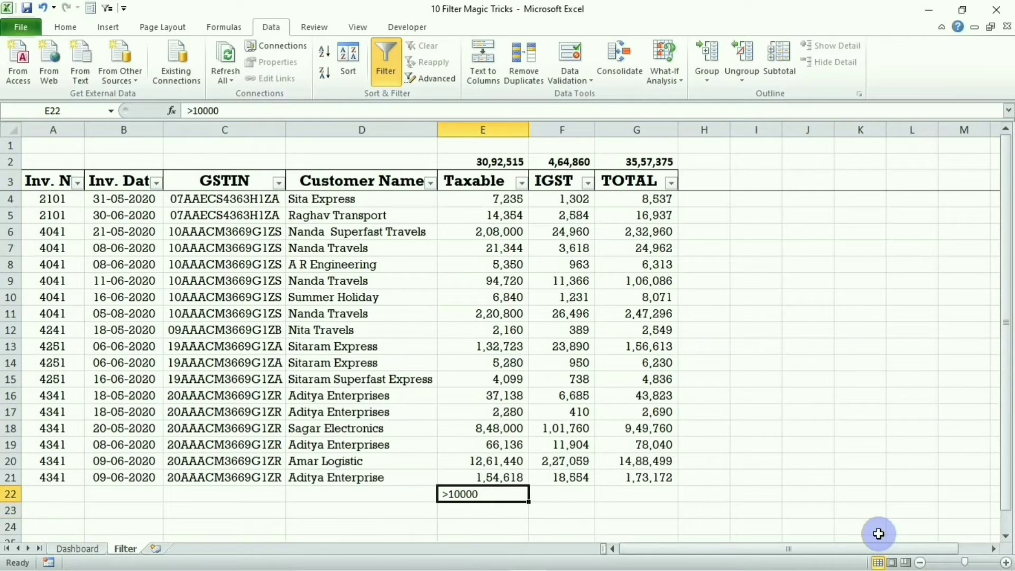
key("alt+5")
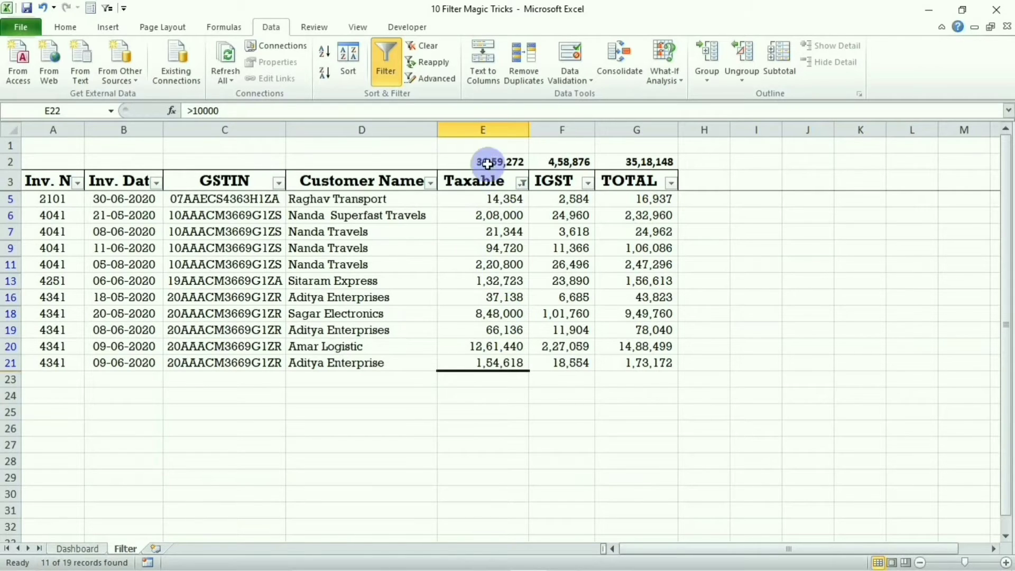
key("alt+a+c")
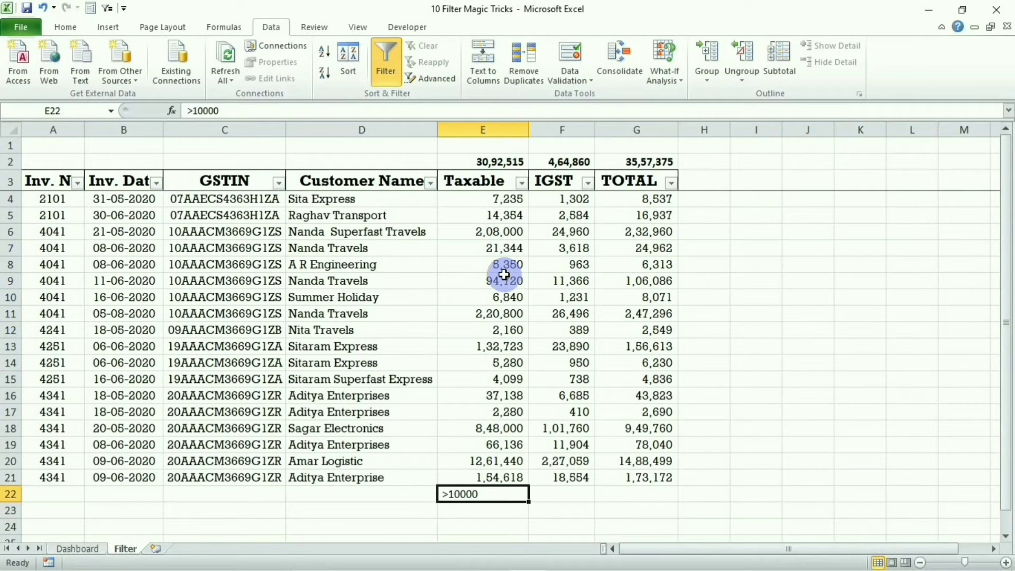
Step: AutoFilter the Taxable column by the criterion <10000 entered in E22, and clear the filter
type("<1")
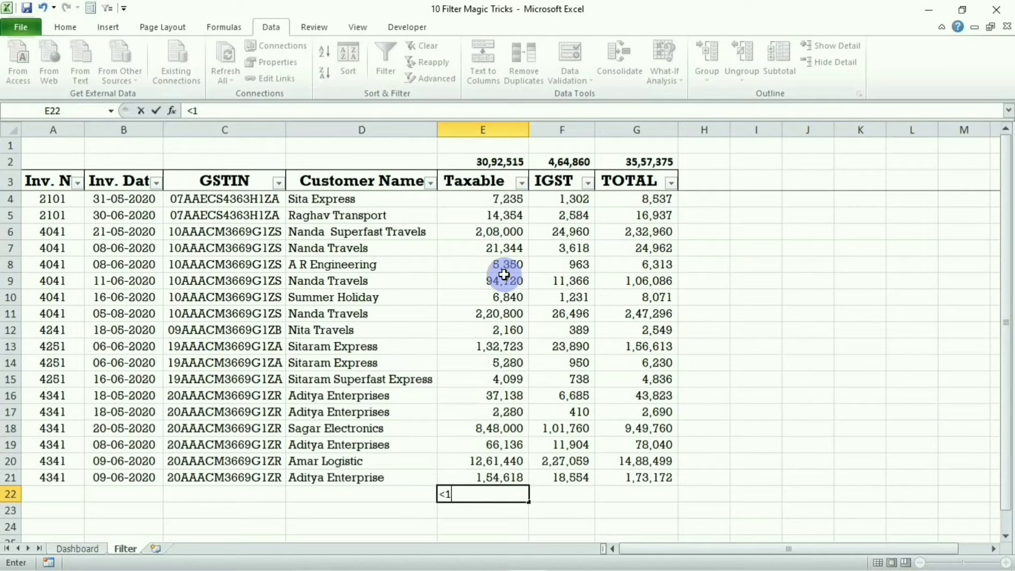
type("0000")
key("Return")
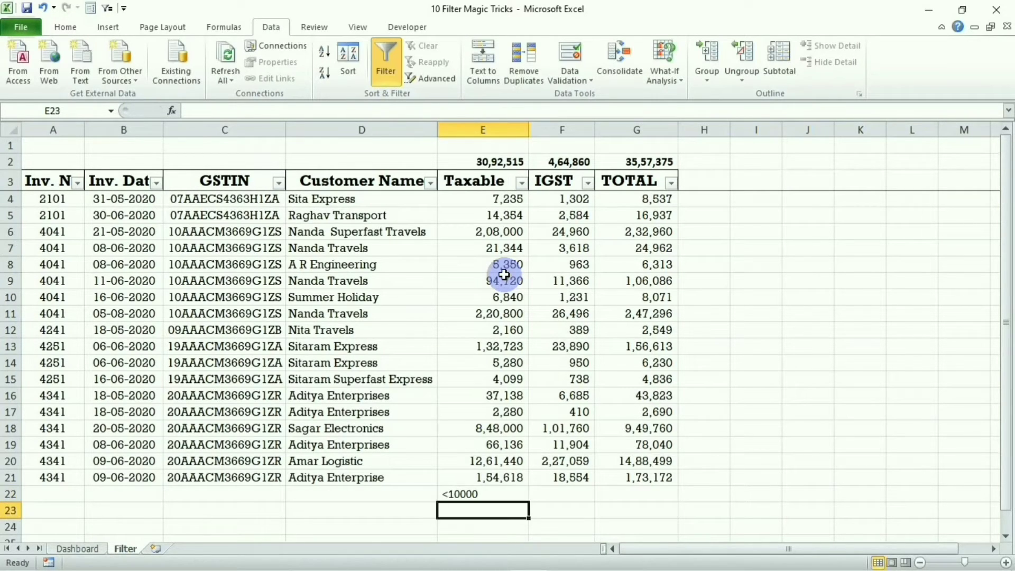
key("Up")
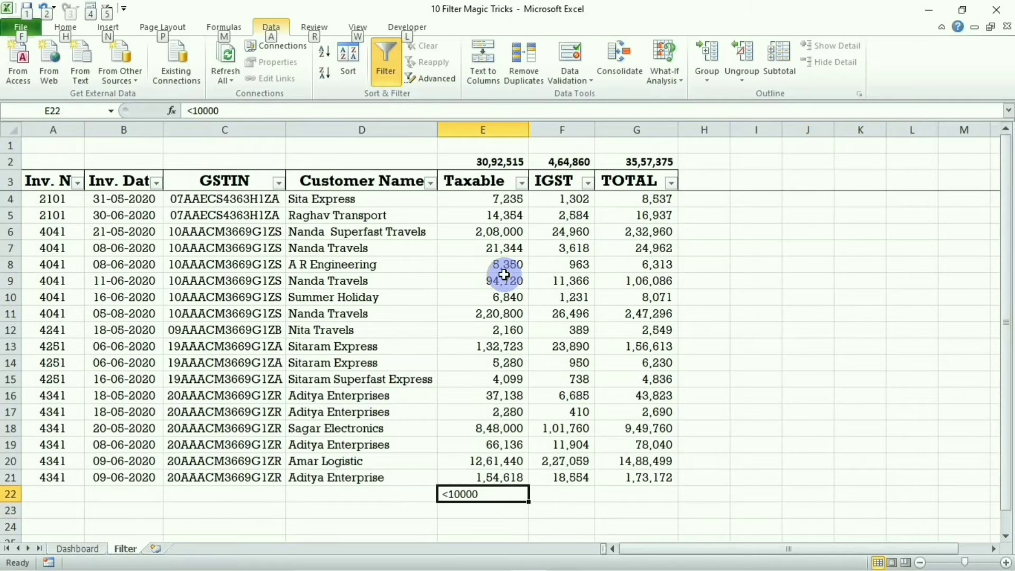
key("alt+5")
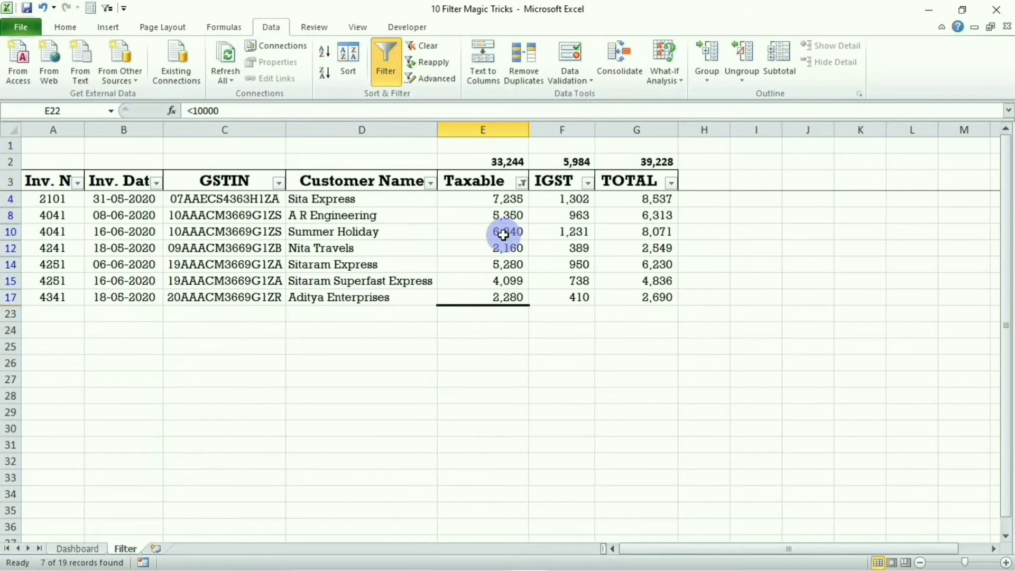
key("alt+a")
key("c")
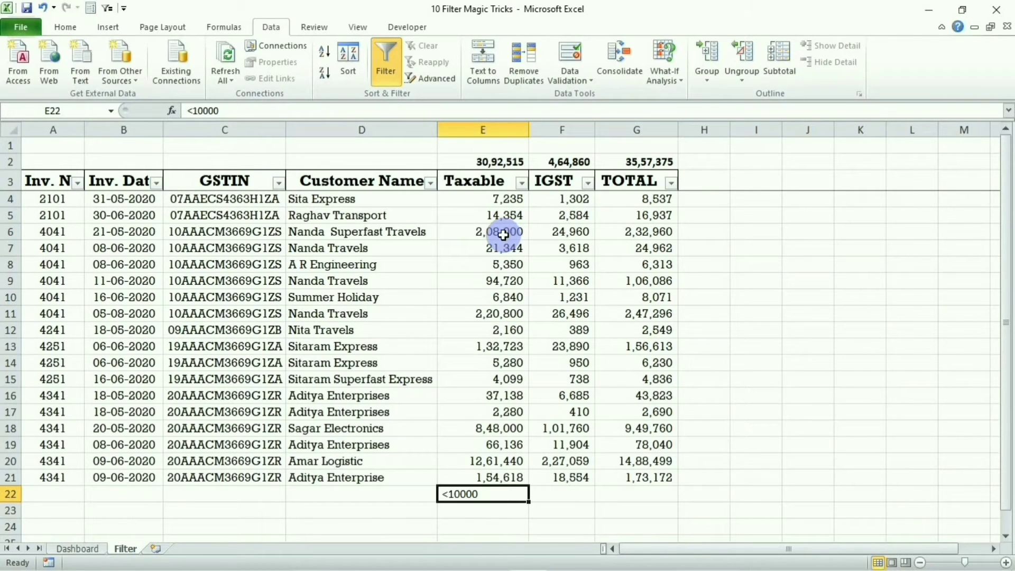
Step: AutoFilter the Taxable column by the exact value 2160 entered in E22, check the matching Taxable cell, and clear the filter
type("216")
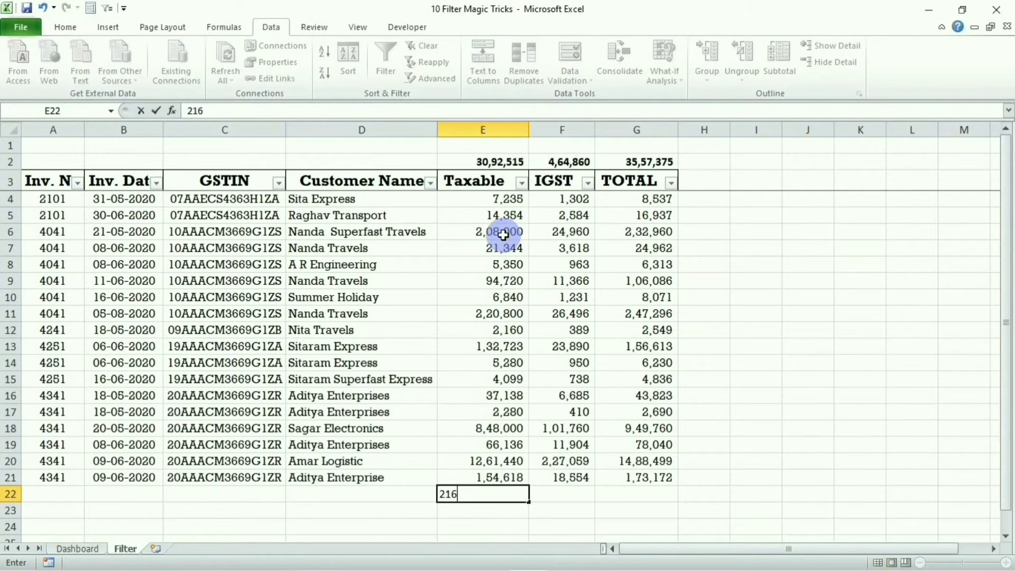
type("0")
key("Up")
key("Down")
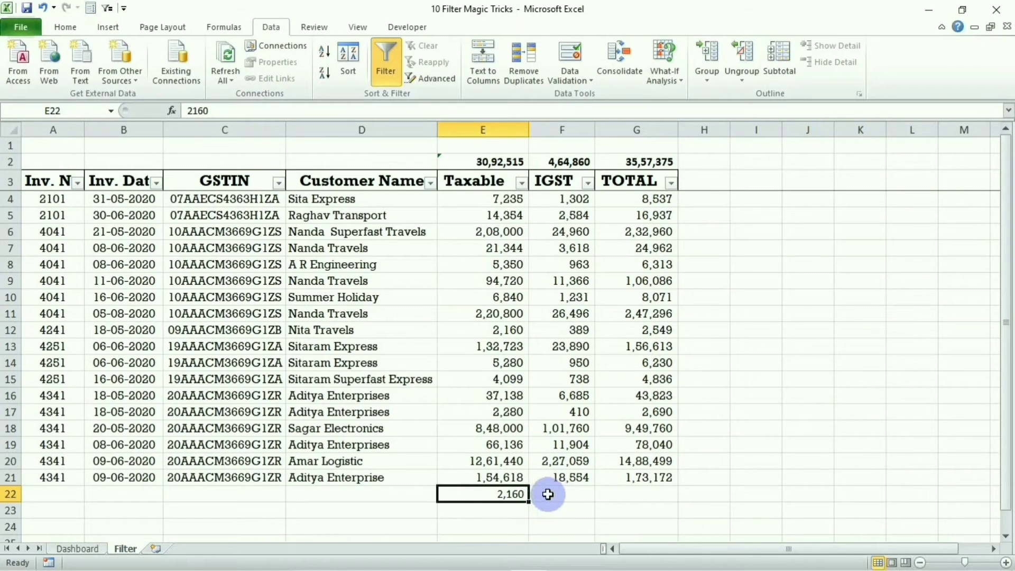
key("alt+5")
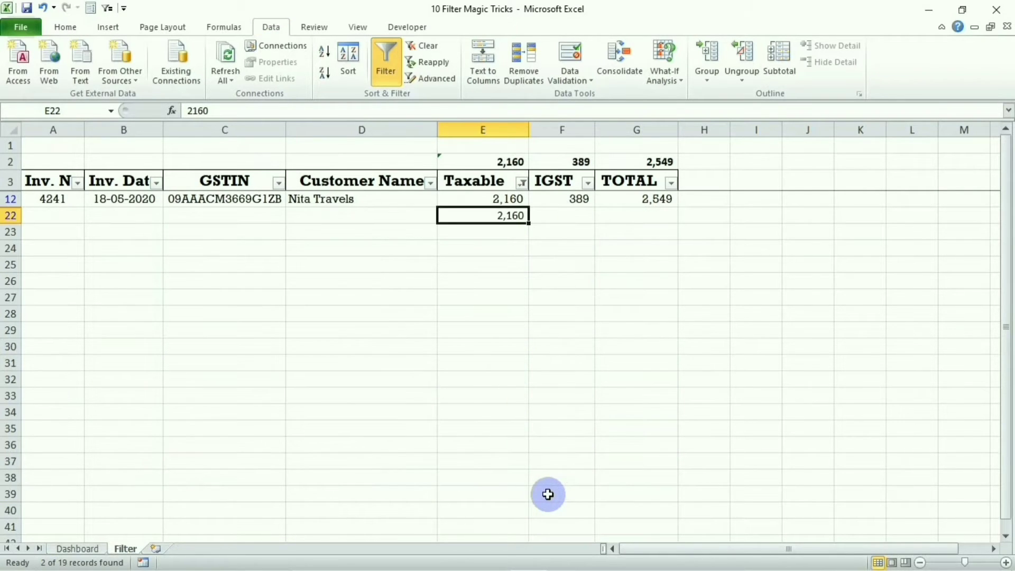
left_click(478, 185)
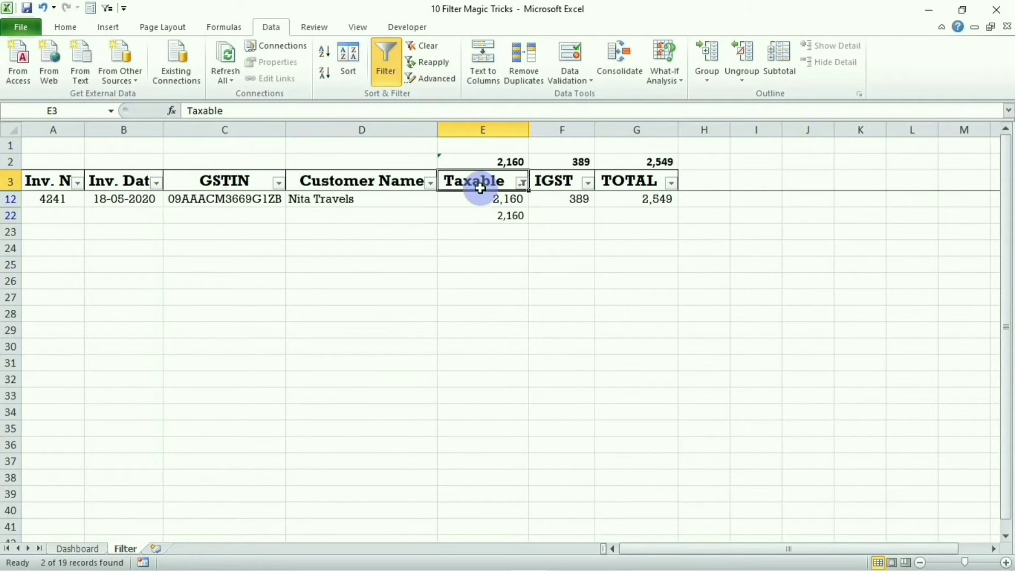
left_click(496, 200)
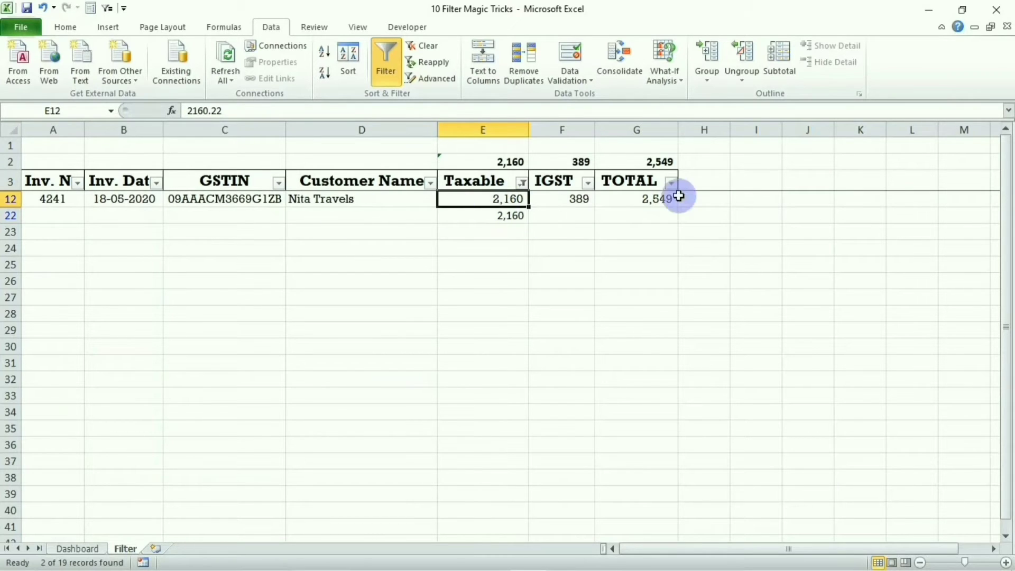
key("alt+a")
key("c")
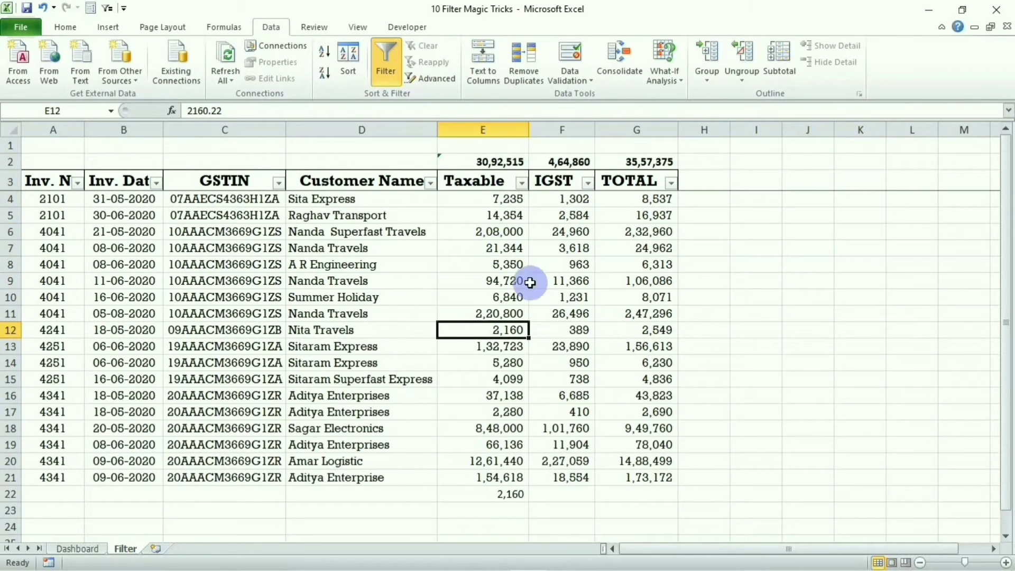
Step: Repeat the AutoFilter from E22 on the Taxable column, and remove both the filter and the criterion in E22
left_click(511, 499)
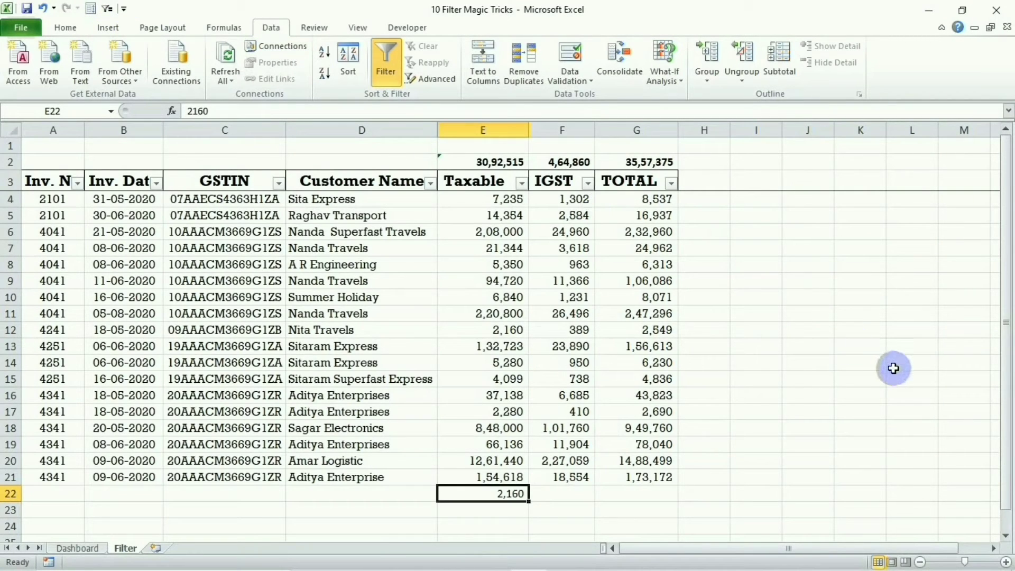
key("alt+5")
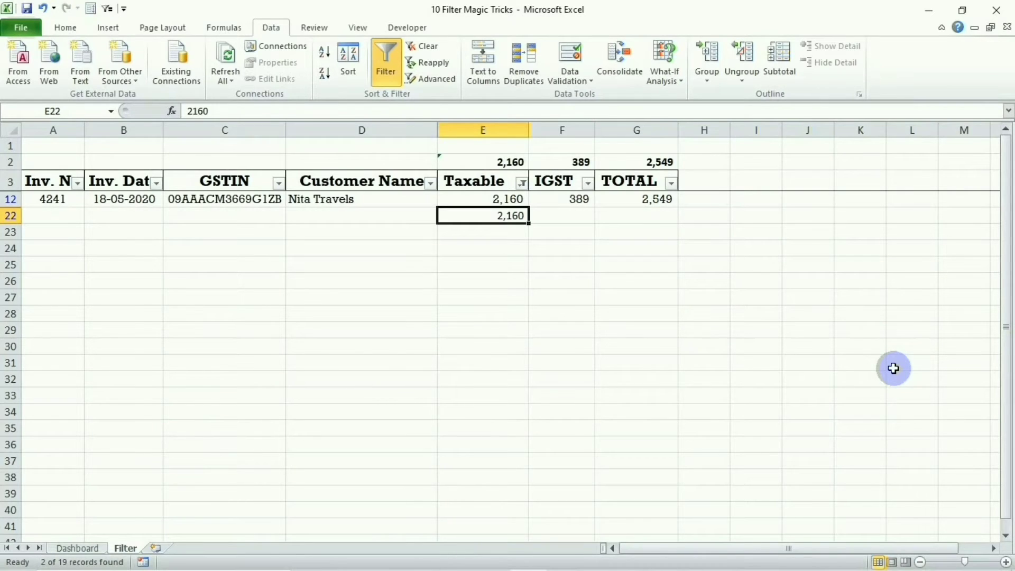
key("alt")
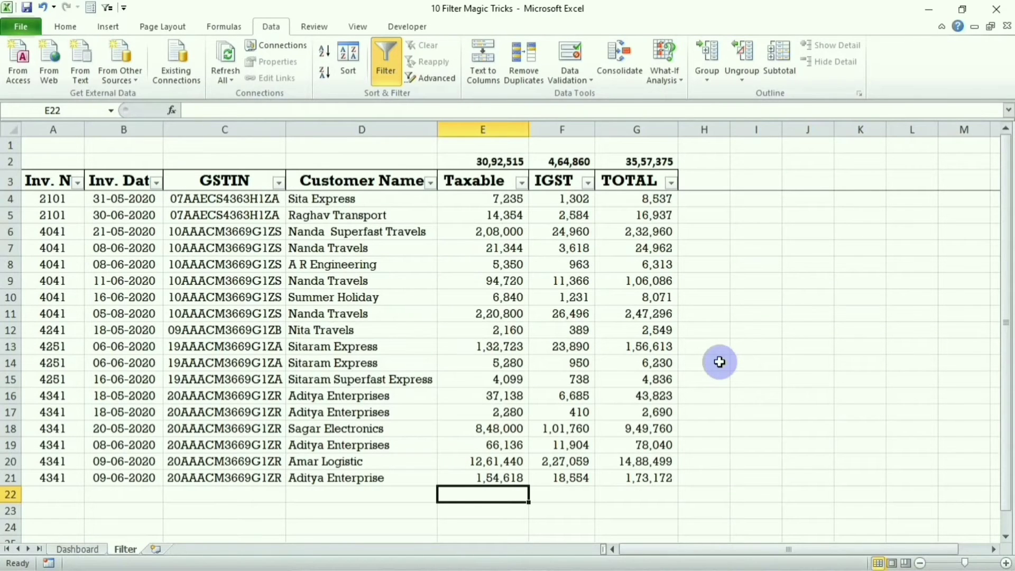
Step: Filter the Customer Name column by the selected cell's value, Nita Travels in D12, and clear the filter
left_click(329, 314)
left_click(333, 330)
left_click(337, 346)
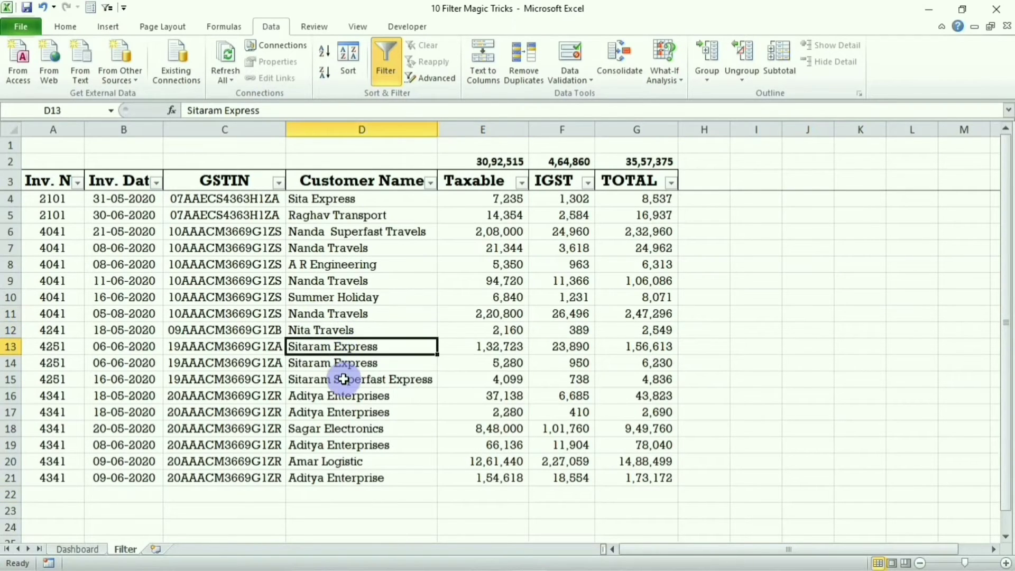
left_click(341, 364)
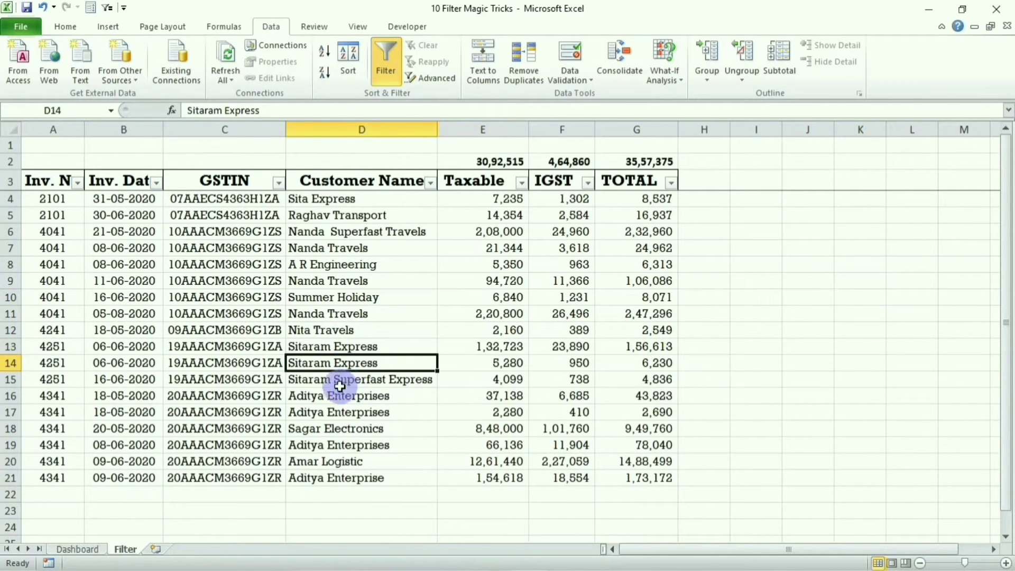
left_click(322, 330)
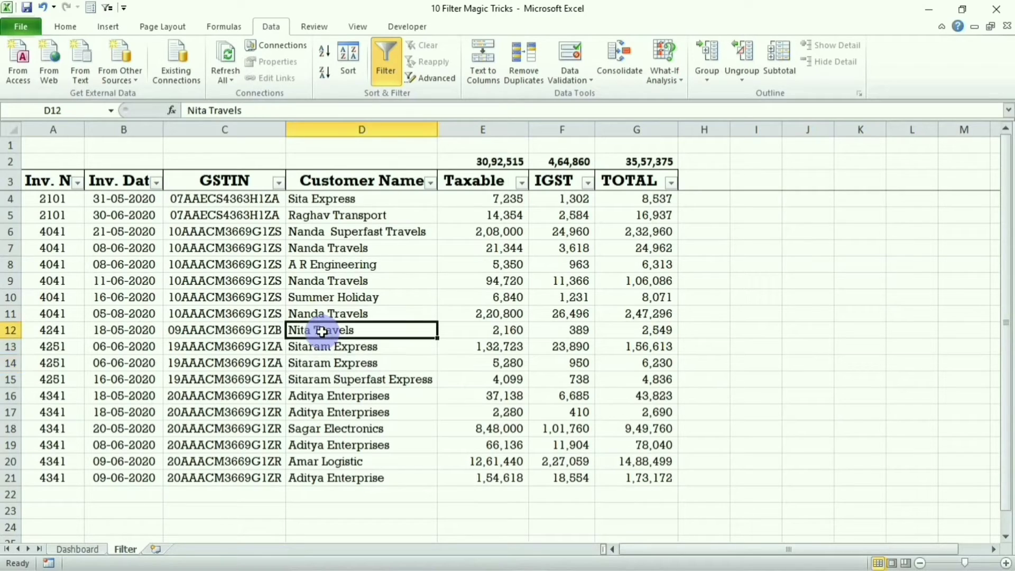
right_click(350, 331)
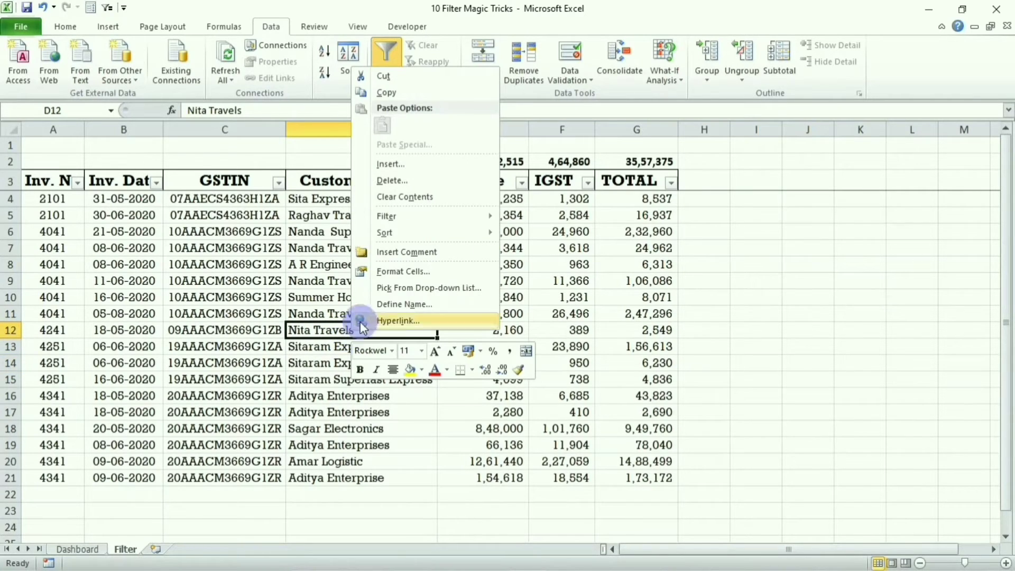
mouse_move(388, 218)
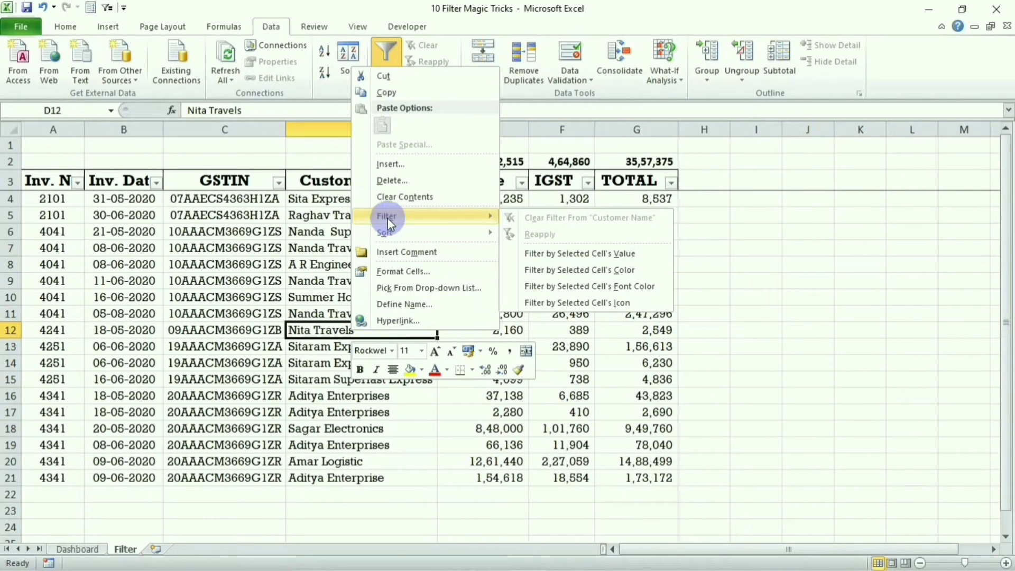
left_click(569, 255)
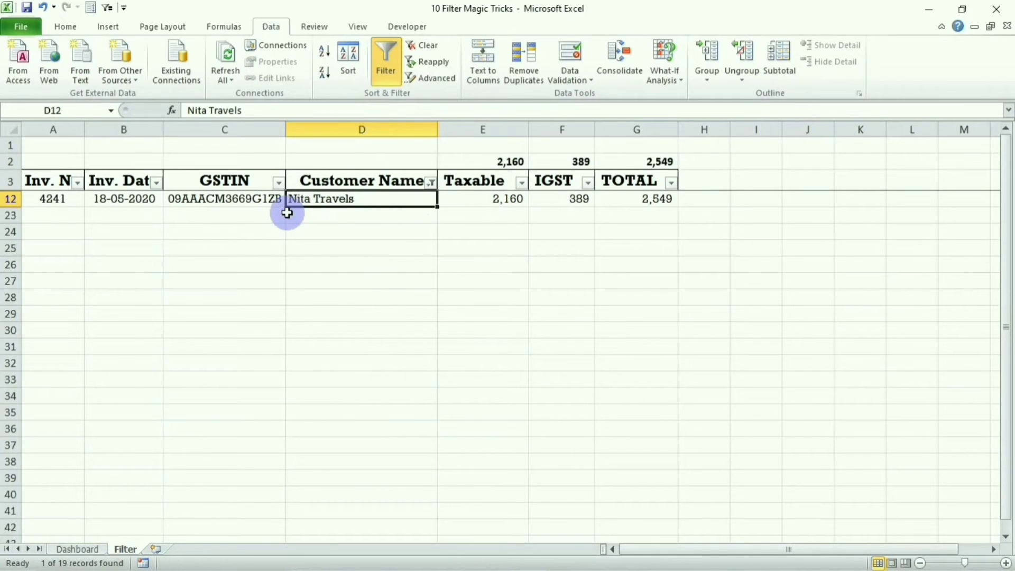
key("alt+a")
key("c")
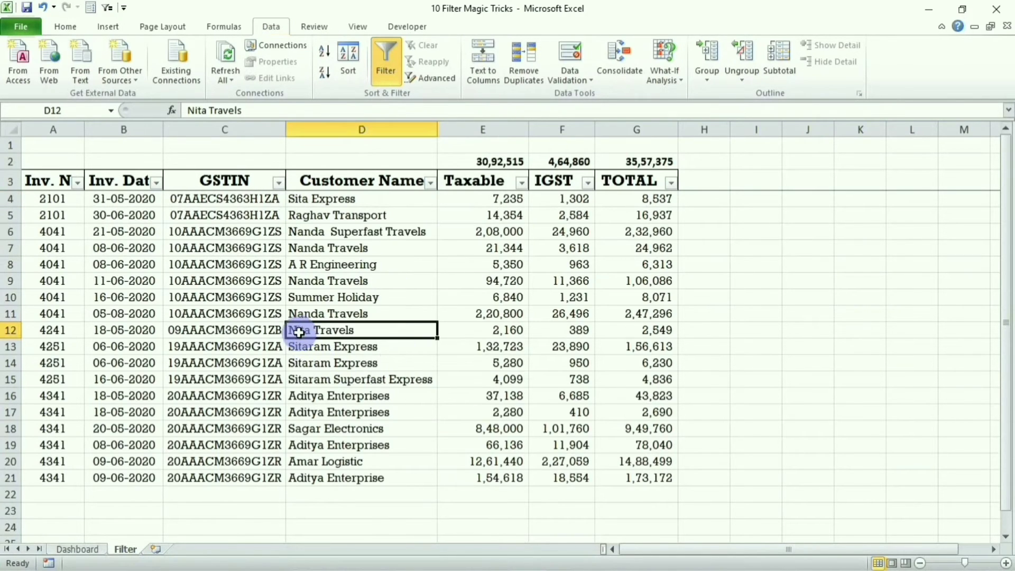
Step: Run the AutoFilter command twice on Nita Travels in D12, clearing the filter each time
left_click(108, 11)
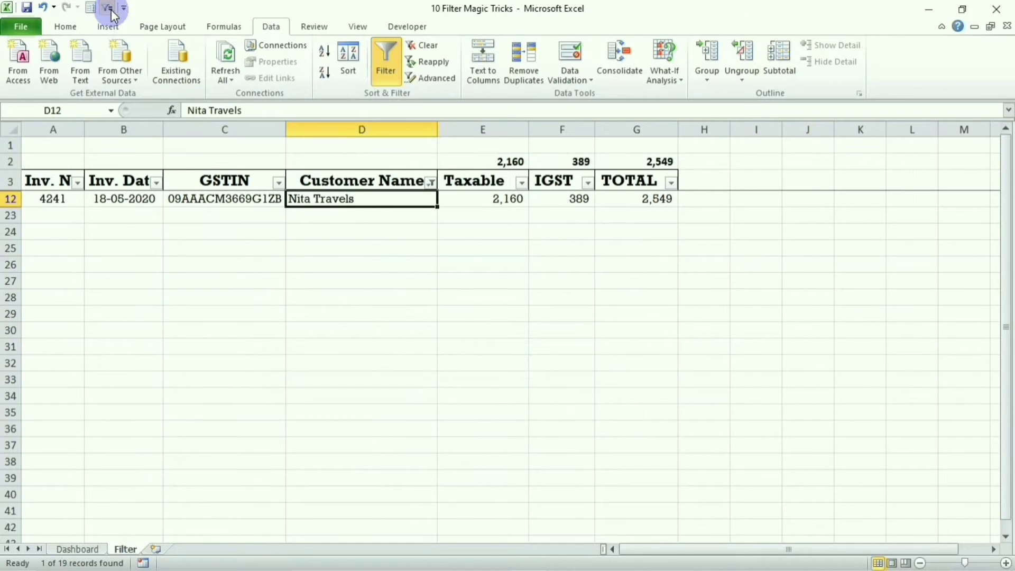
key("alt+a")
key("c")
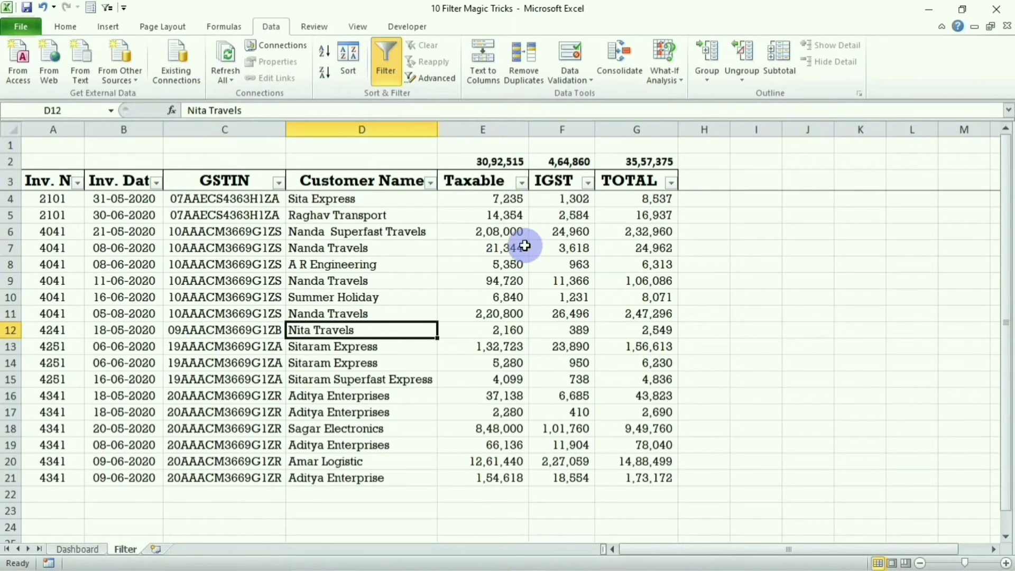
key("alt+5")
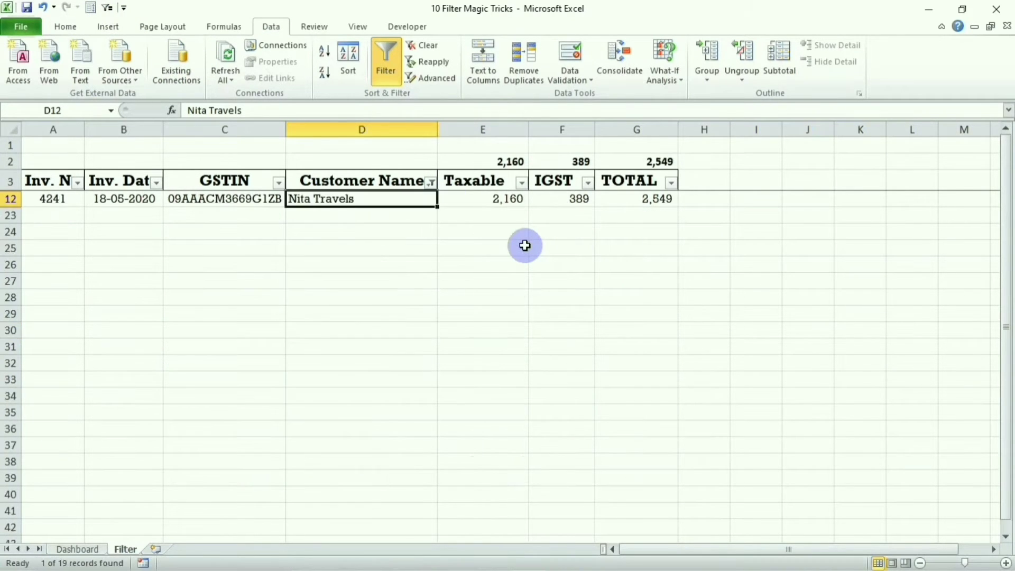
key("alt+a")
key("c")
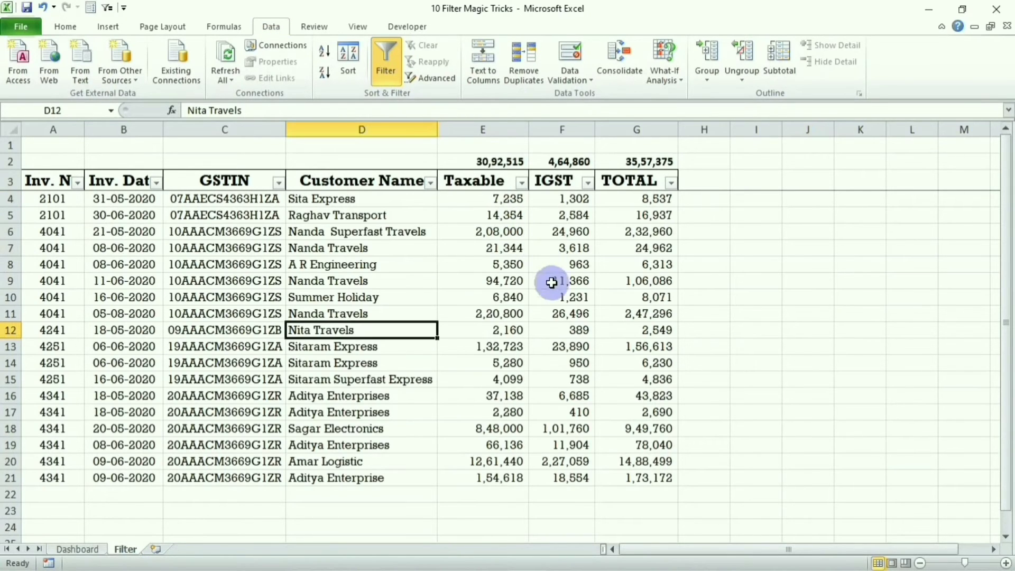
Step: AutoFilter the Customer Name column by Nanda Superfast Travels in D6, and clear the filter
left_click(335, 232)
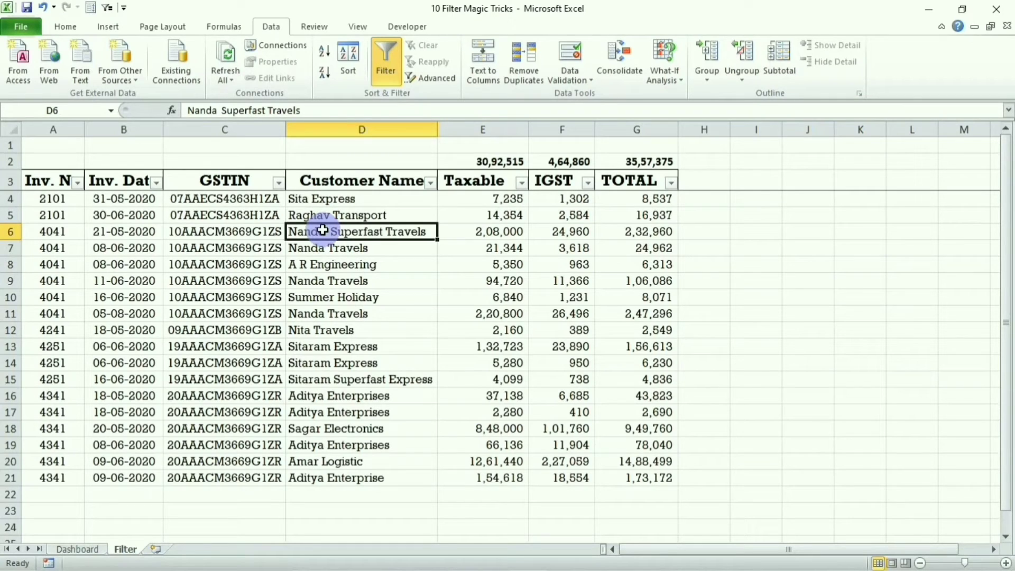
key("alt+5")
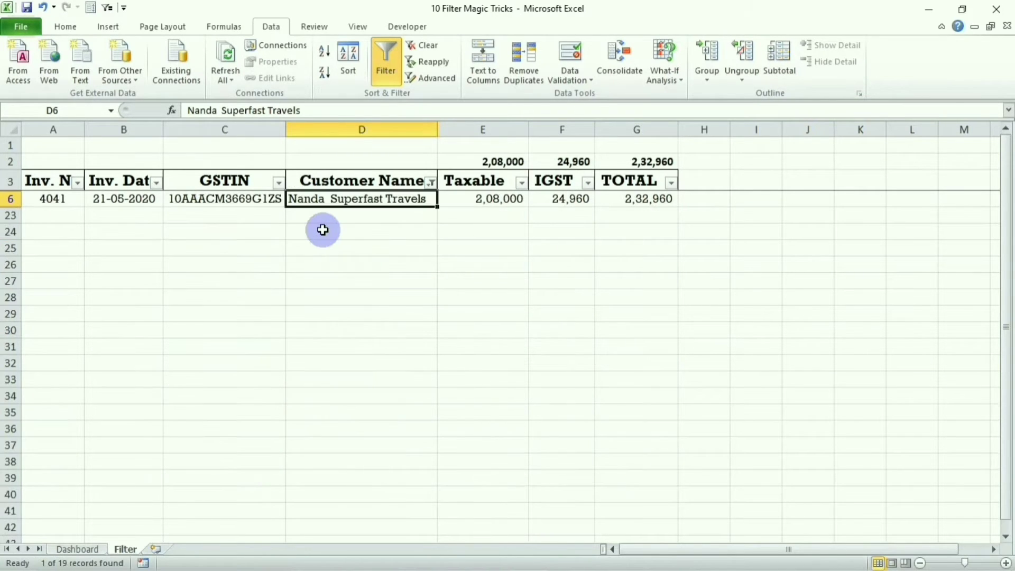
key("alt+a")
key("c")
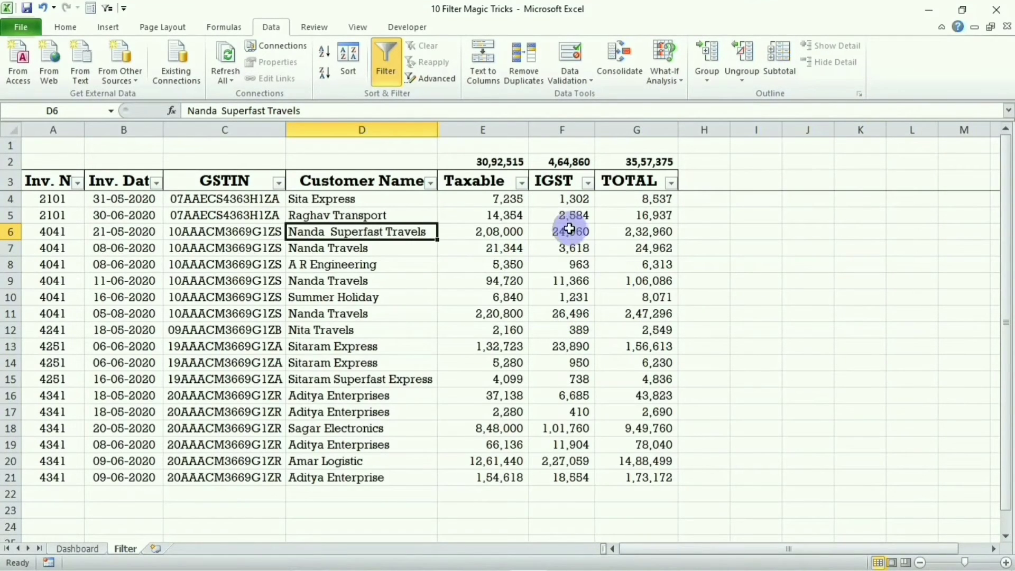
Step: AutoFilter the Taxable column by the value in E13, and clear the filter
left_click(584, 237)
left_click(645, 232)
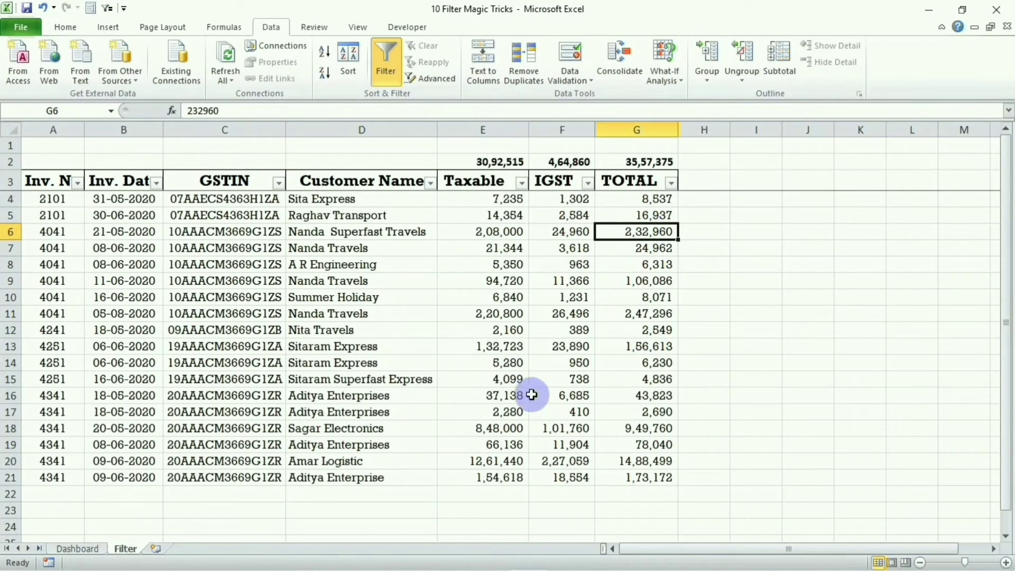
left_click(497, 352)
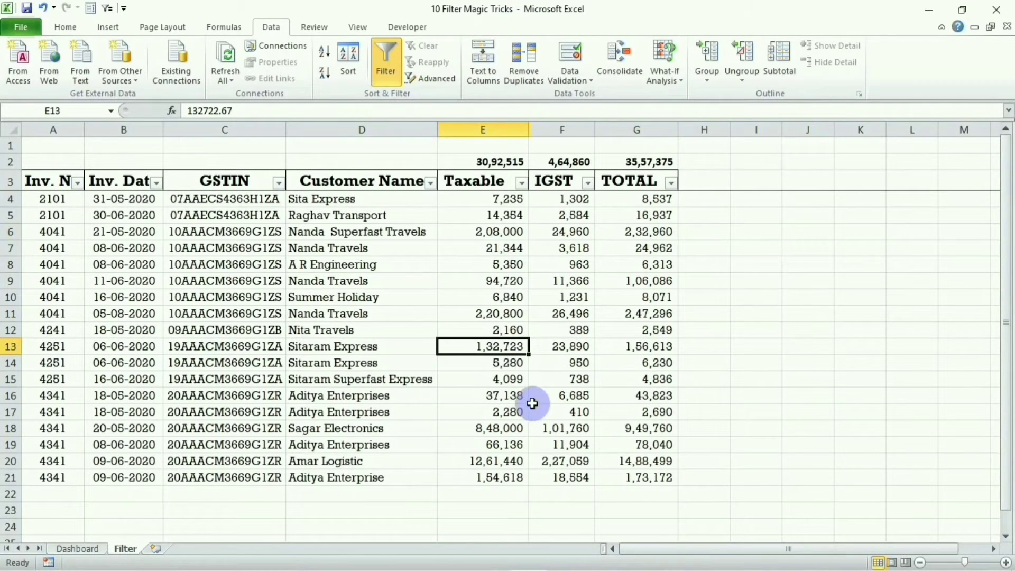
key("alt+5")
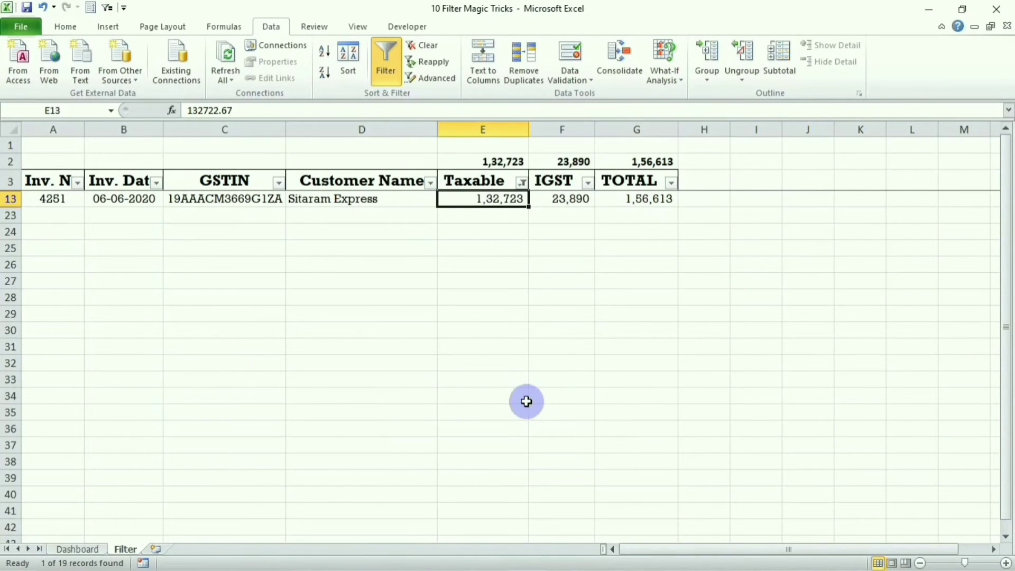
key("alt+a")
key("c")
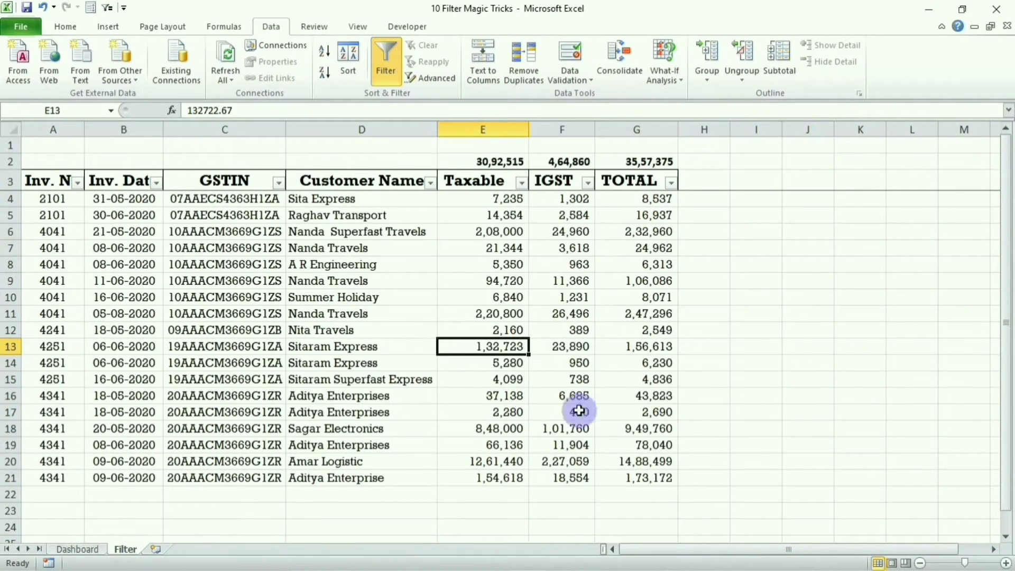
Step: AutoFilter the TOTAL column by the value in G9, and clear the filter
left_click(653, 285)
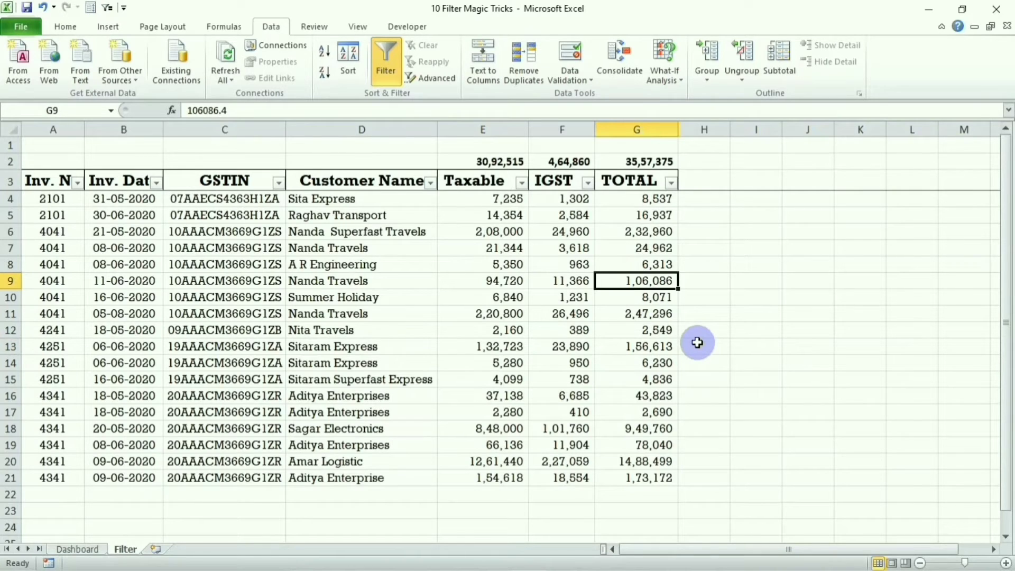
key("alt+5")
key("alt+a")
key("c")
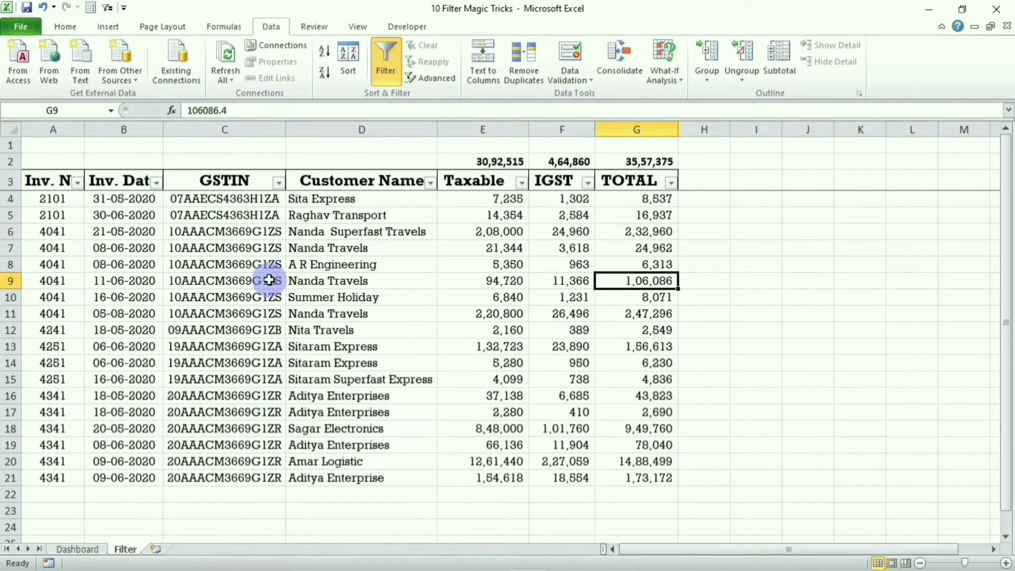
left_click(266, 279)
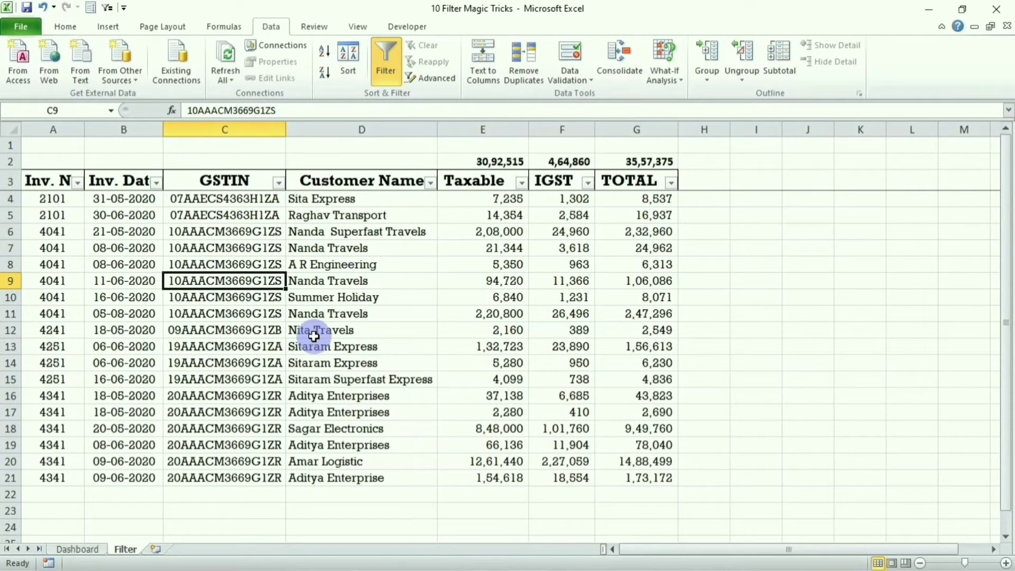
key("alt+5")
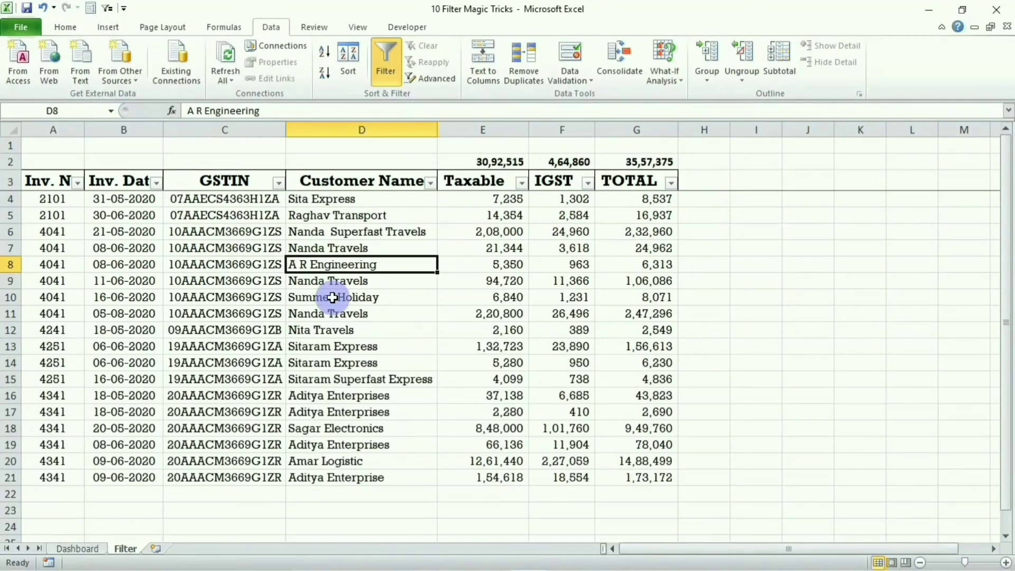
left_click(246, 266)
left_click(508, 268)
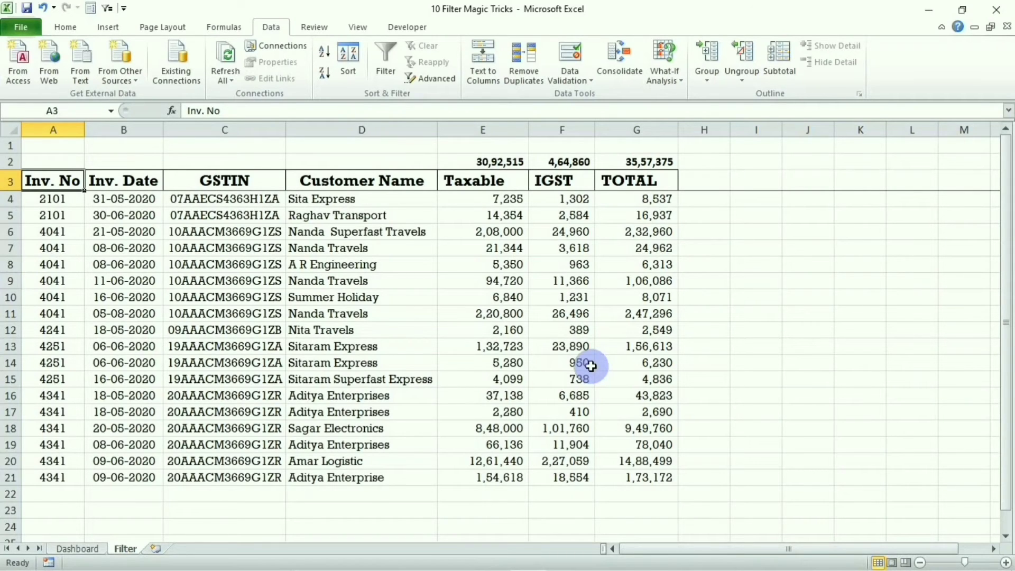
Step: Turn on the filter from the Customer Name header in D3, and turn it off again
left_click(341, 297)
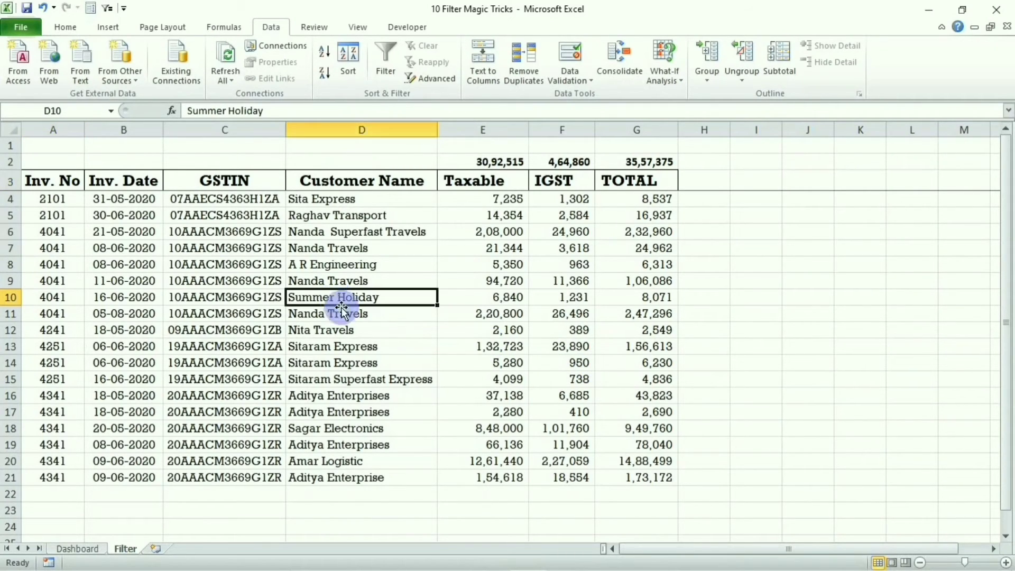
left_click(360, 186)
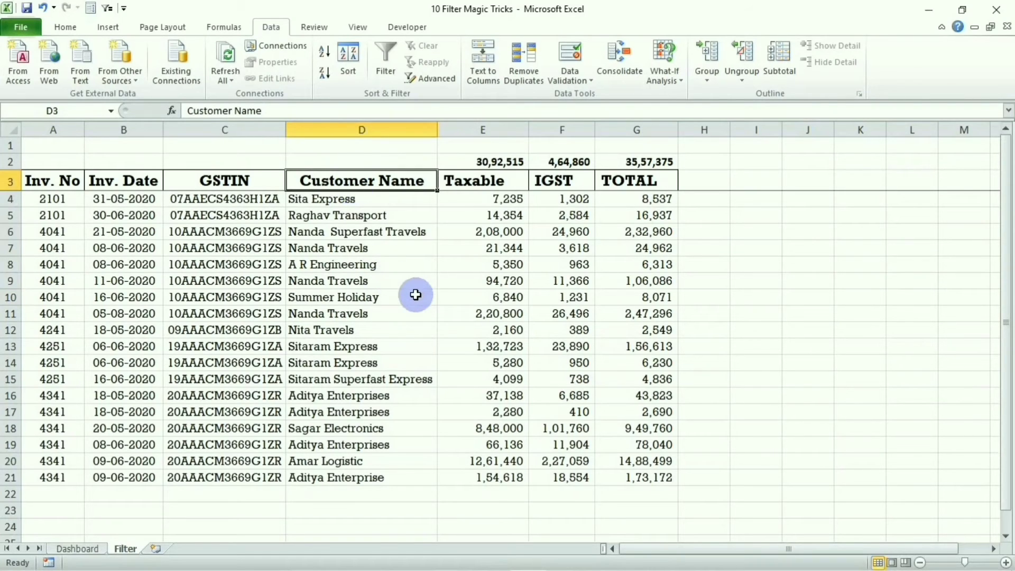
key("ctrl+shift+l")
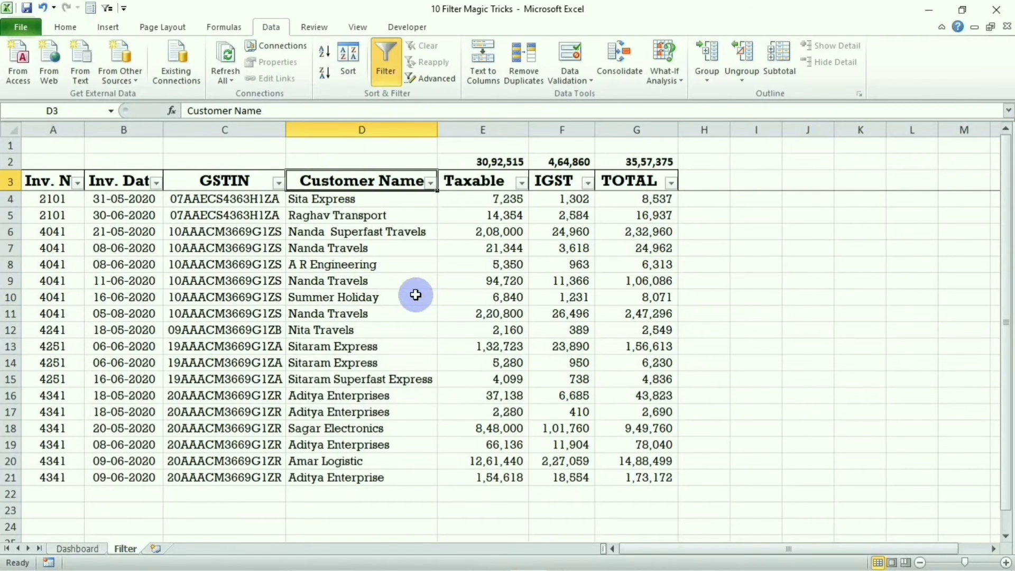
key("ctrl+shift+l")
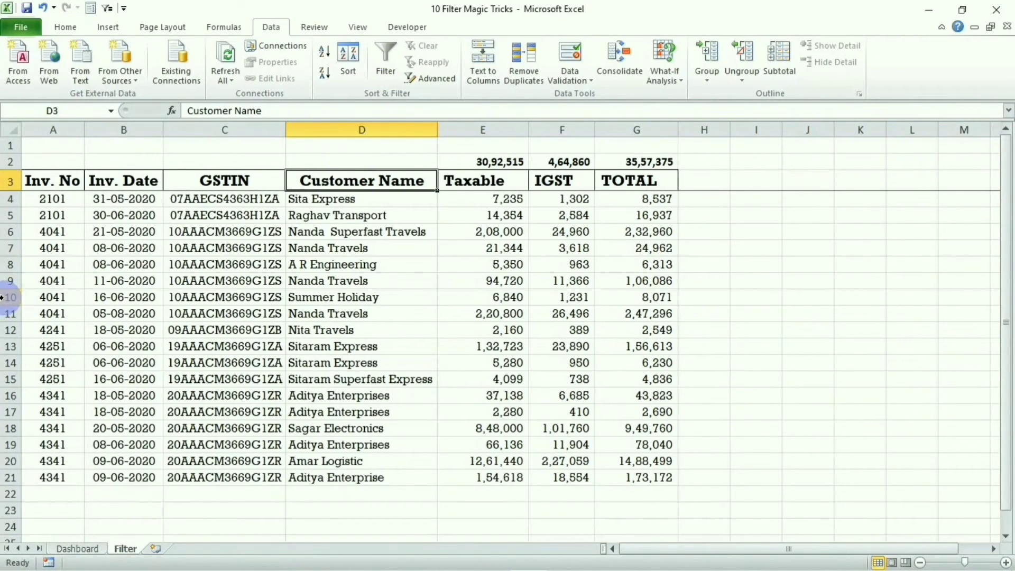
Step: Insert a blank row at row 10 and turn on the filter from a cell in the records above it
left_click(10, 297)
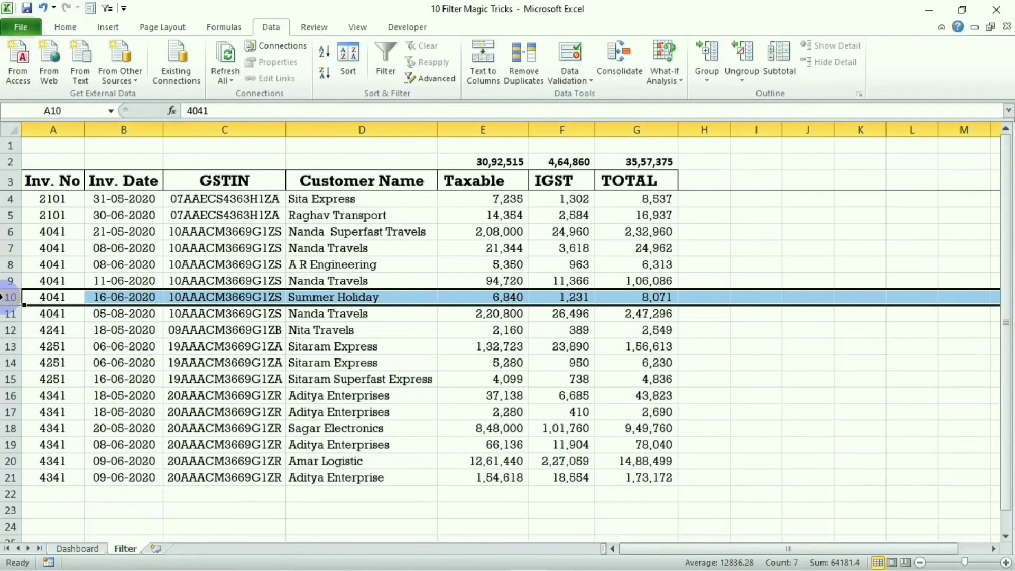
key("ctrl+shift+plus")
key("Up")
key("Up")
key("Up")
key("Up")
key("Up")
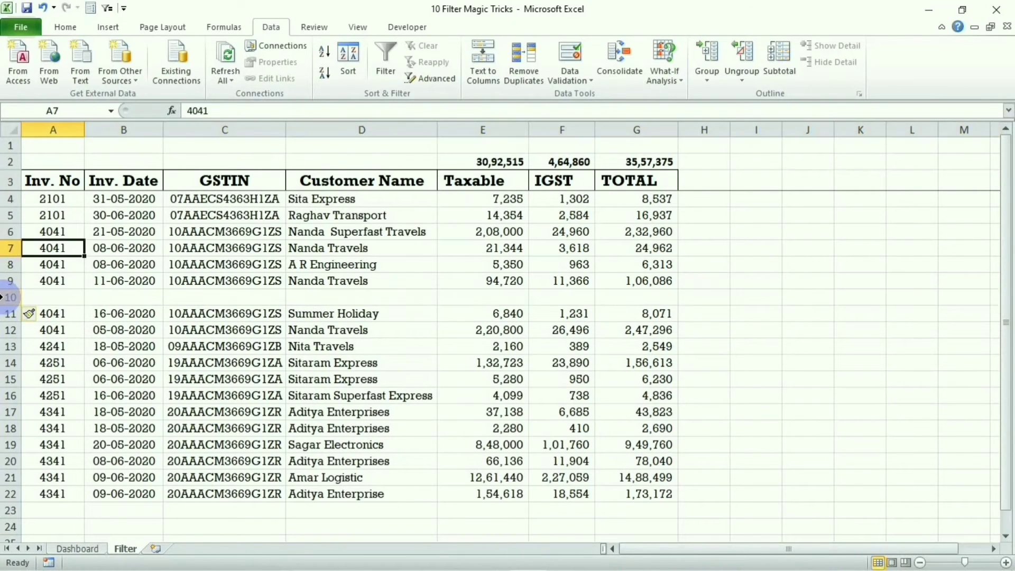
key("ctrl+shift+l")
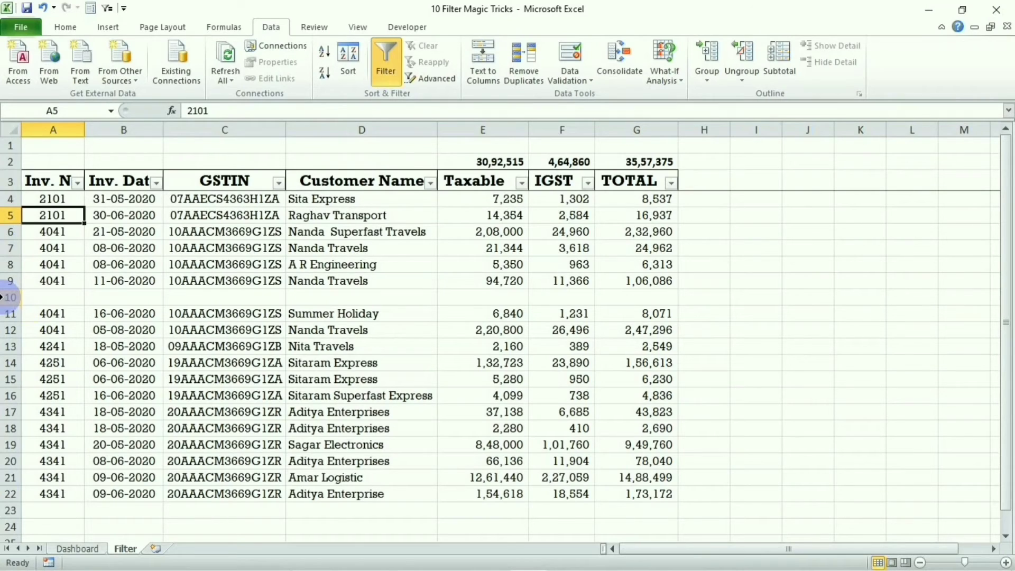
Step: Check in the Customer Name filter list whether customers beneath the blank row 10 are included, and leave the data unfiltered
left_click(48, 297)
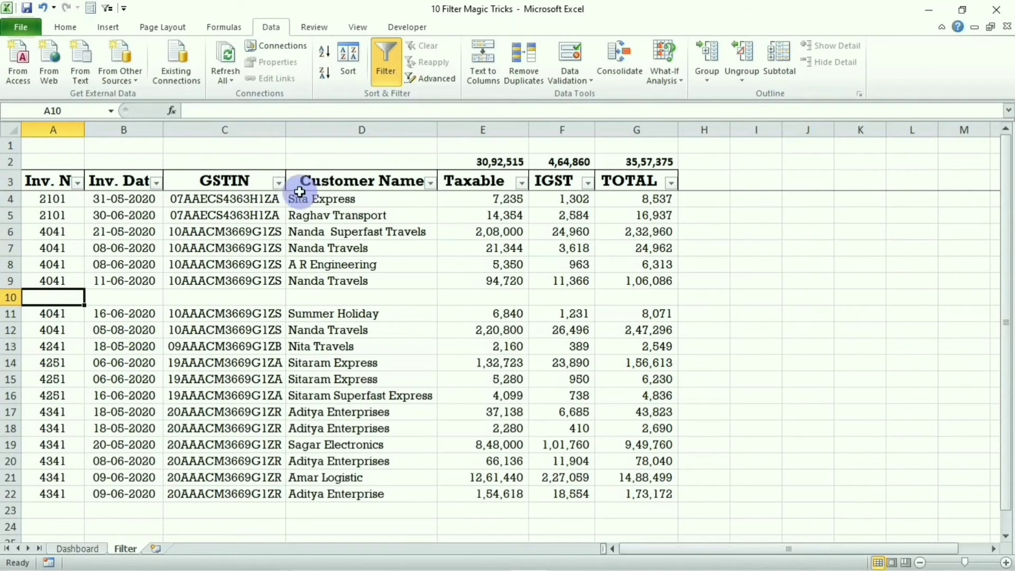
left_click(430, 183)
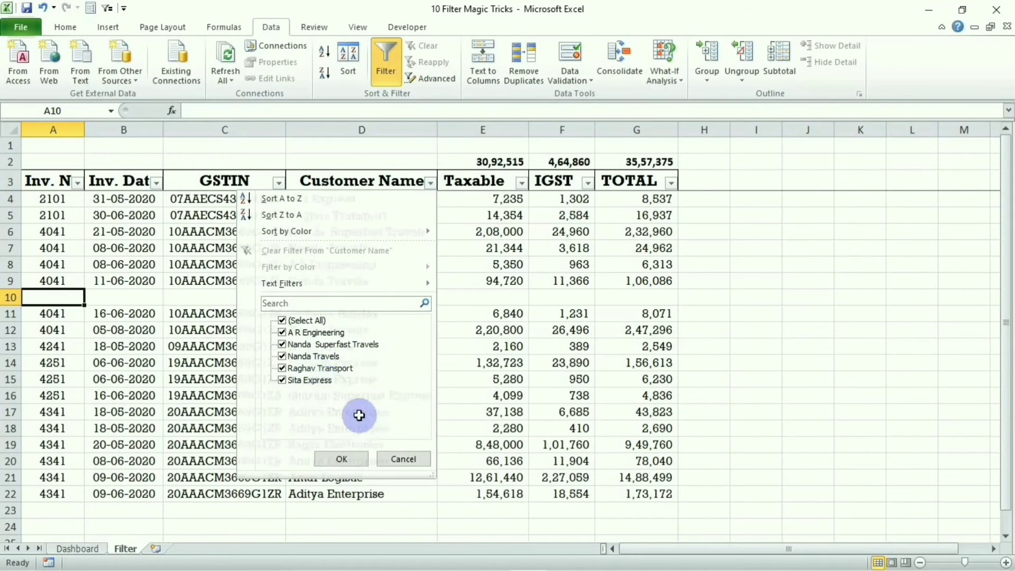
key("Escape")
left_click(333, 329)
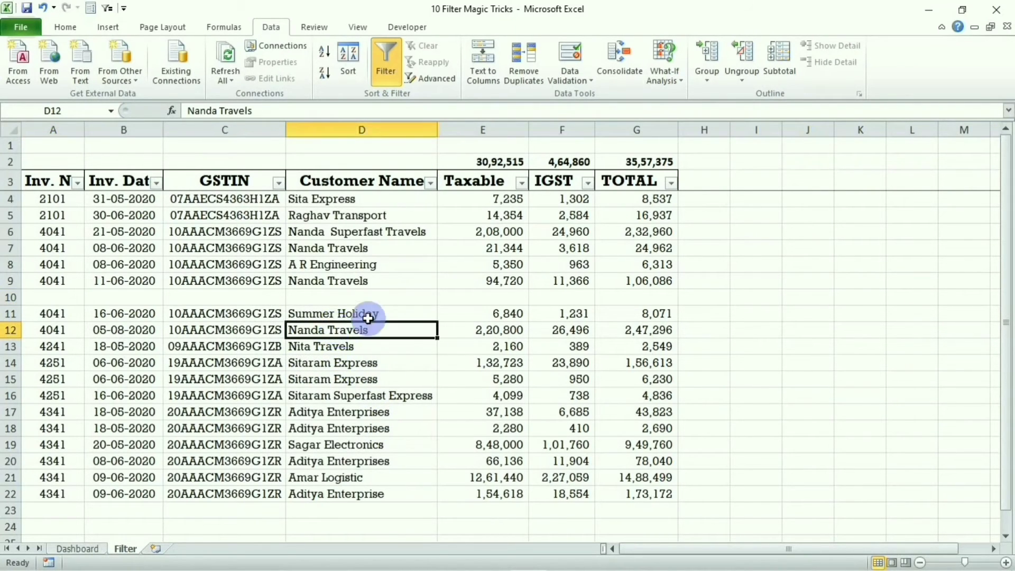
left_click(430, 183)
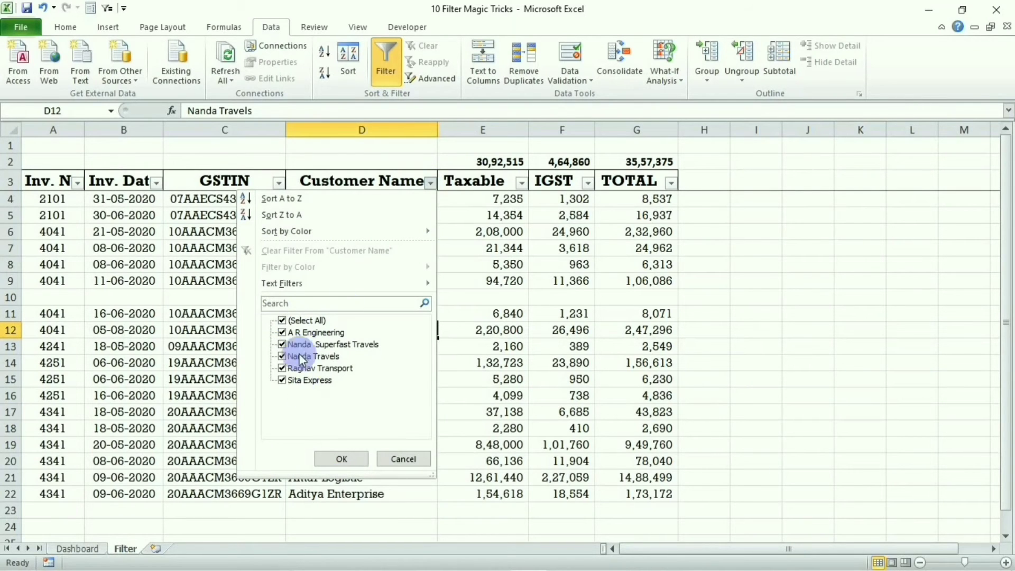
key("Escape")
Step: Examine how the blank row 10 separates the headers and upper records from the records beneath it
left_click_drag(142, 184, 639, 182)
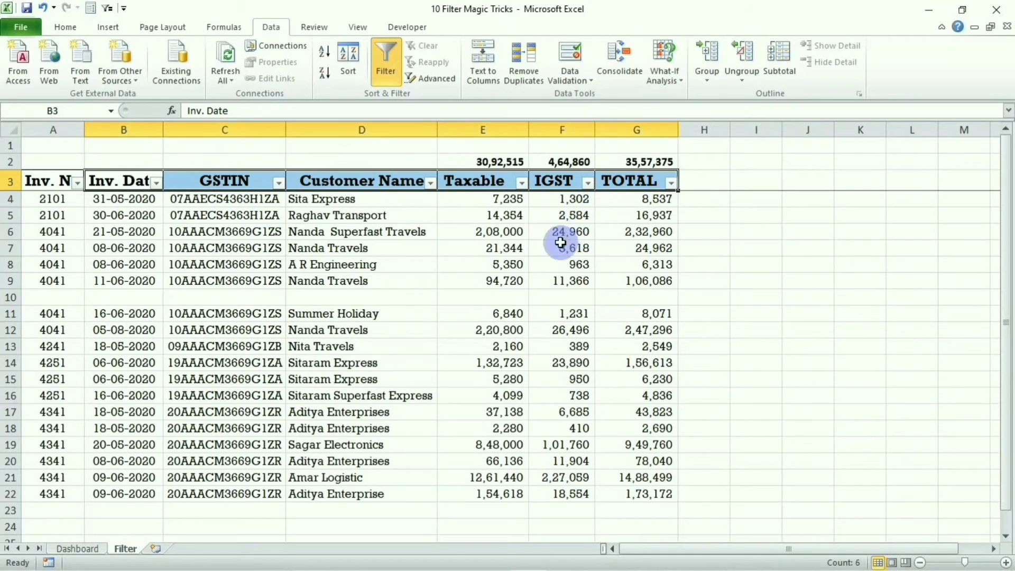
left_click(8, 297)
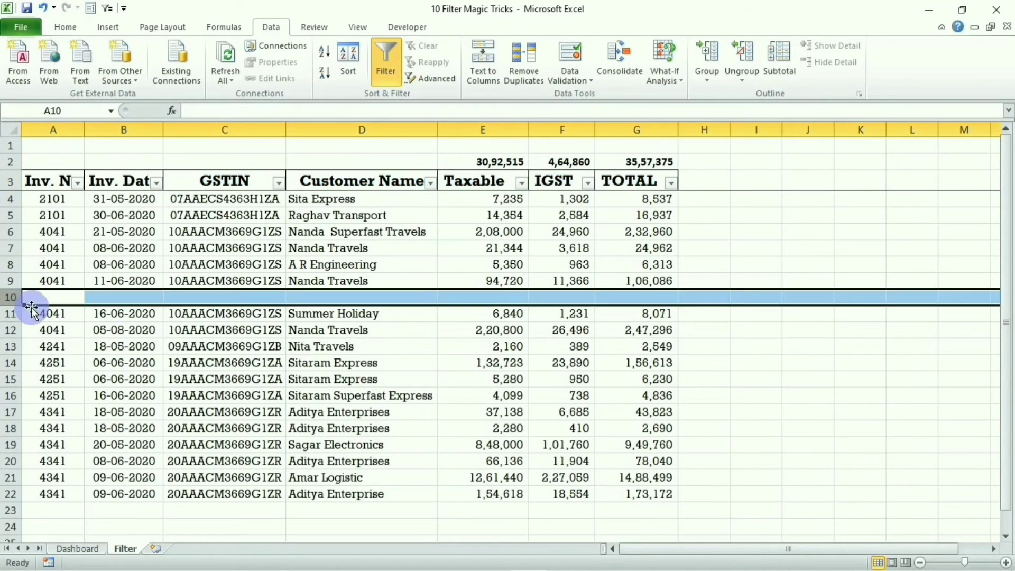
left_click_drag(69, 314, 533, 451)
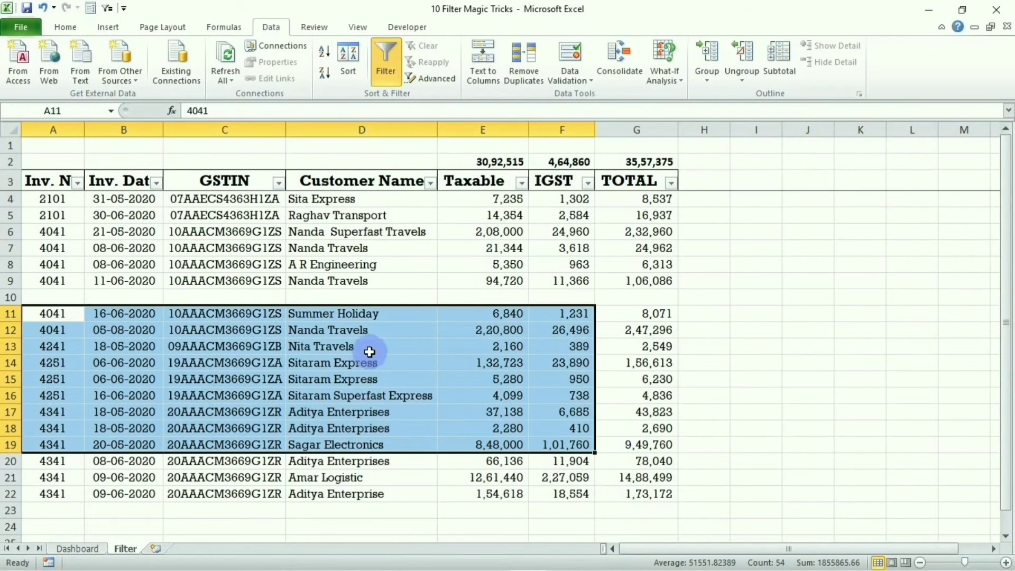
key("alt+a")
left_click(127, 292)
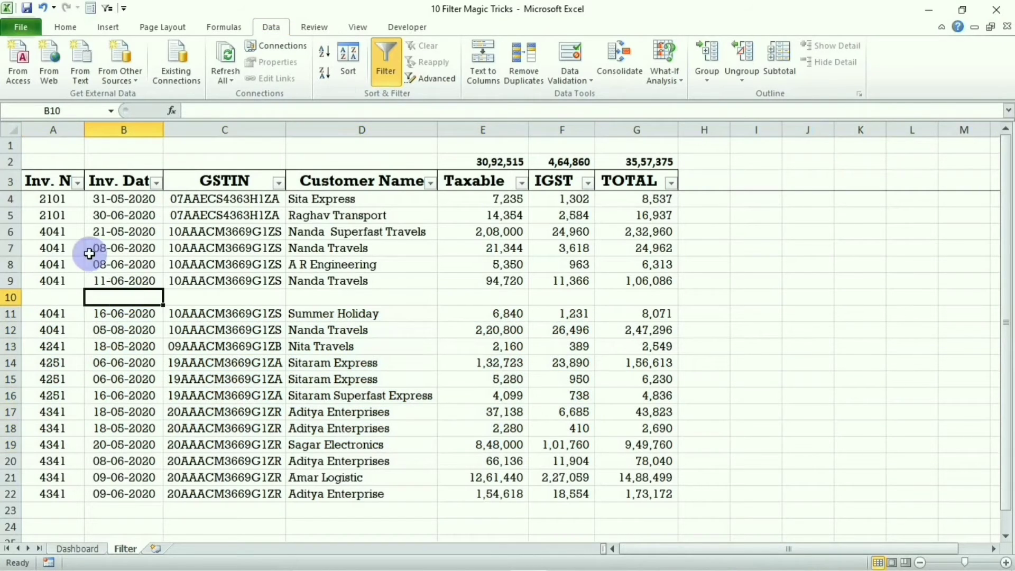
Step: Select the whole range A3:G22, including the blank row, and reapply the filter to it
left_click(42, 183)
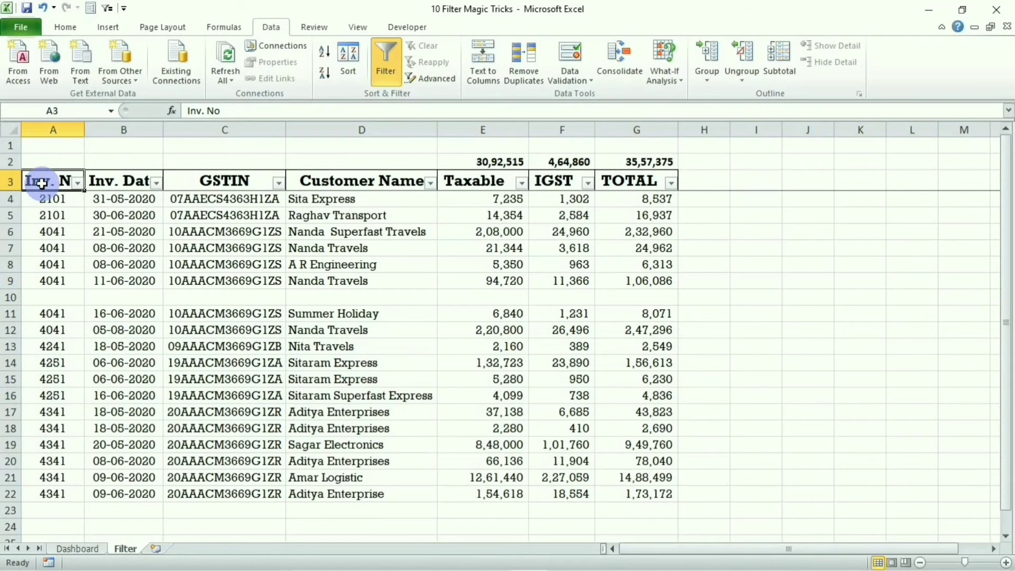
key("ctrl+shift+Right")
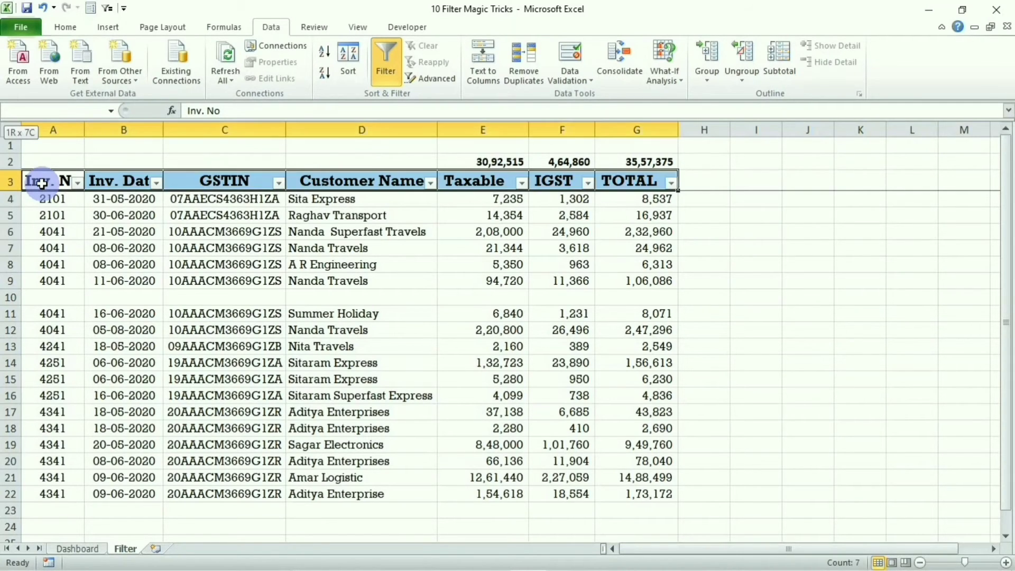
key("ctrl+shift+Down")
key("ctrl+shift+Down")
key("ctrl+shift+Down")
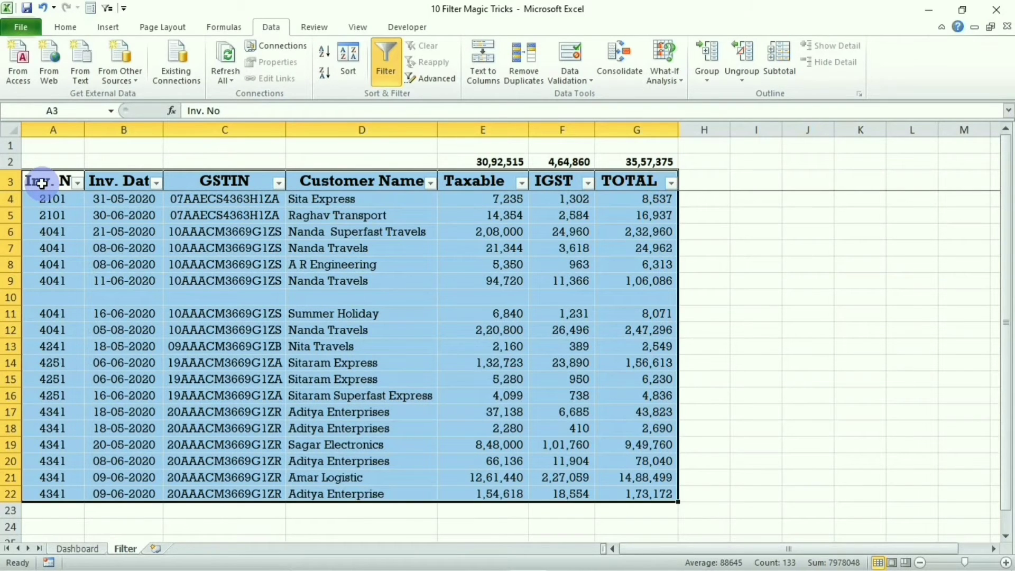
key("ctrl+shift+l")
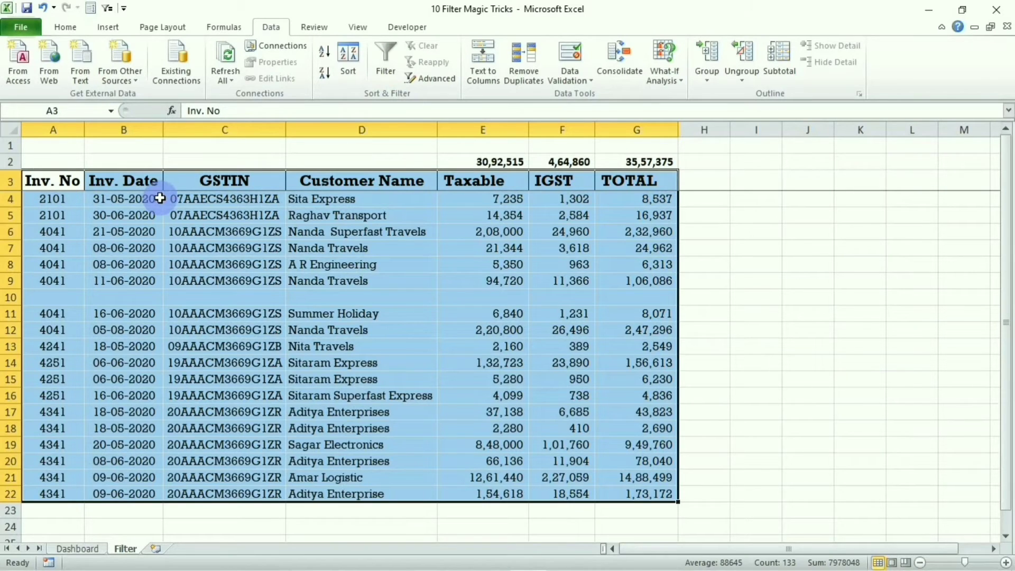
key("ctrl+shift+l")
Step: Review the customers offered in the Customer Name filter list, and close it without filtering
key("Right")
key("Right")
key("Right")
key("alt+Left")
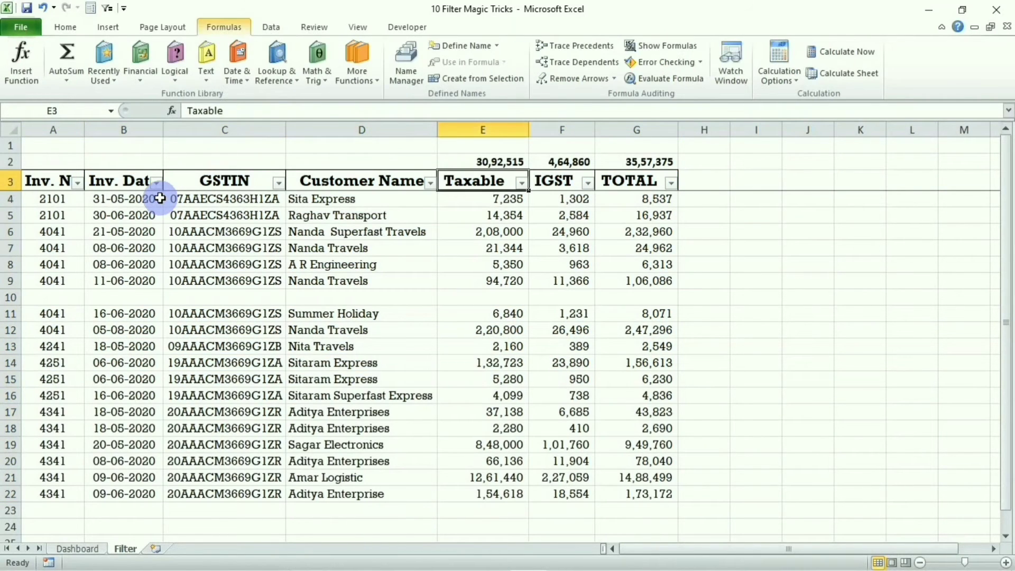
key("Escape")
key("Left")
key("alt+Down")
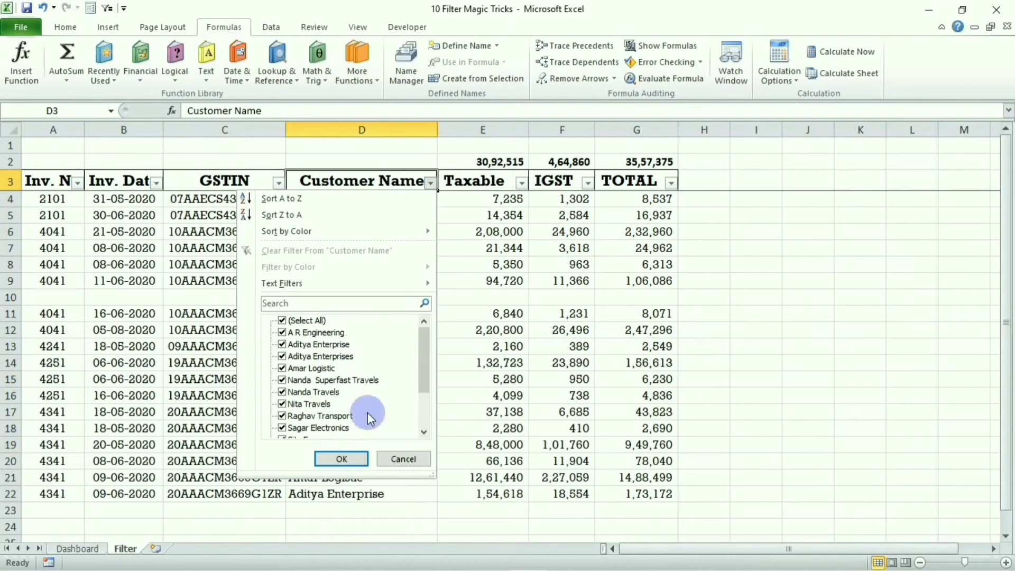
key("Escape")
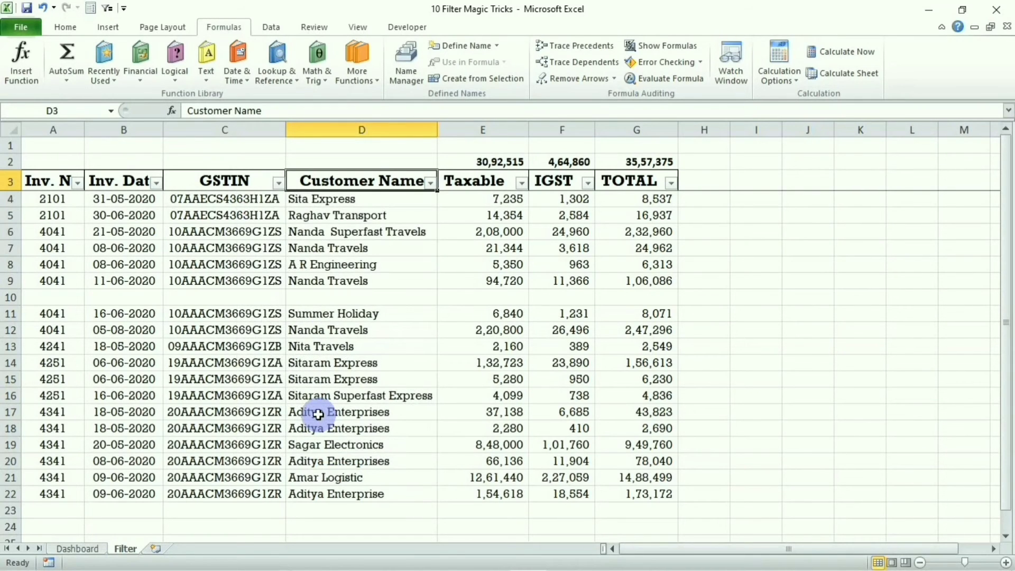
Step: Delete the blank row 10 from the invoice table
key("Down")
key("Down")
key("Down")
key("Down")
key("Down")
key("Down")
key("Down")
key("shift+space")
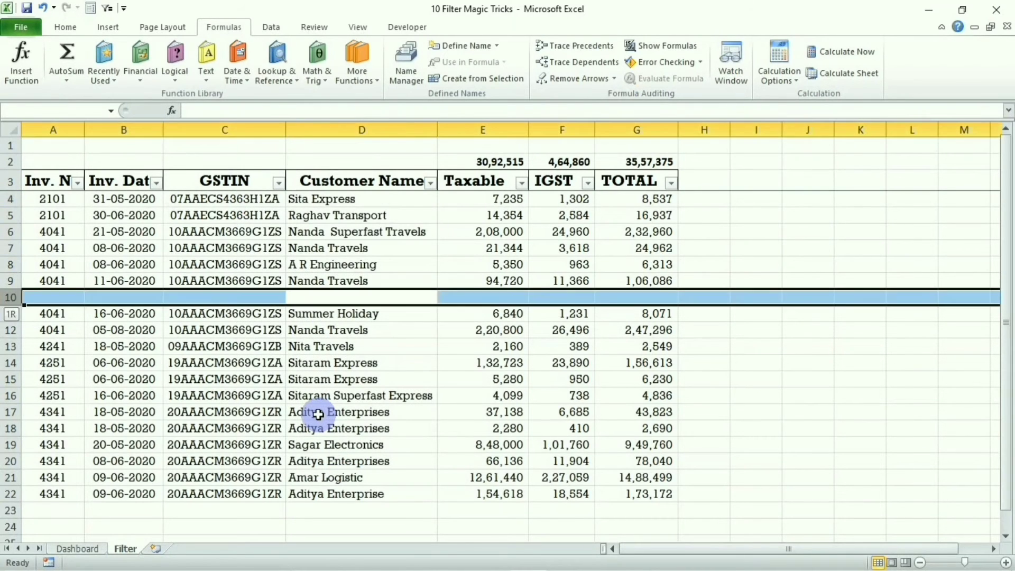
key("ctrl+minus")
Step: Select the invoice table A3:G21 and switch its filter off and back on twice
key("ctrl+Home")
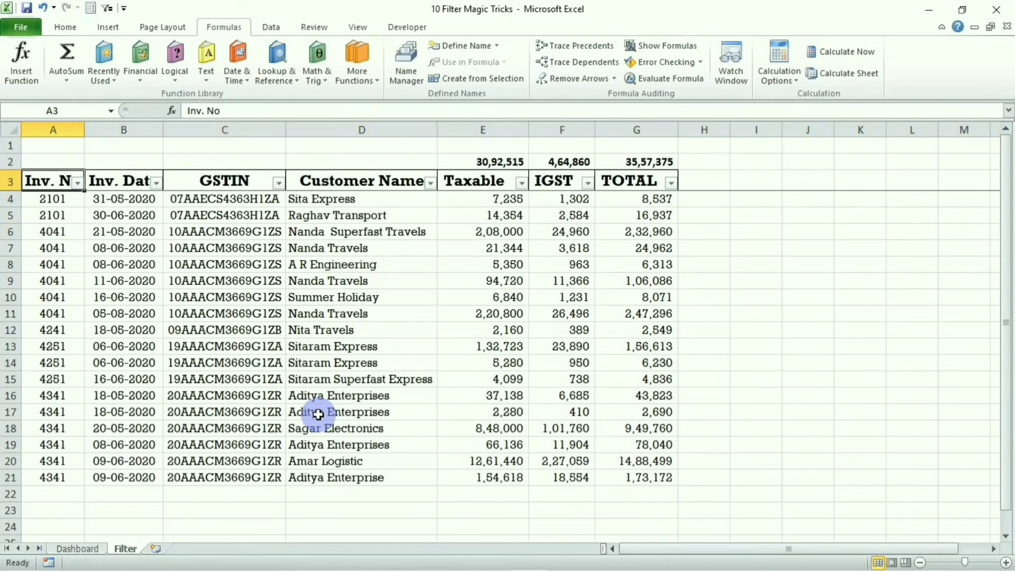
key("ctrl+shift+Right")
key("ctrl+shift+Down")
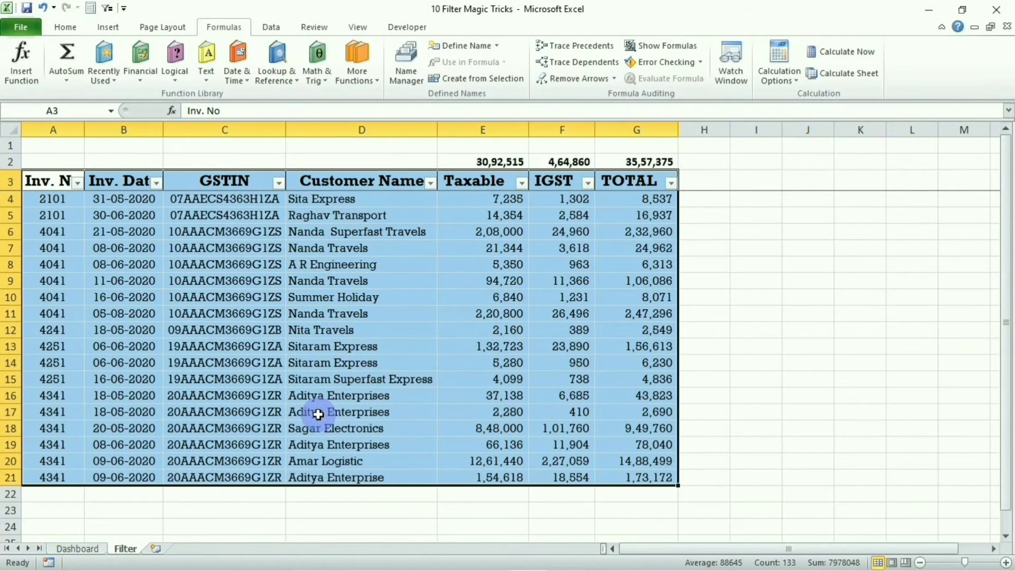
key("alt+a+t")
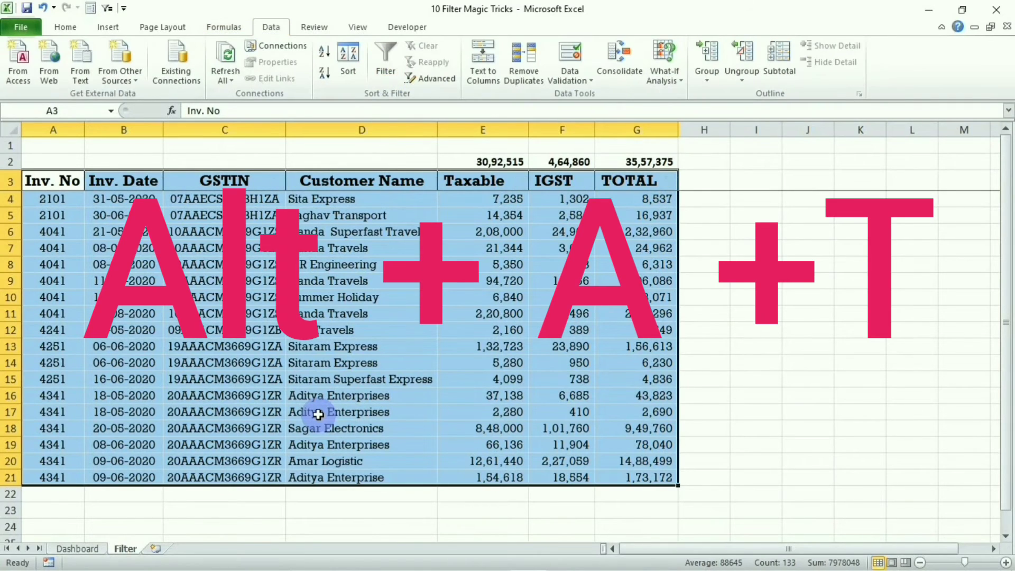
key("alt+a+t")
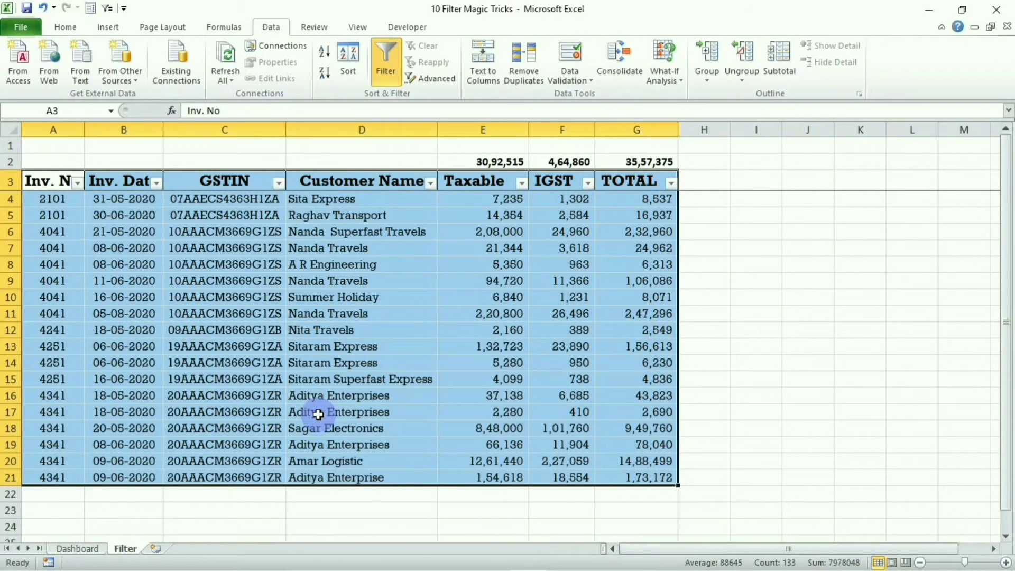
key("ctrl+shift+l")
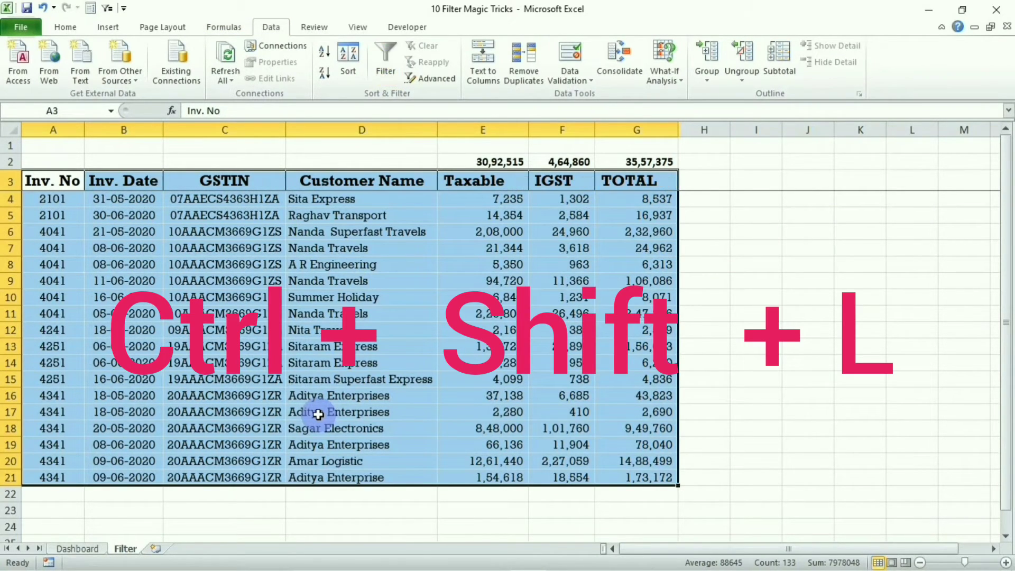
key("ctrl+shift+l")
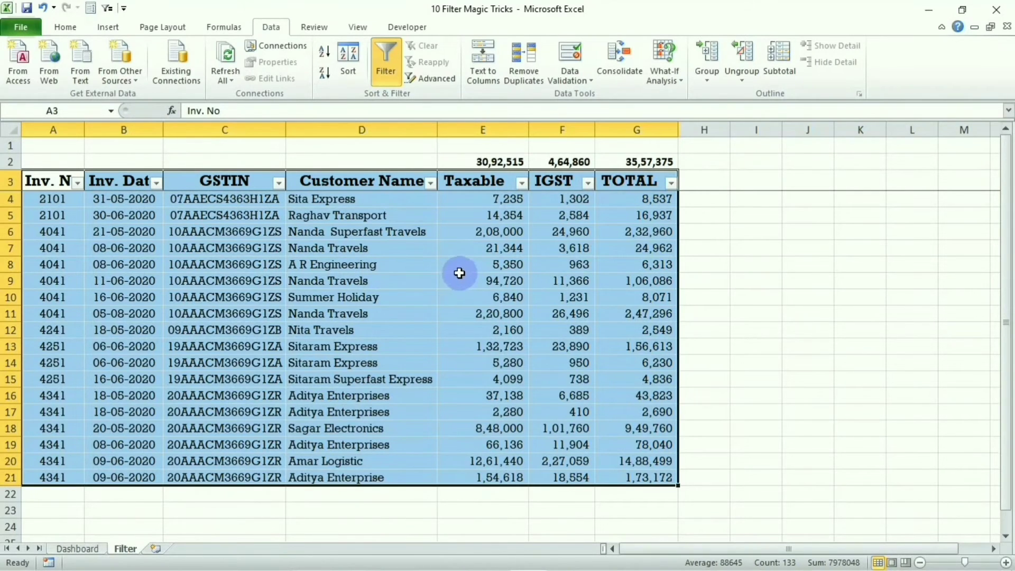
left_click(59, 184)
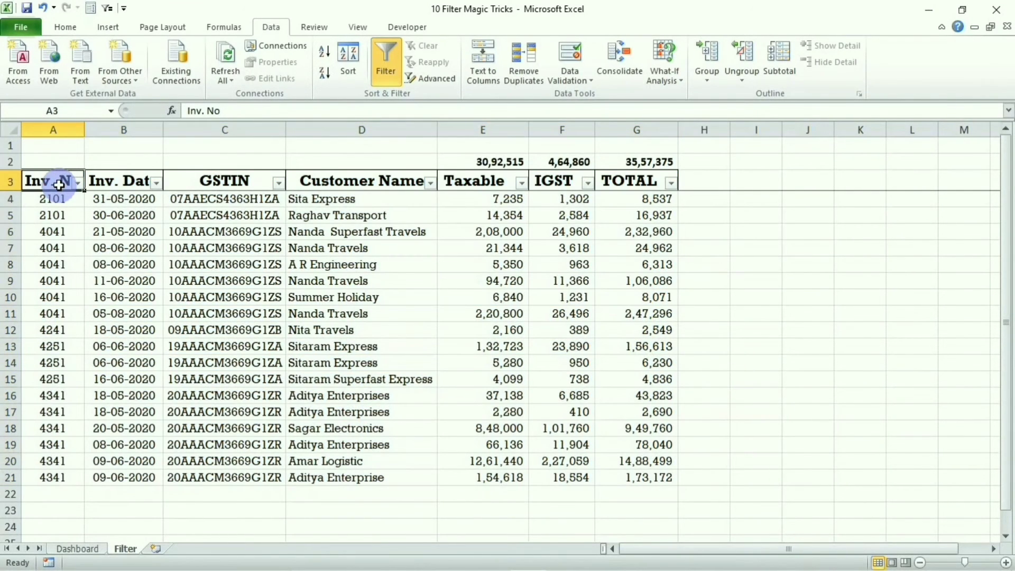
key("ctrl+shift+Right")
key("ctrl+shift+Down")
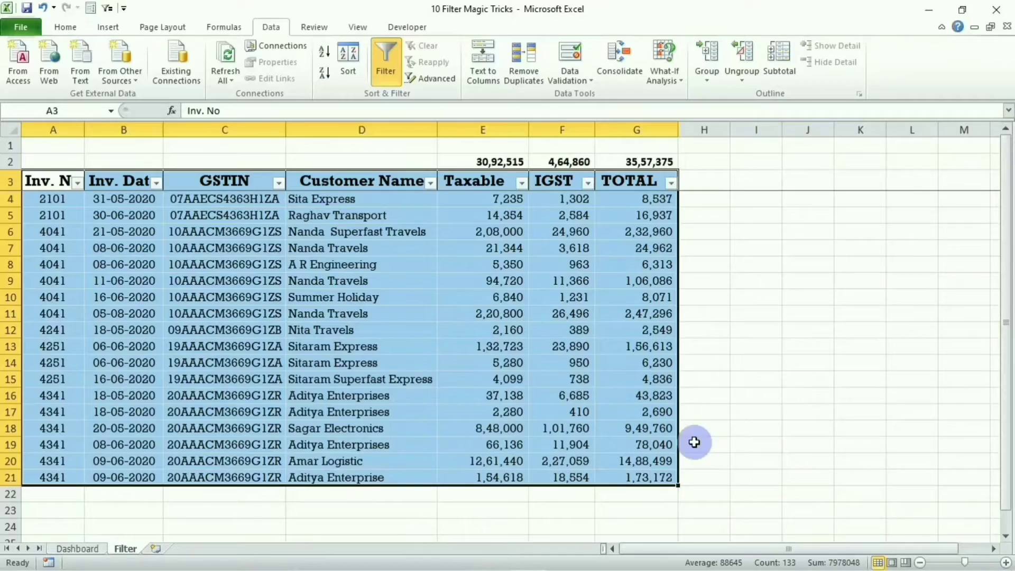
left_click(746, 418)
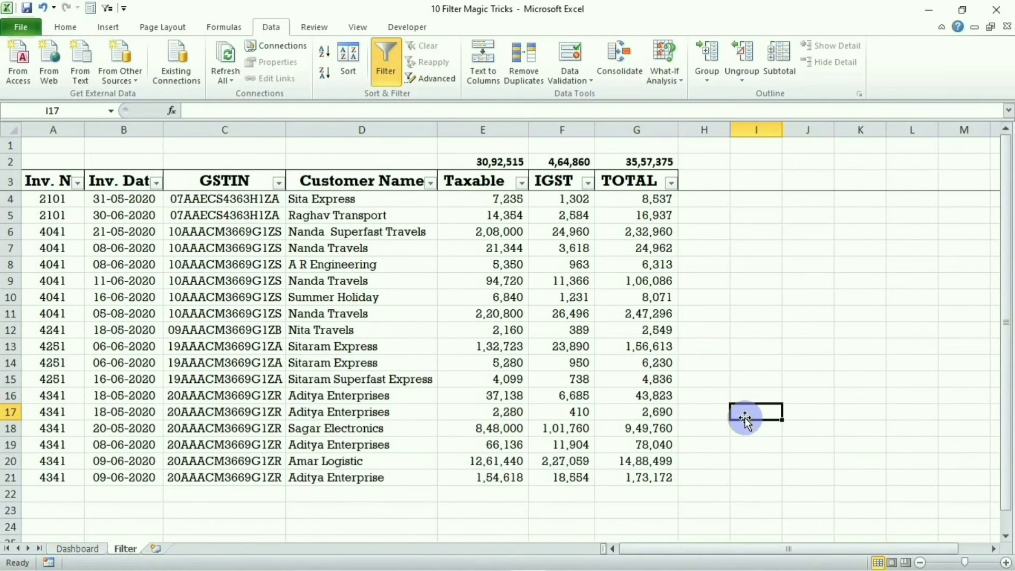
Step: Open the filter list from the Customer Name header, look over its options, and close it without filtering
key("Left")
key("Left")
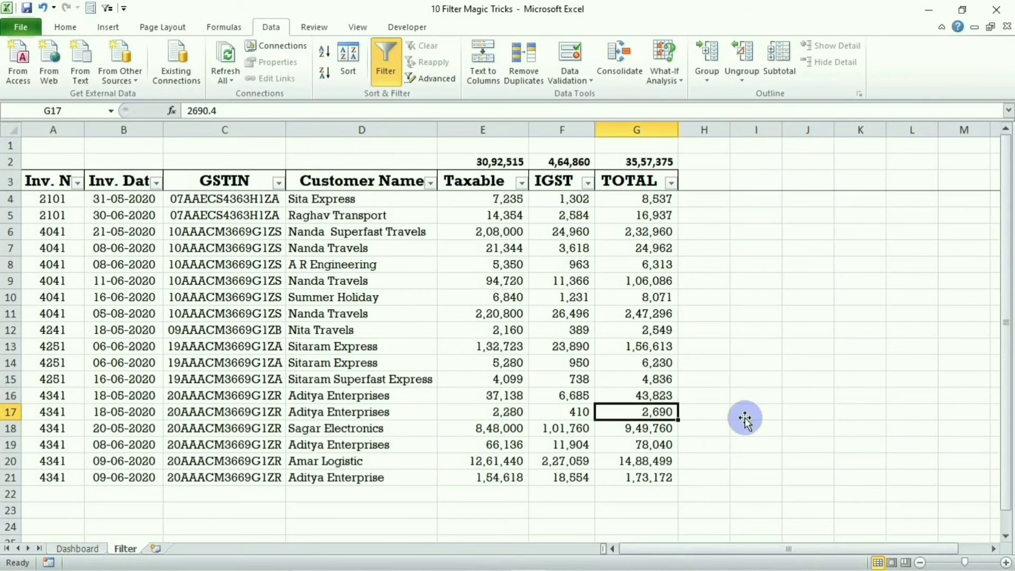
left_click(399, 189)
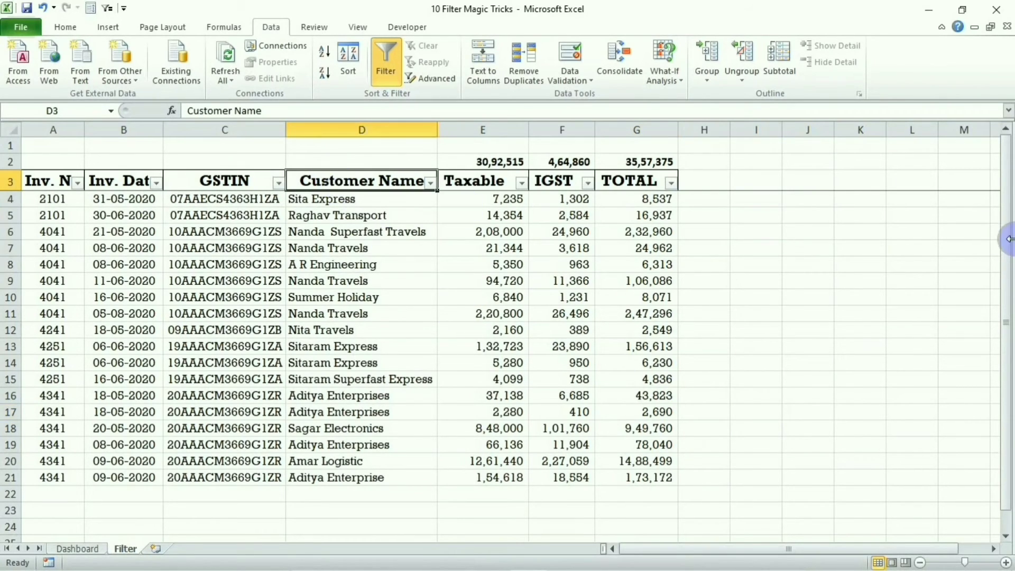
key("alt+Down")
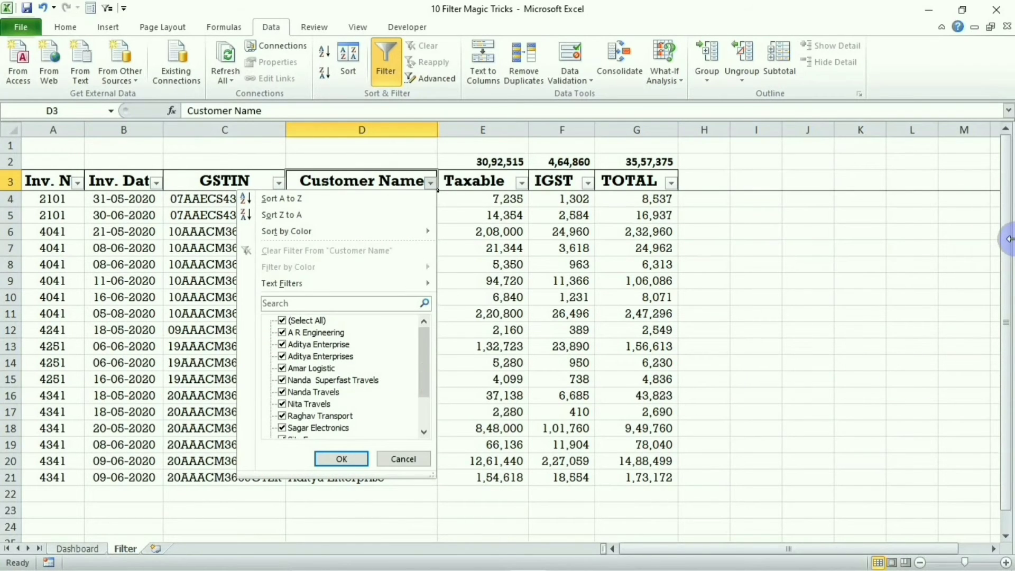
key("Escape")
Step: Return to the Customer Name header from within its column, reopen its filter list, and deselect all customers
left_click(329, 348)
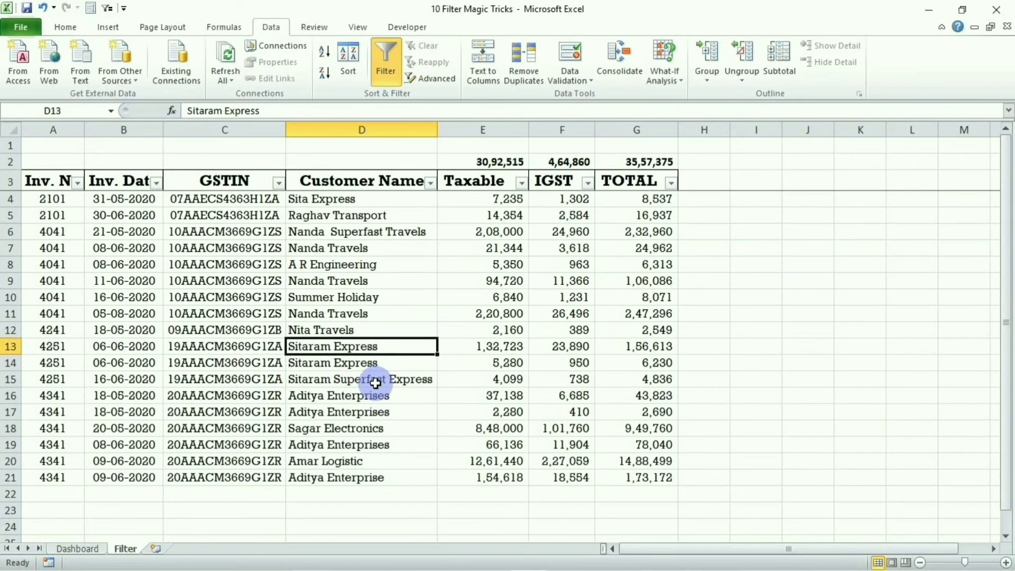
key("ctrl+Up")
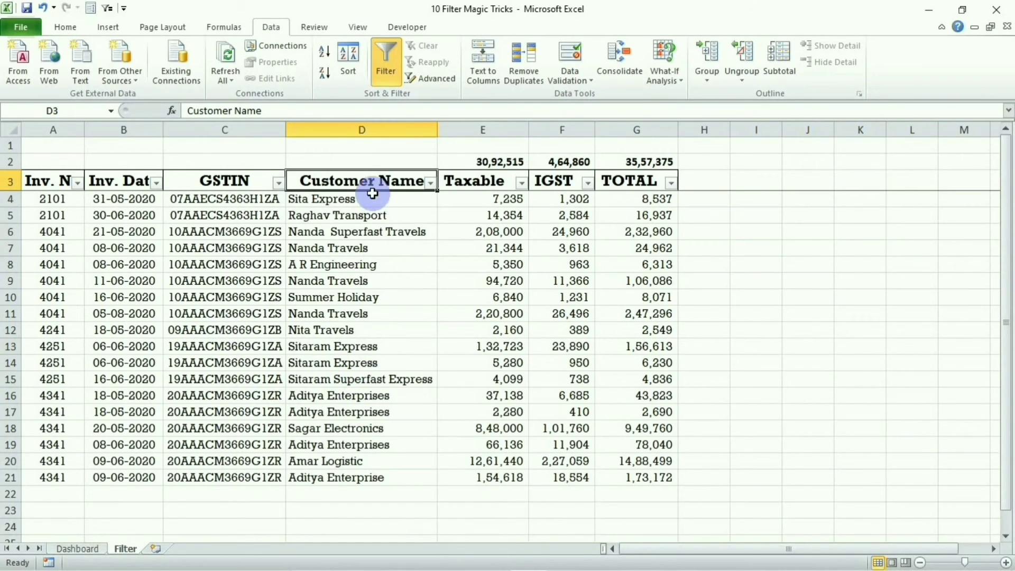
key("alt+Down")
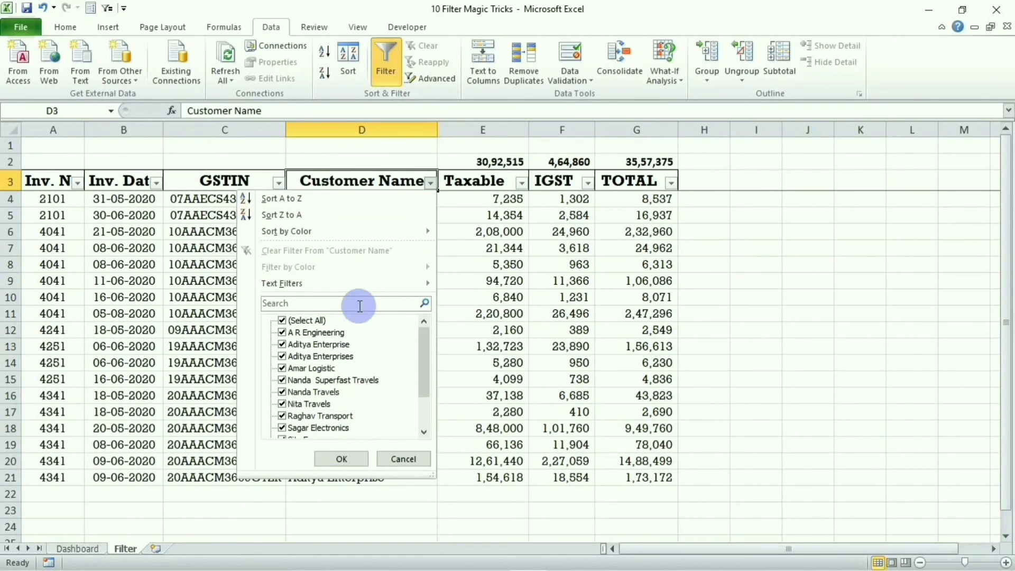
key("e")
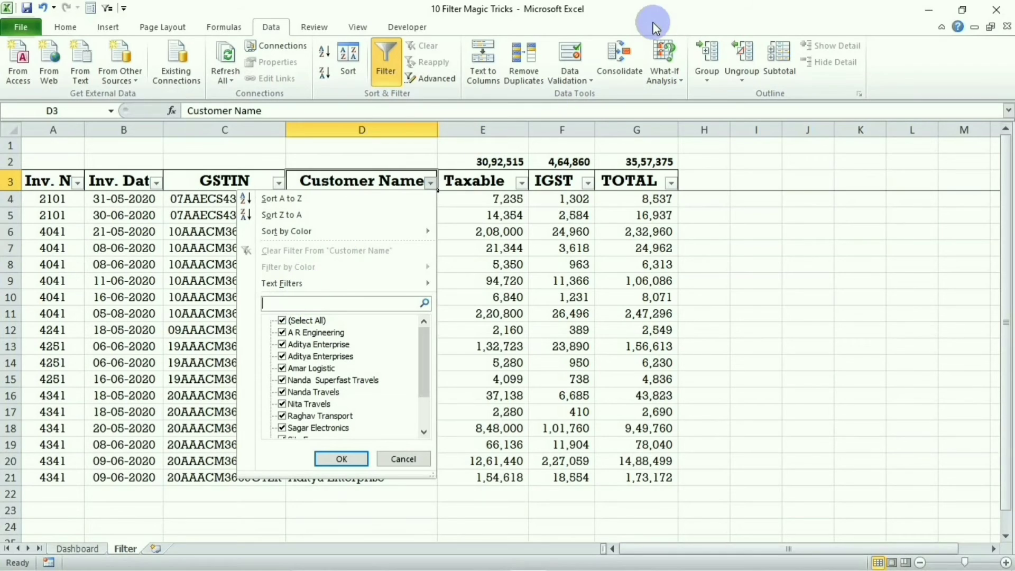
key("Tab")
key("Down")
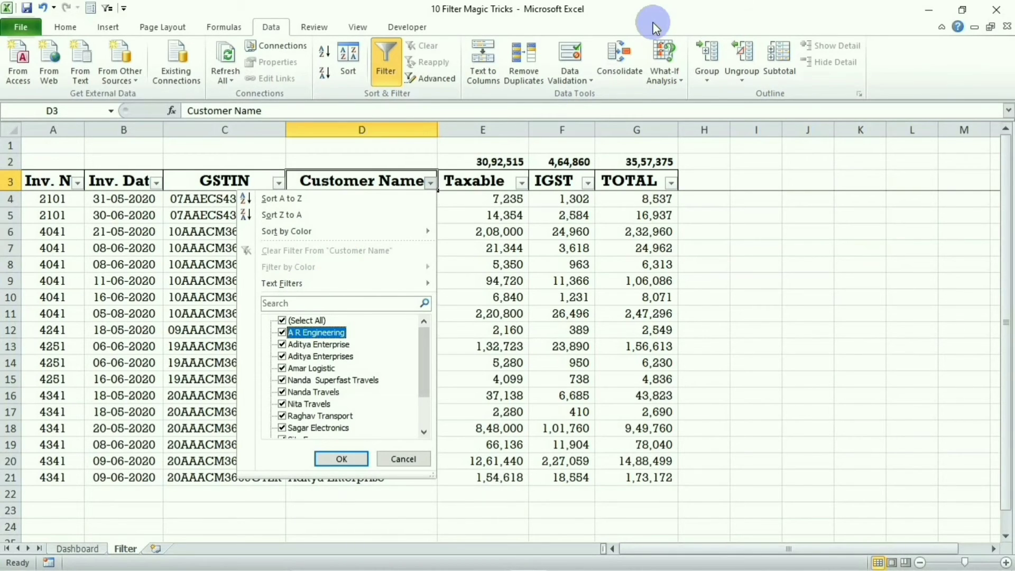
key("Up")
key("Down")
key("Down")
key("Down")
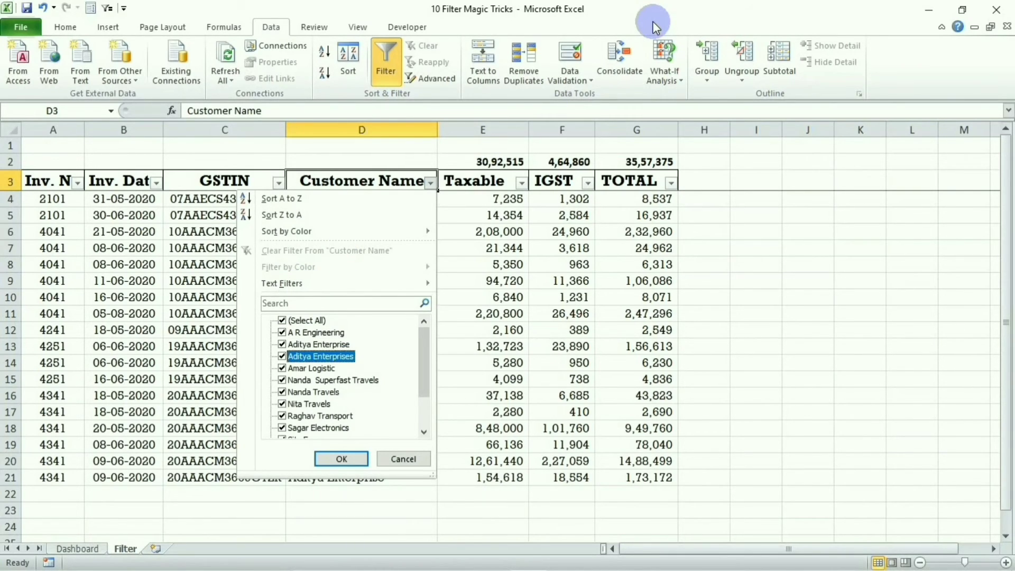
key("Up")
key("Up")
key("Up")
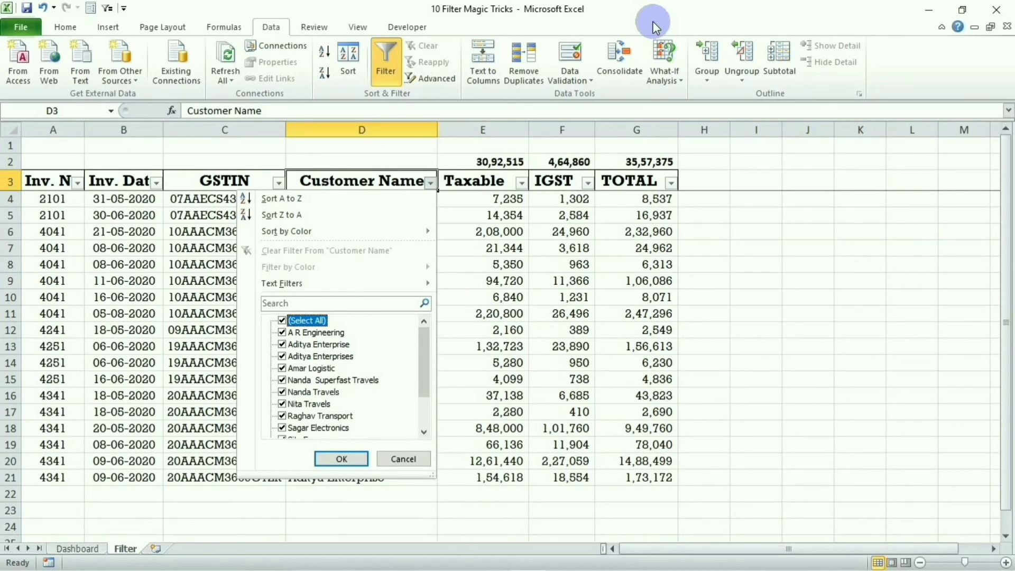
key("space")
Step: Try toggling A R Engineering and Aditya Enterprise on and off in the Customer Name filter list
key("Down")
key("space")
key("Down")
key("space")
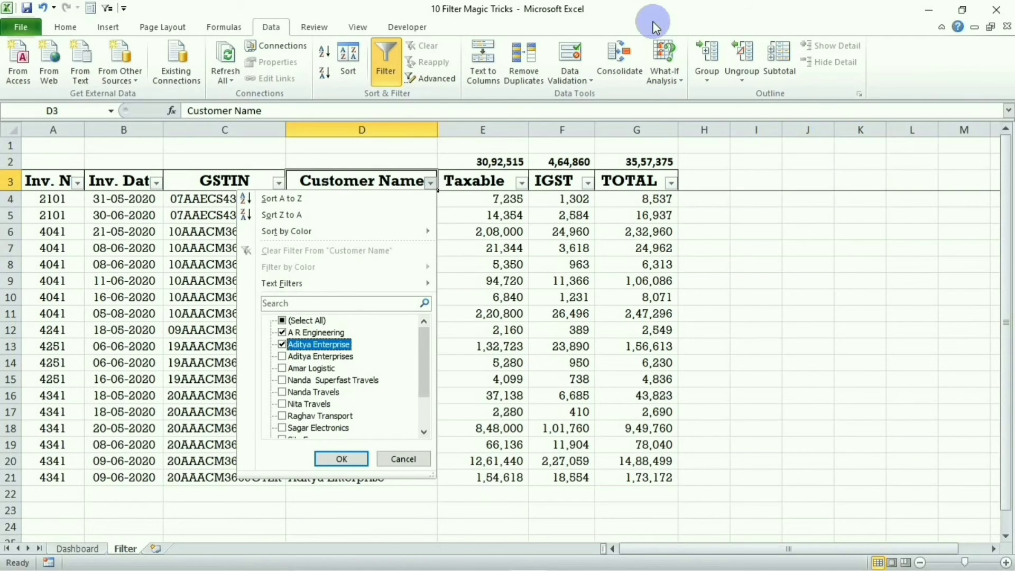
key("Down")
key("Up")
key("space")
key("Up")
key("space")
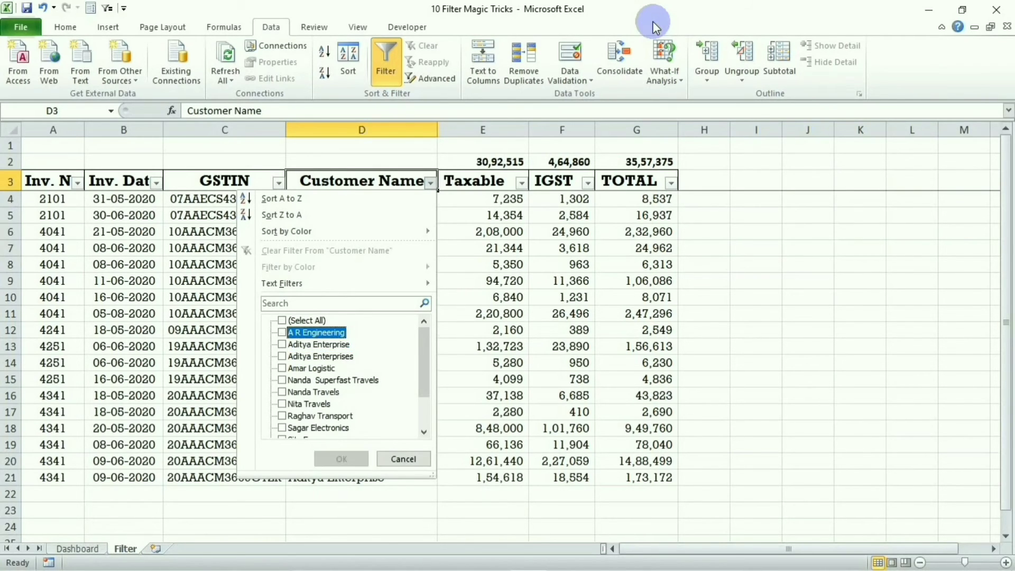
key("space")
key("space")
key("space")
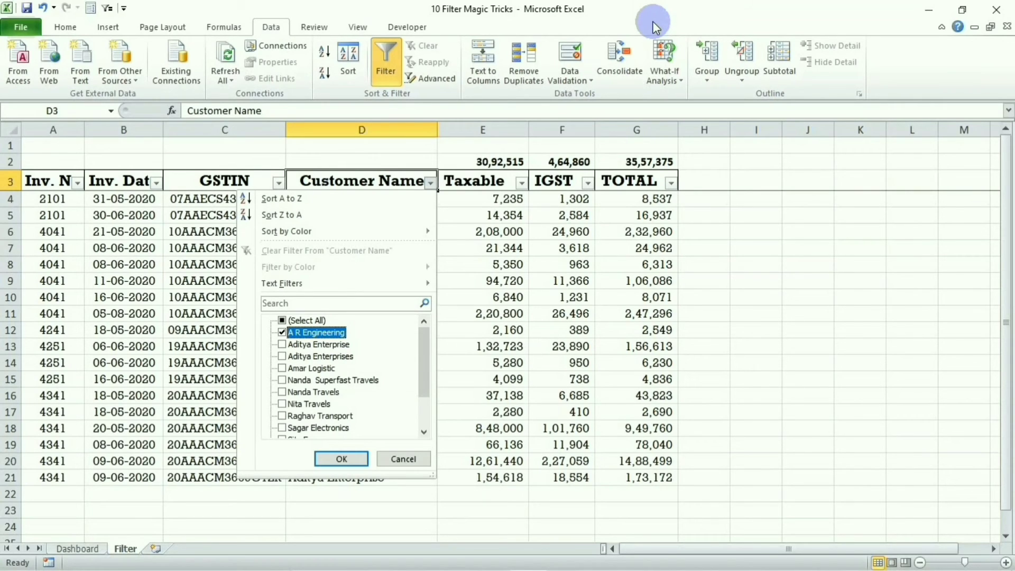
Step: Switch the selection from A R Engineering to Aditya Enterprise, deselect that as well, and return to the Select All entry
key("Up")
key("Down")
key("Down")
key("Down")
key("Up")
key("Up")
key("space")
key("Down")
key("space")
key("Down")
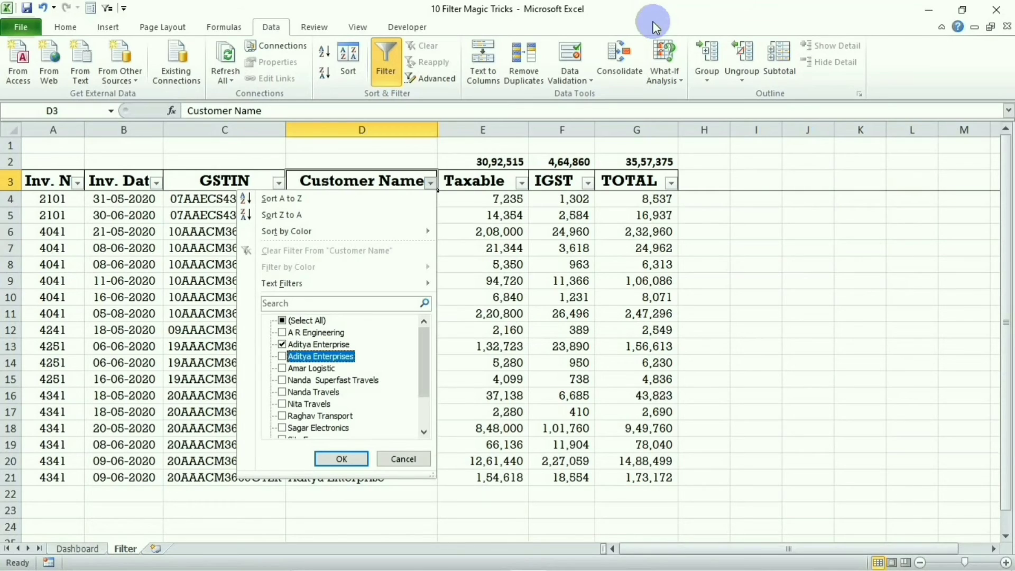
key("Up")
key("space")
key("Up")
key("Up")
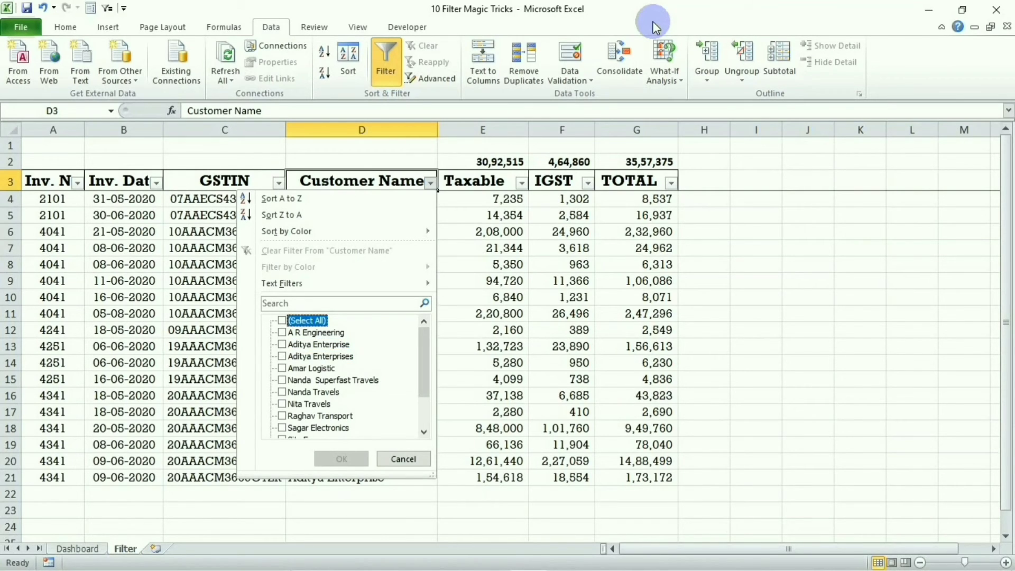
Step: Examine both ends of the Customer Name filter list by jumping repeatedly between its last and first entries
key("End")
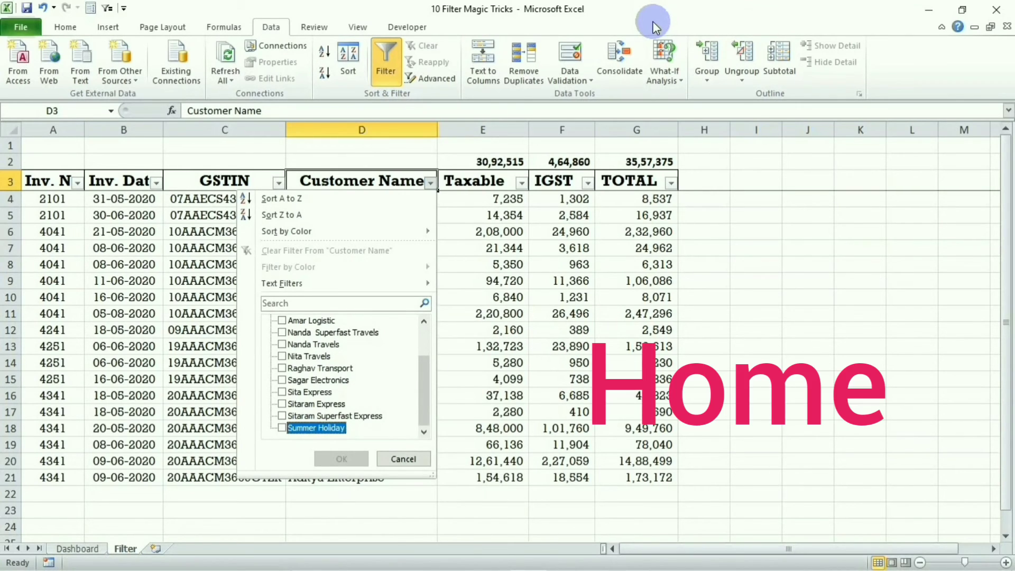
key("Home")
key("End")
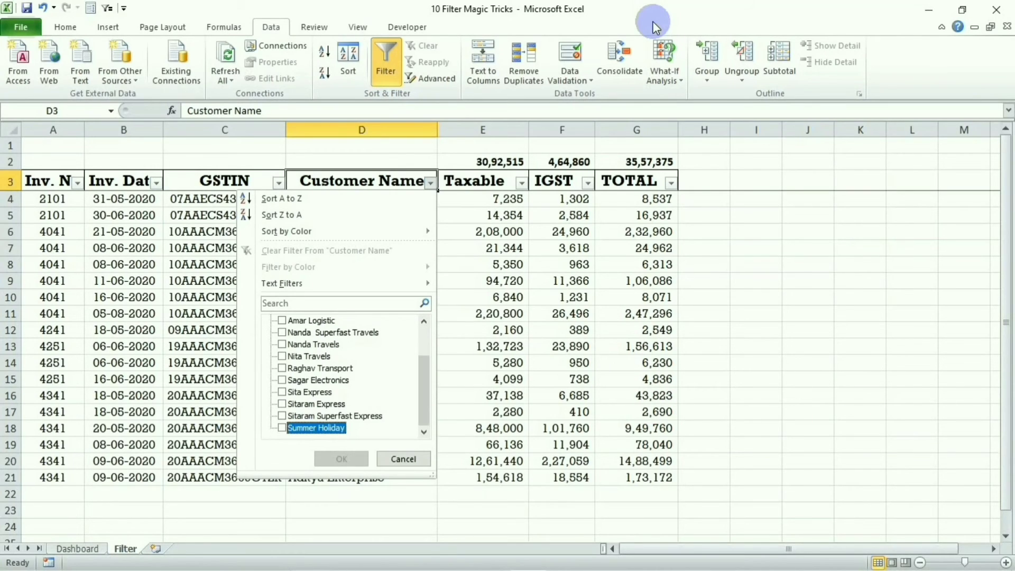
key("Home")
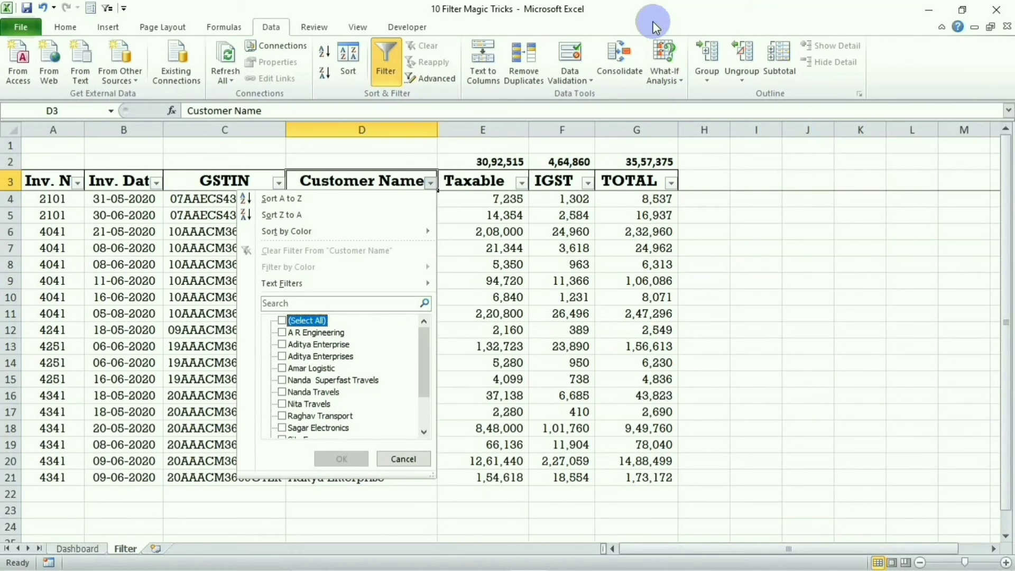
key("End")
key("Home")
key("End")
key("Home")
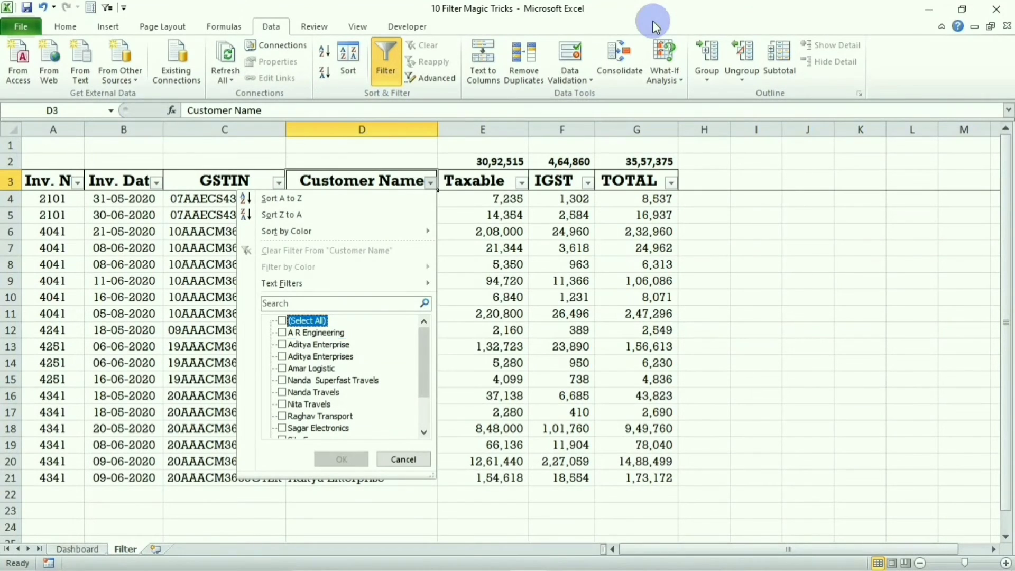
Step: Filter Customer Name to A R Engineering, Aditya Enterprise, Aditya Enterprises and Amar Logistic
key("Down")
key("space")
key("Down")
key("space")
key("Down")
key("space")
key("Down")
key("space")
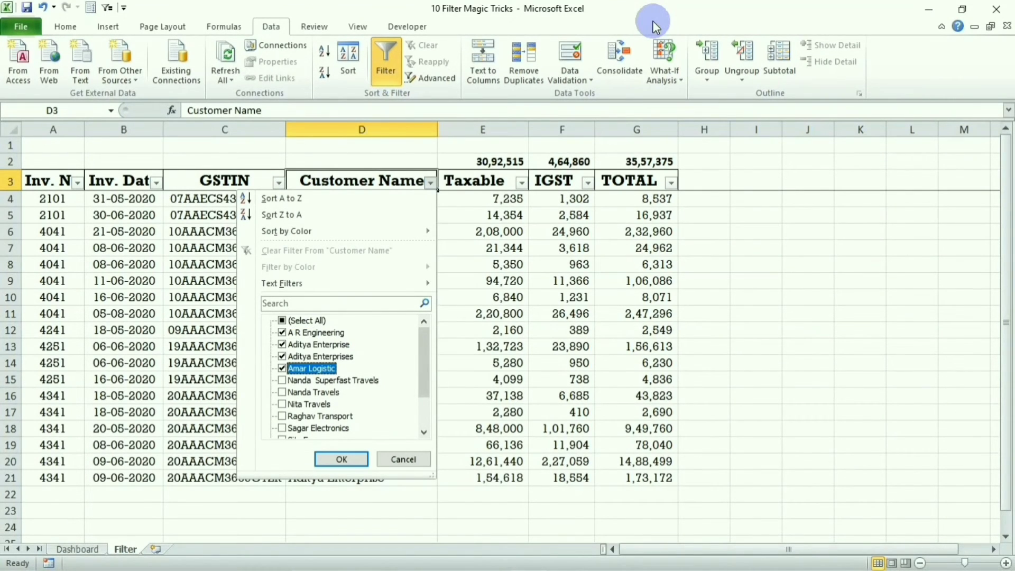
key("Return")
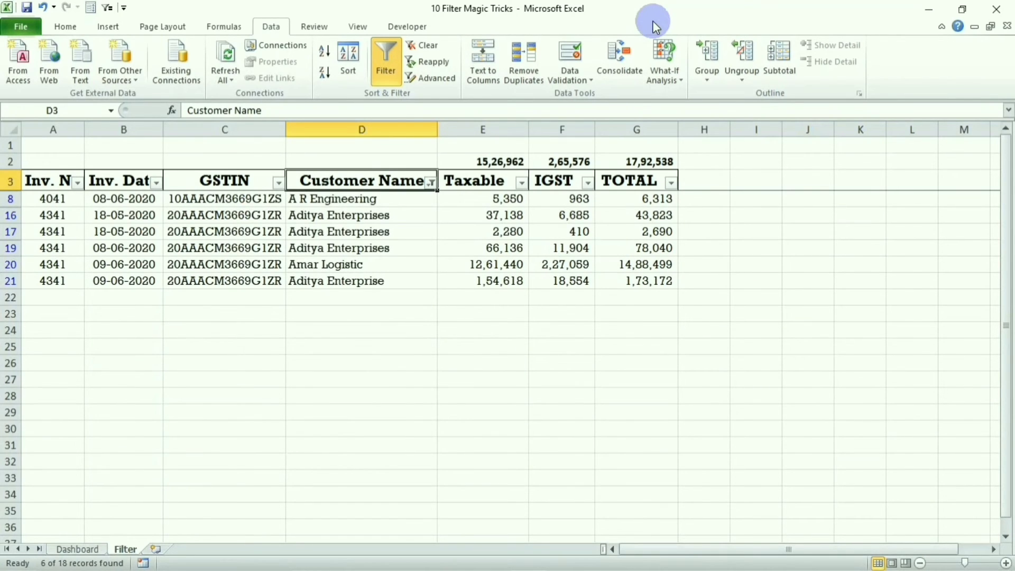
Step: Reopen the Customer Name filter list, go to its Select All entry, and restore all customers
key("alt+Down")
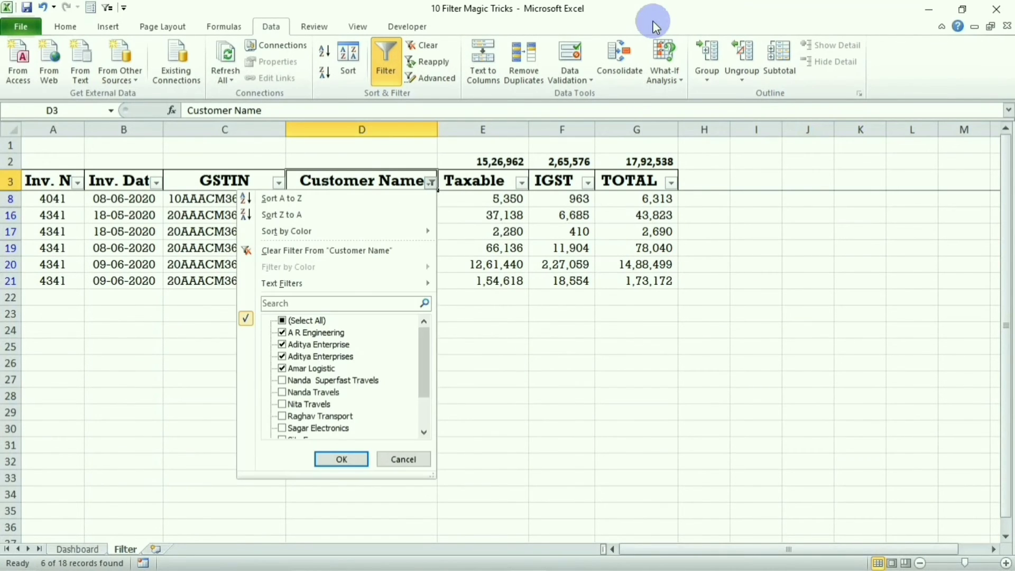
left_click(355, 303)
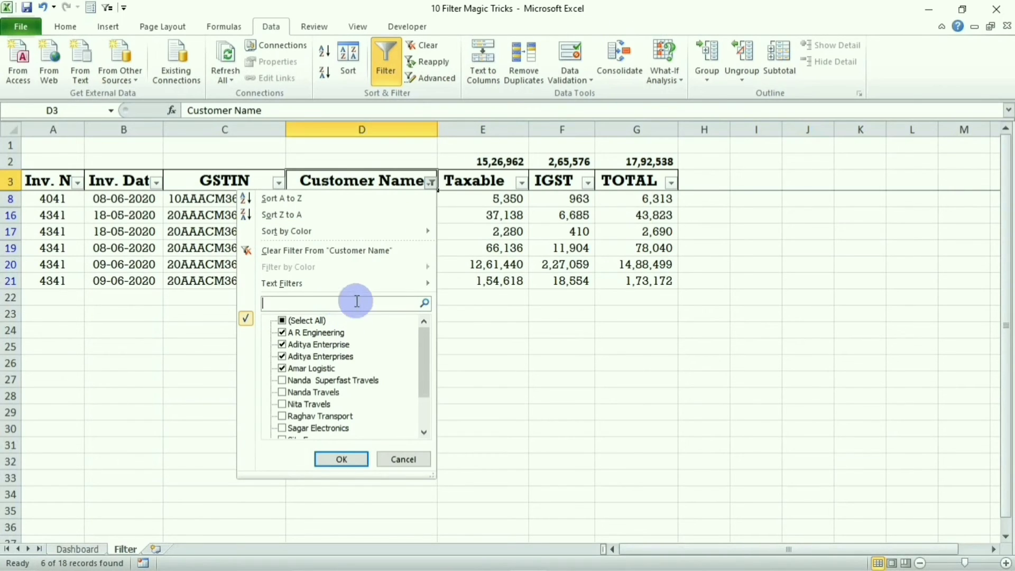
key("Tab")
key("Down")
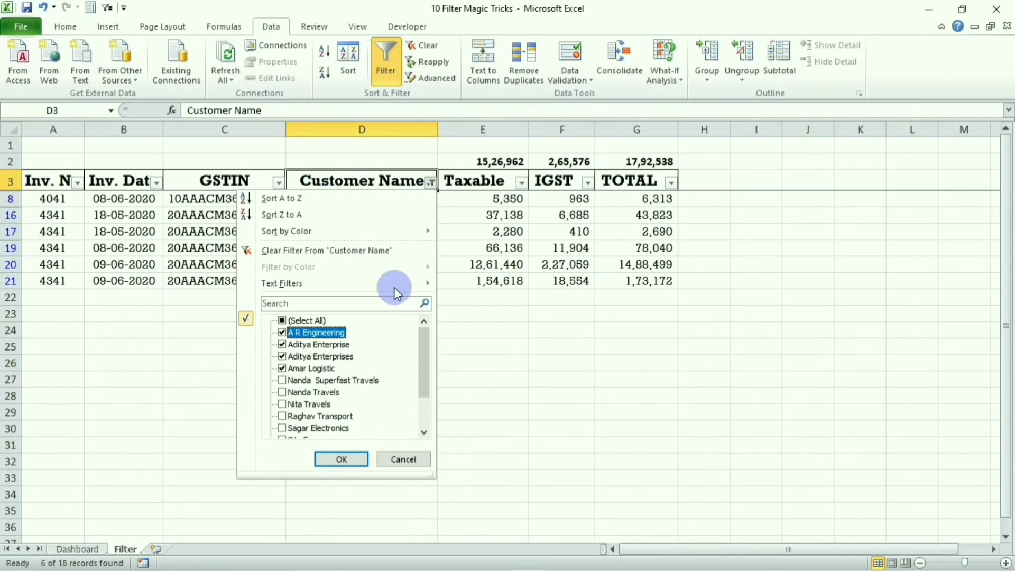
key("End")
key("Home")
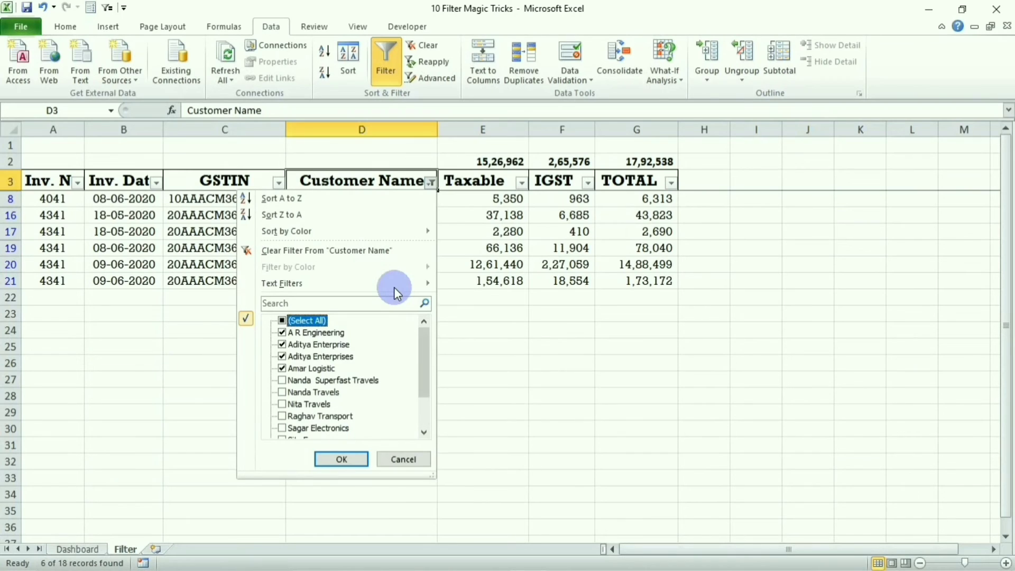
key("End")
key("Home")
key("Return")
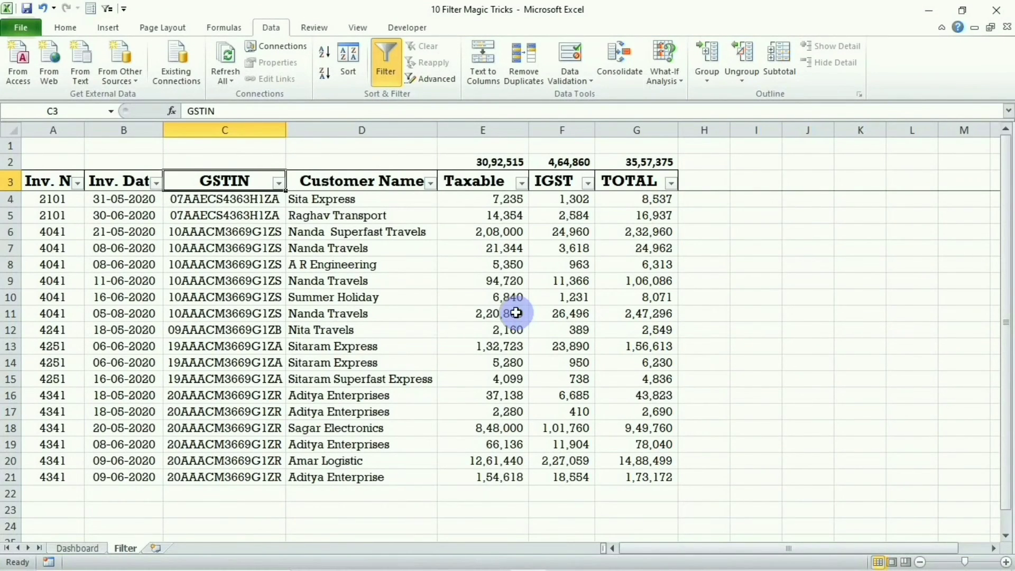
Step: Open the filter list of the GSTIN column and deselect all of its entries
key("alt+Down")
key("Down")
key("Down")
key("Down")
key("Down")
key("Down")
key("Down")
key("Down")
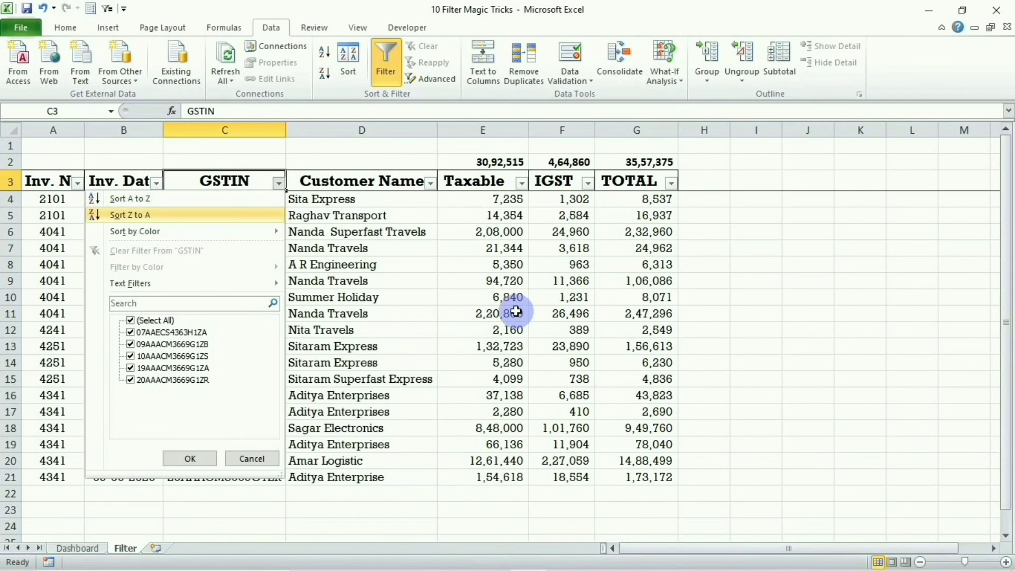
key("Up")
key("space")
Step: Select the GSTIN entries beginning with 07, 09 and 10, and apply the filter
key("Down")
key("space")
key("Down")
key("space")
key("Down")
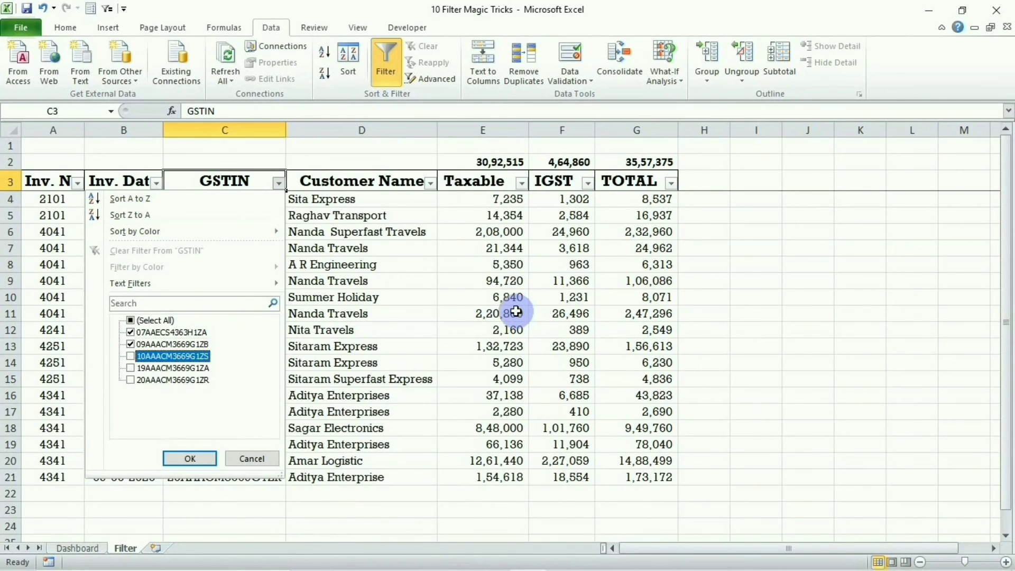
key("Return")
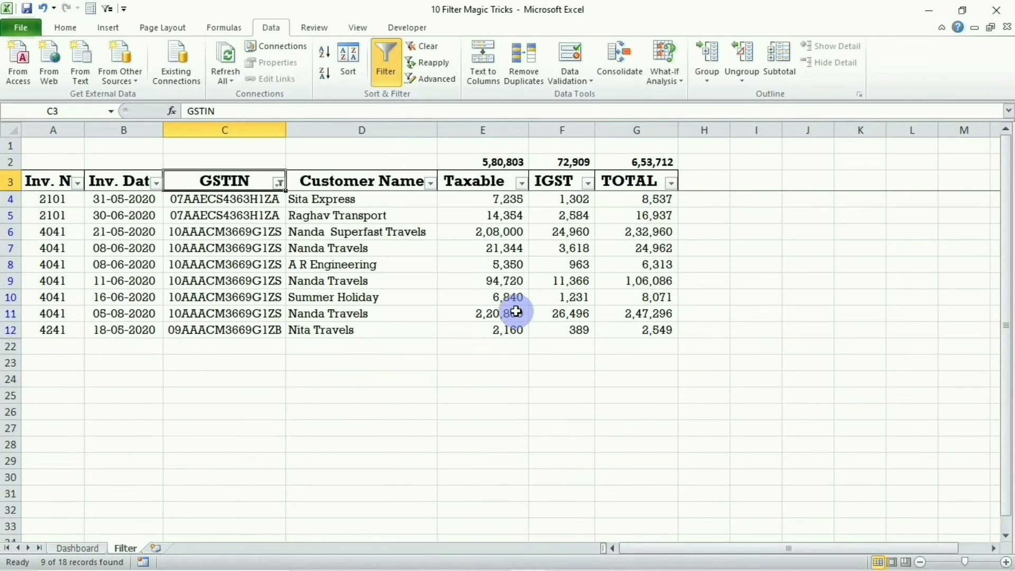
Step: Clear the filter from the GSTIN column, reopen its list, and deselect all entries
key("alt+Down")
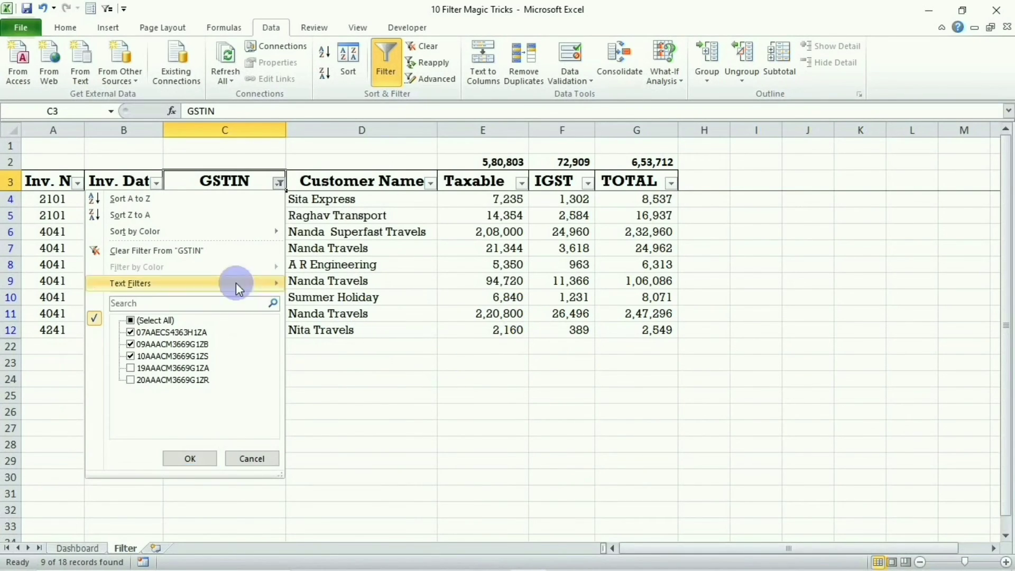
left_click(178, 253)
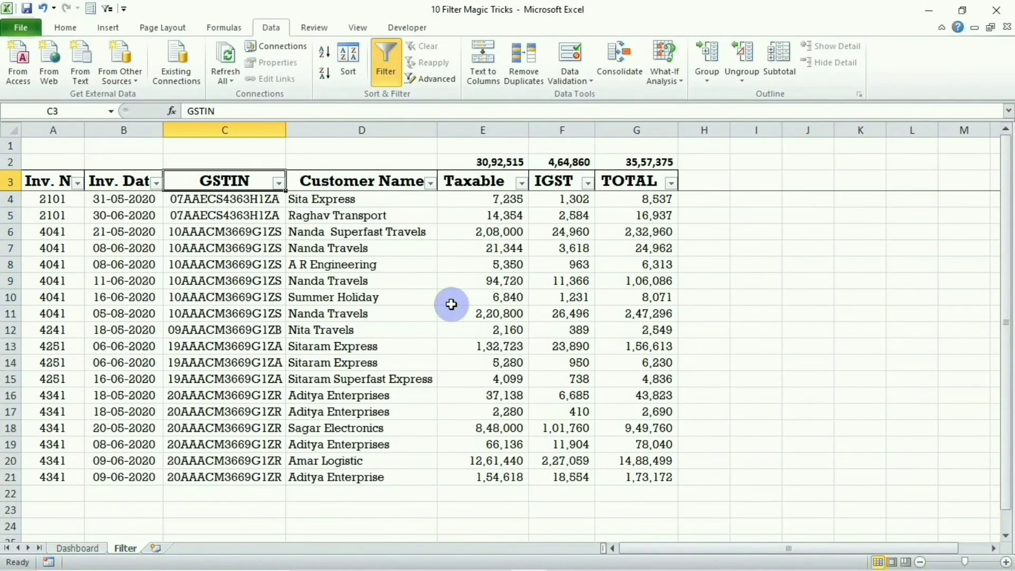
key("alt+Down")
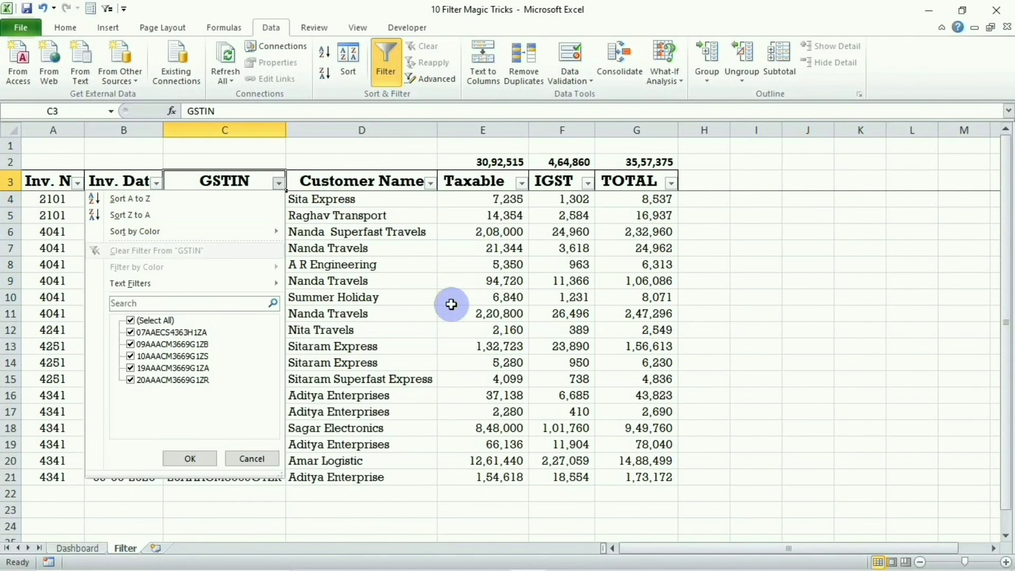
key("Down")
key("space")
Step: Select the GSTIN entries beginning with 07, 09 and 19, and apply the filter
key("Down")
key("space")
key("Down")
key("space")
key("Down")
key("Down")
key("space")
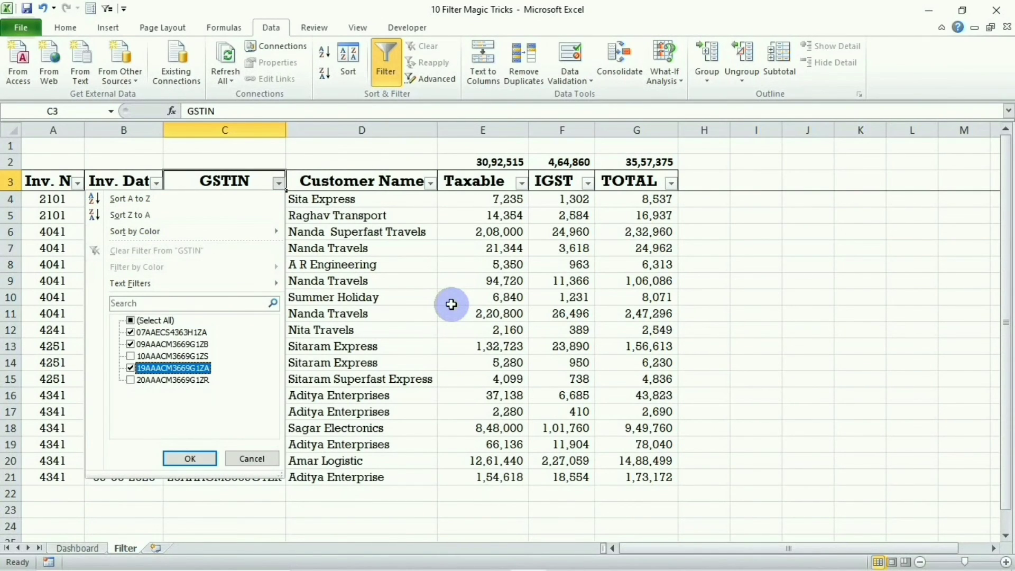
key("Return")
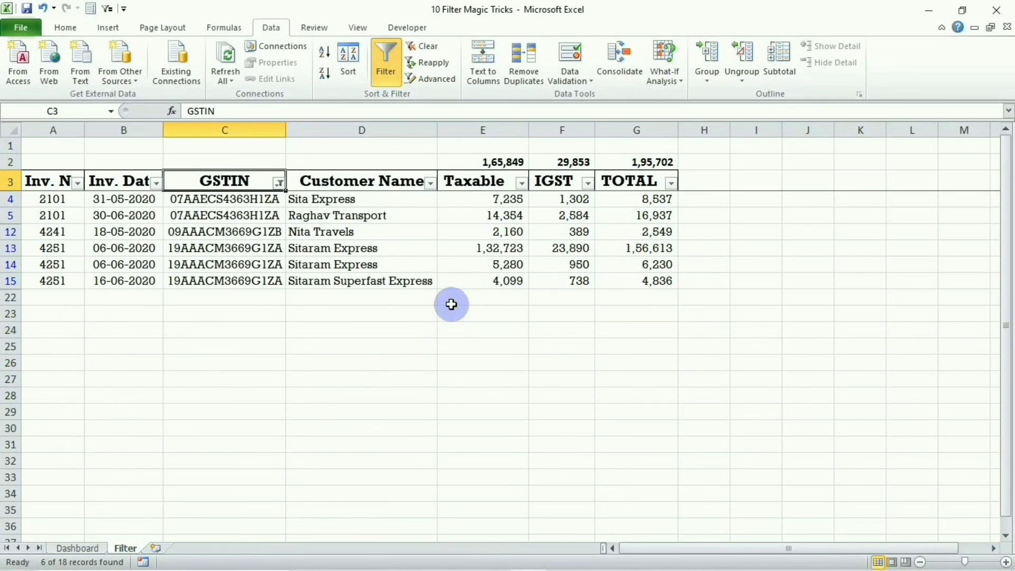
Step: Clear the filter from the GSTIN column, reopen its filter list, and deselect every entry
key("alt+Down")
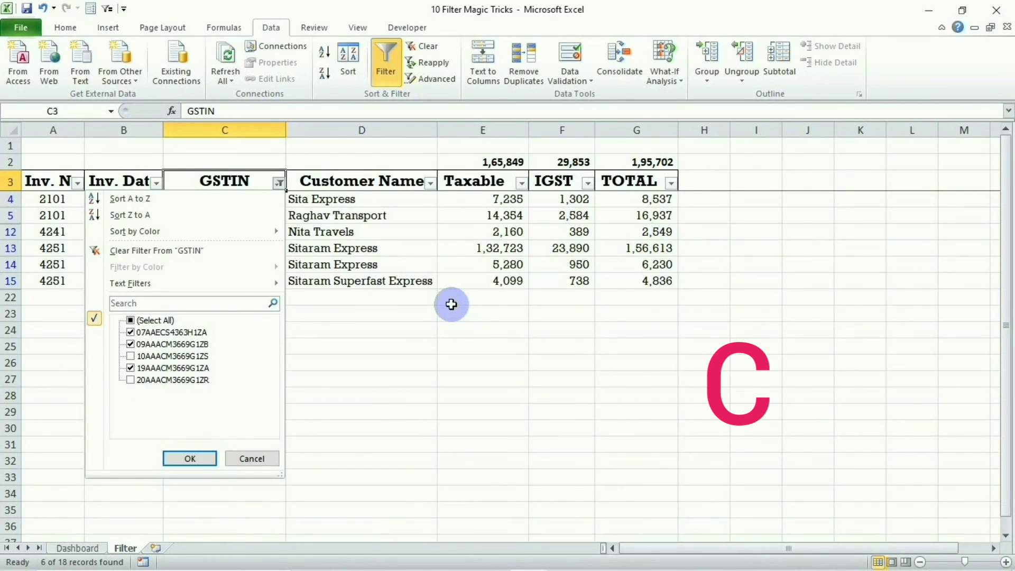
key("c")
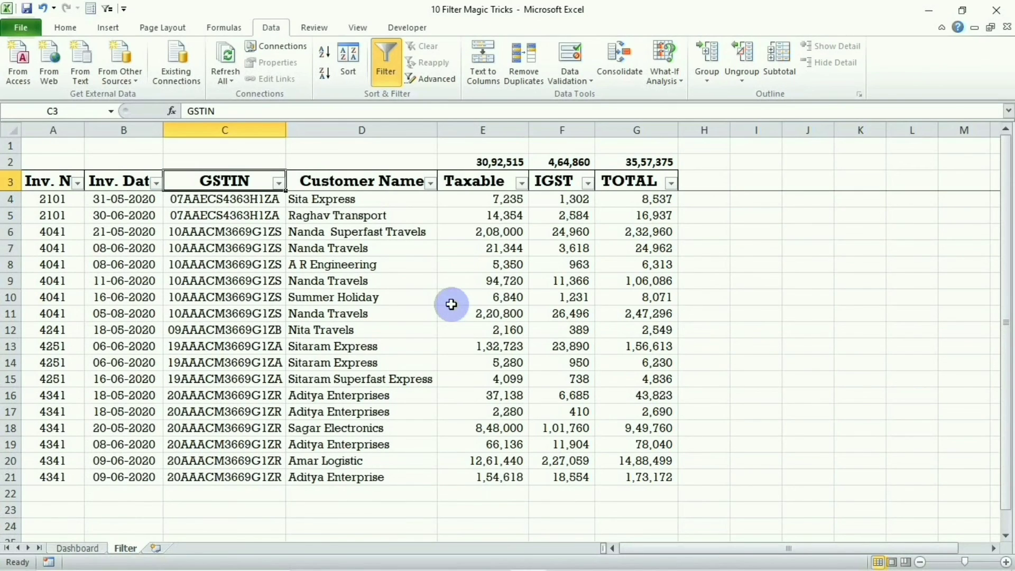
key("alt+Down")
key("Tab")
key("Tab")
key("Tab")
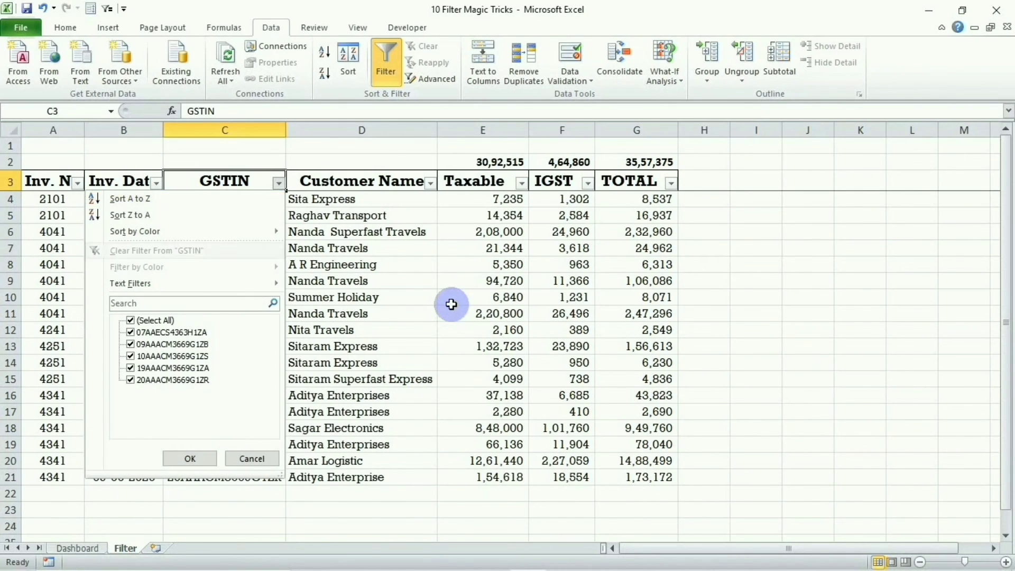
key("space")
Step: Filter the GSTIN column to the entries beginning with 07, 09 and 10
key("Down")
key("space")
key("Down")
key("space")
key("Down")
key("space")
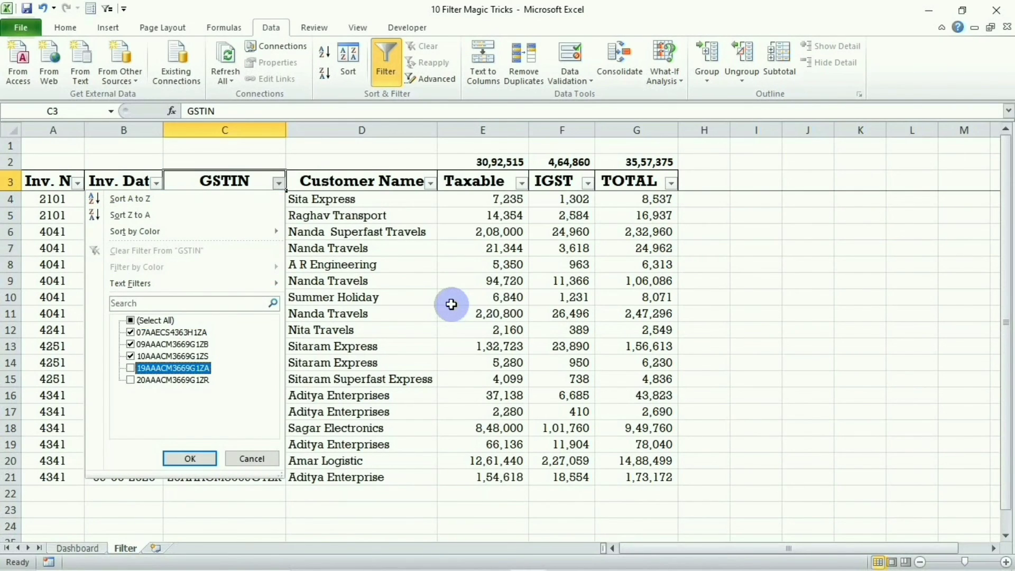
key("Return")
key("Right")
key("alt+Down")
key("Down")
key("Down")
key("Down")
key("Down")
key("Down")
key("Down")
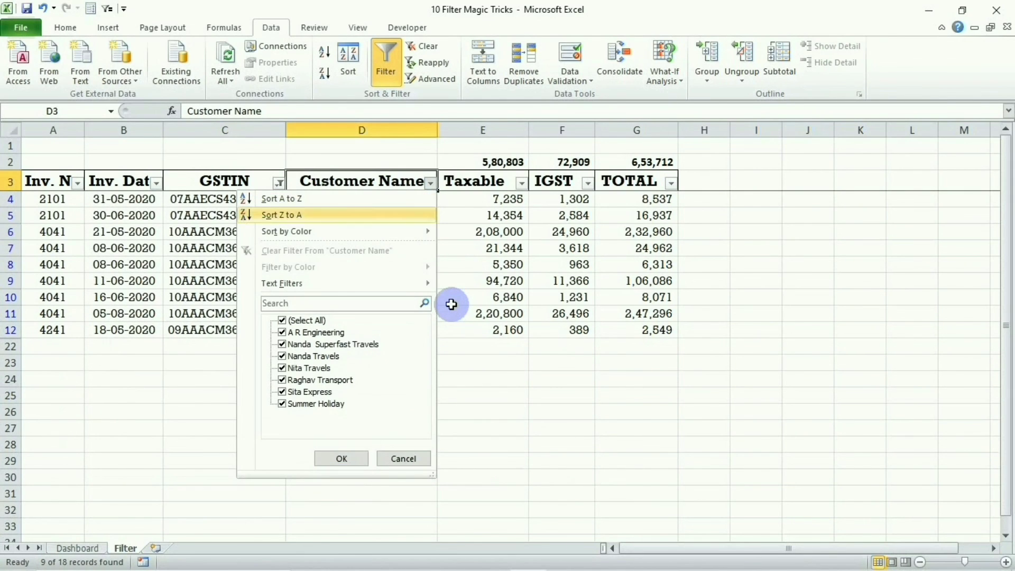
key("Escape")
Step: Filter the Taxable column to only the values 2,160, 5,350 and 6,840
key("Right")
key("alt+Down")
key("Down")
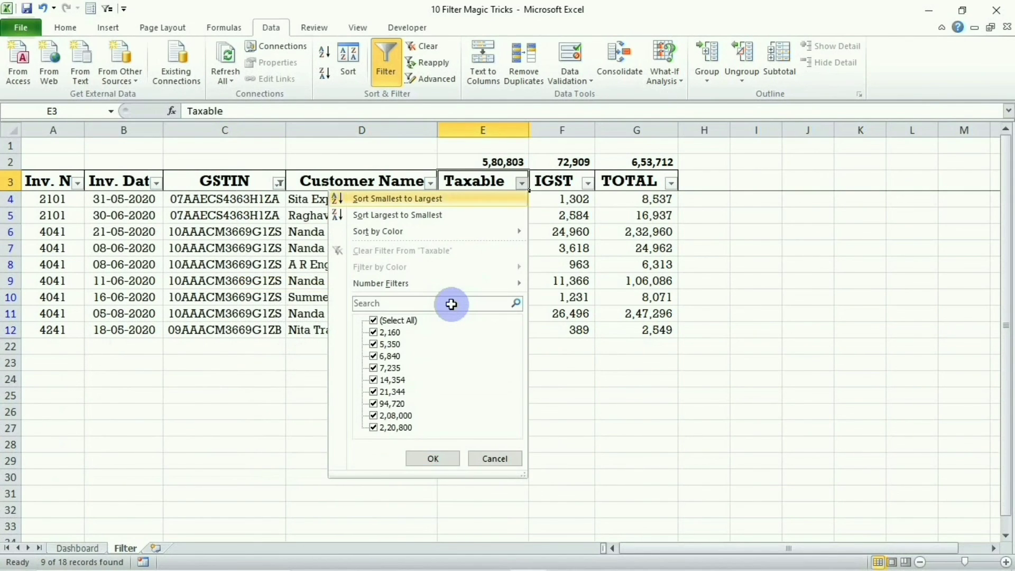
key("Up")
key("Tab")
key("Tab")
key("space")
key("Down")
key("space")
key("Down")
key("space")
key("Down")
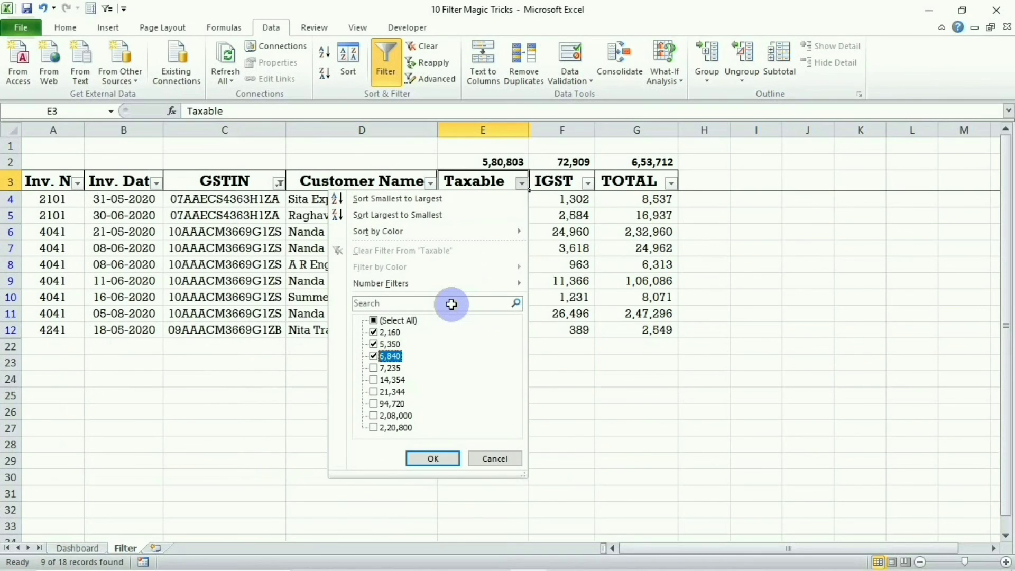
key("Return")
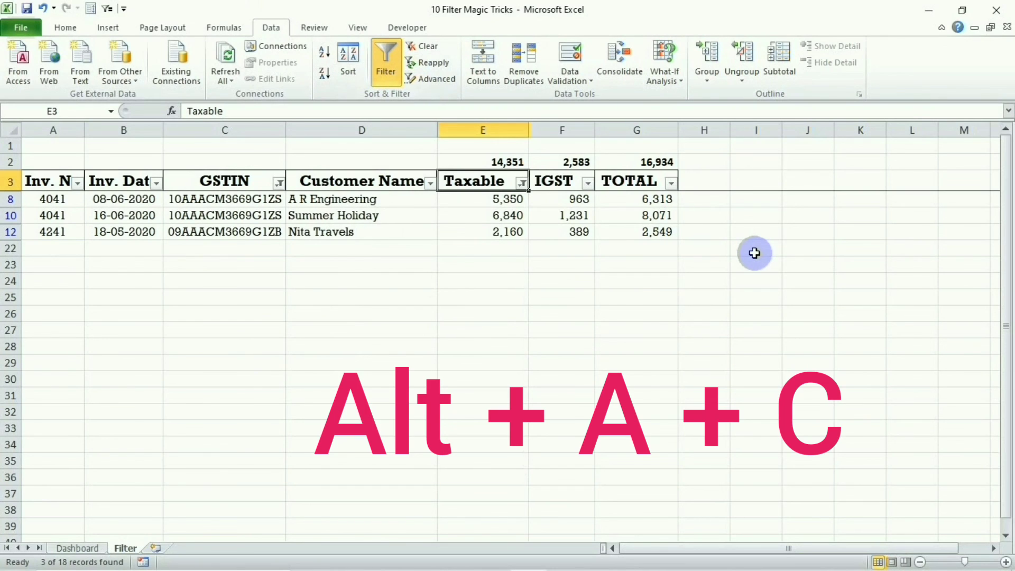
Step: Clear all active filters from the invoice table at once
key("alt")
key("a")
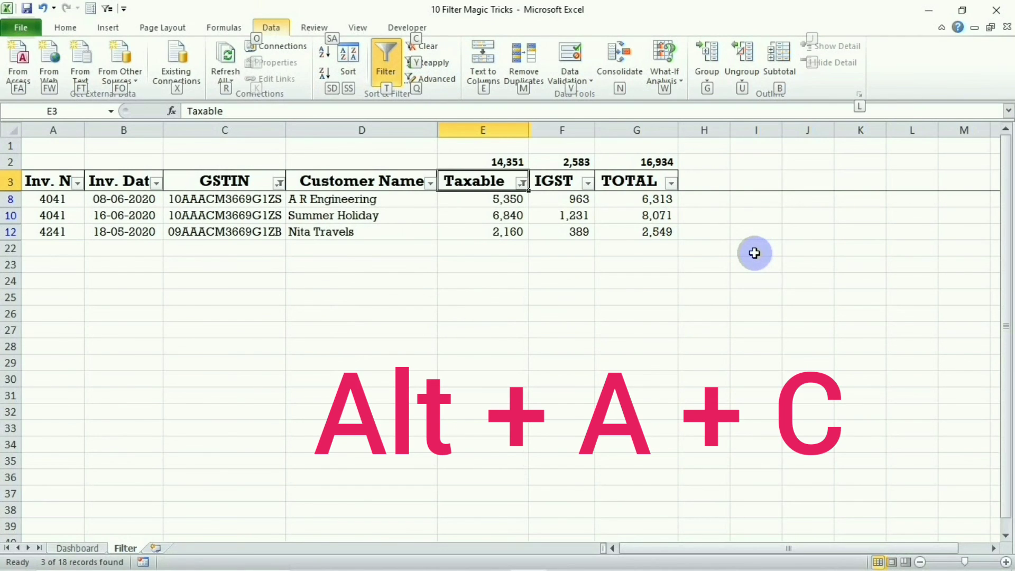
key("c")
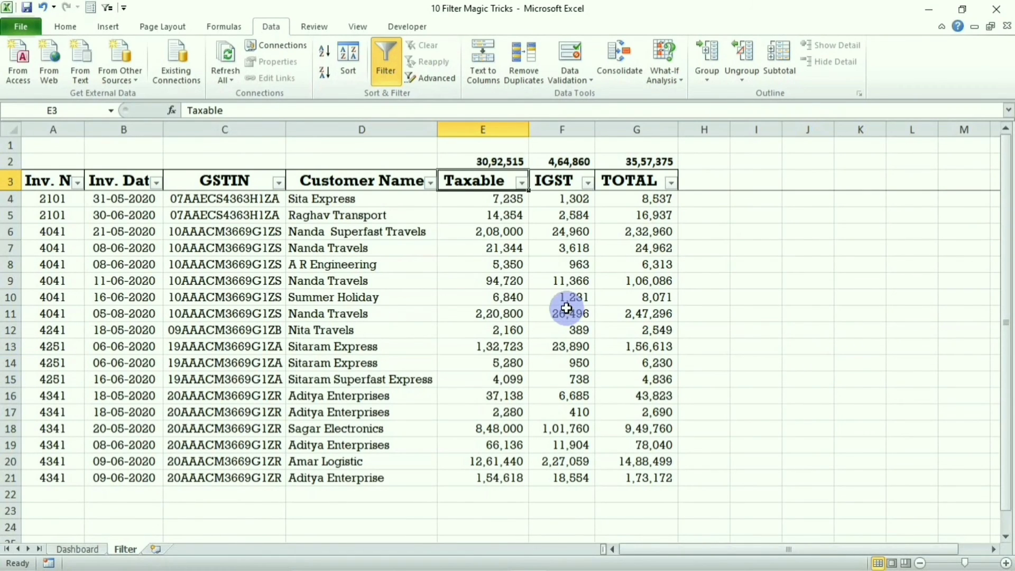
Step: Open the filter list of the GSTIN column again and deselect all of its entries
key("Left")
key("Left")
key("alt+Down")
key("Down")
key("Down")
key("Down")
key("Down")
key("Down")
key("Down")
key("Down")
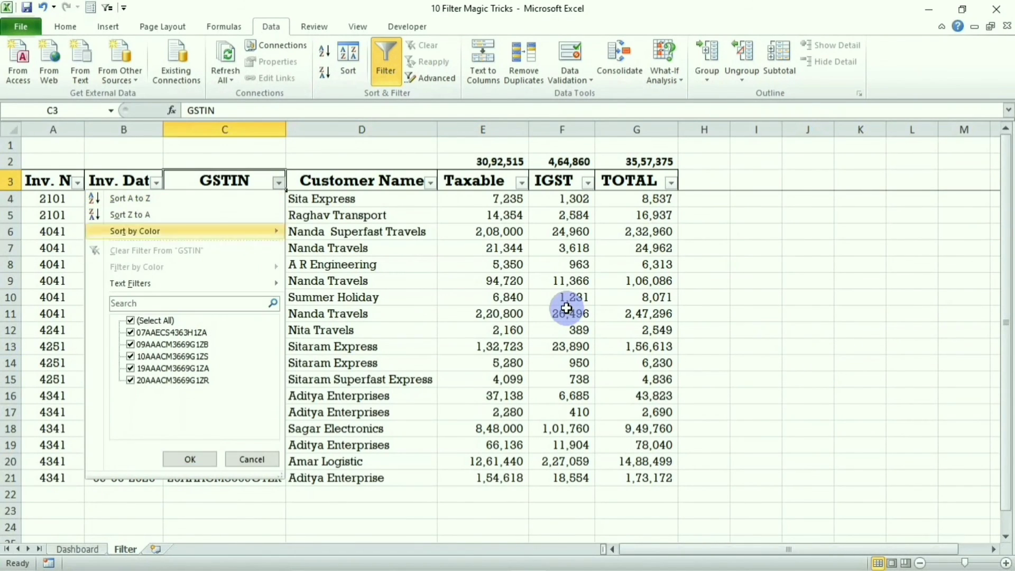
key("Up")
key("Up")
key("space")
Step: Select the GSTIN entries beginning with 09 and 10, and apply the filter
key("Down")
key("Down")
key("space")
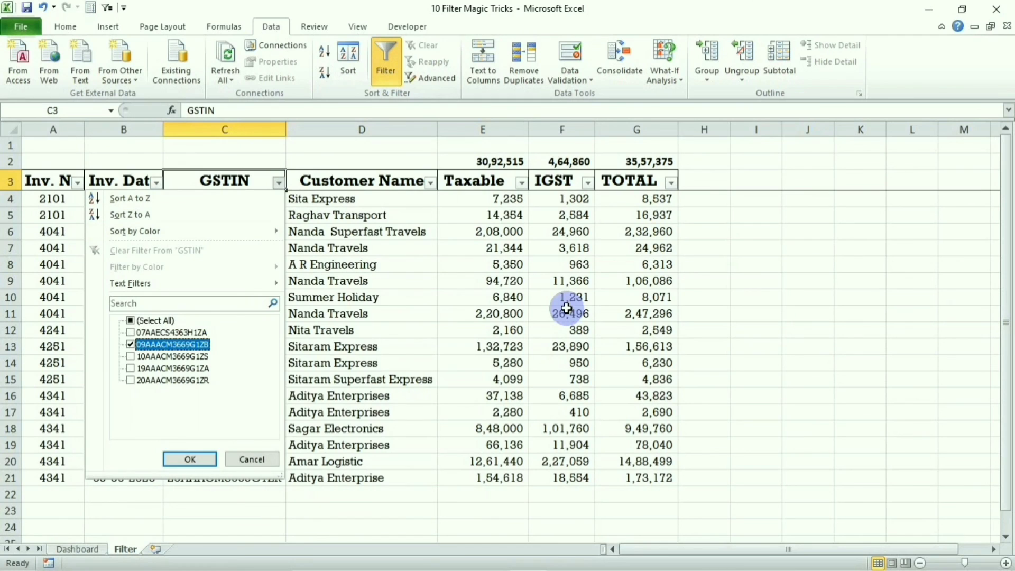
key("Down")
key("space")
key("Return")
Step: Filter the Taxable column to only the values 2,160 and 5,350
key("Right")
key("Right")
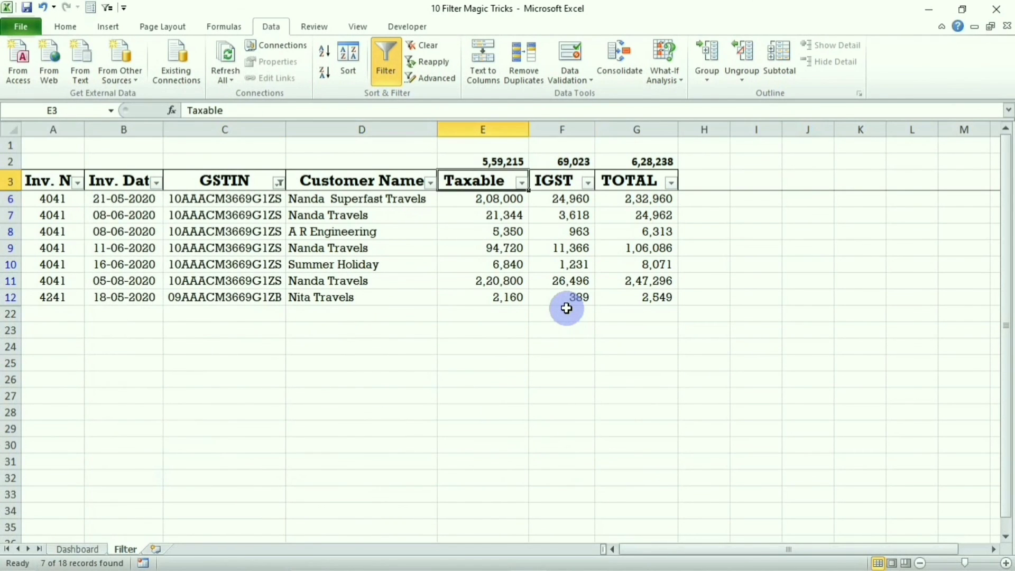
key("alt+Down")
key("Down")
key("Down")
key("Down")
key("Down")
key("Down")
key("space")
key("Down")
key("space")
key("Down")
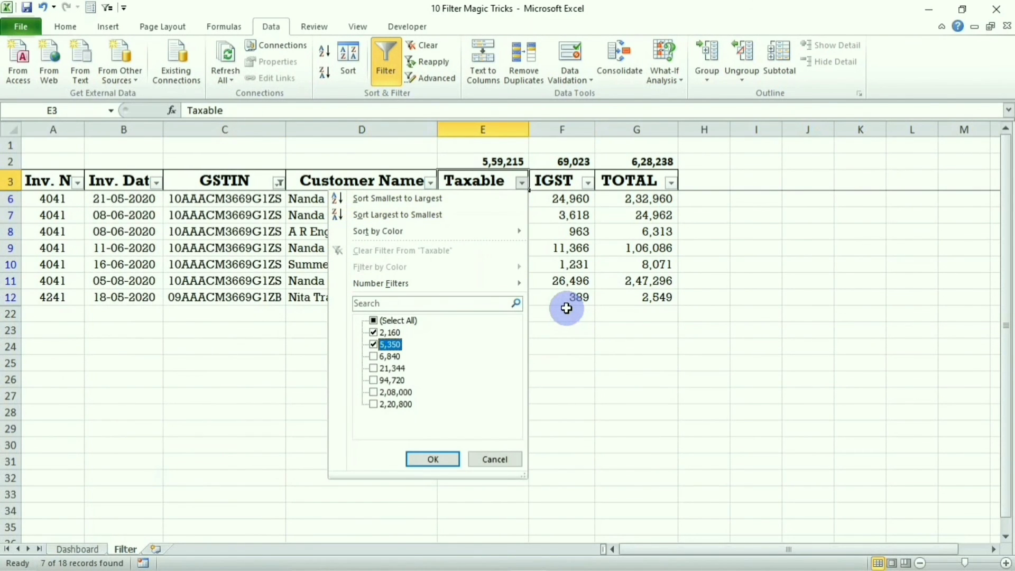
key("space")
key("Return")
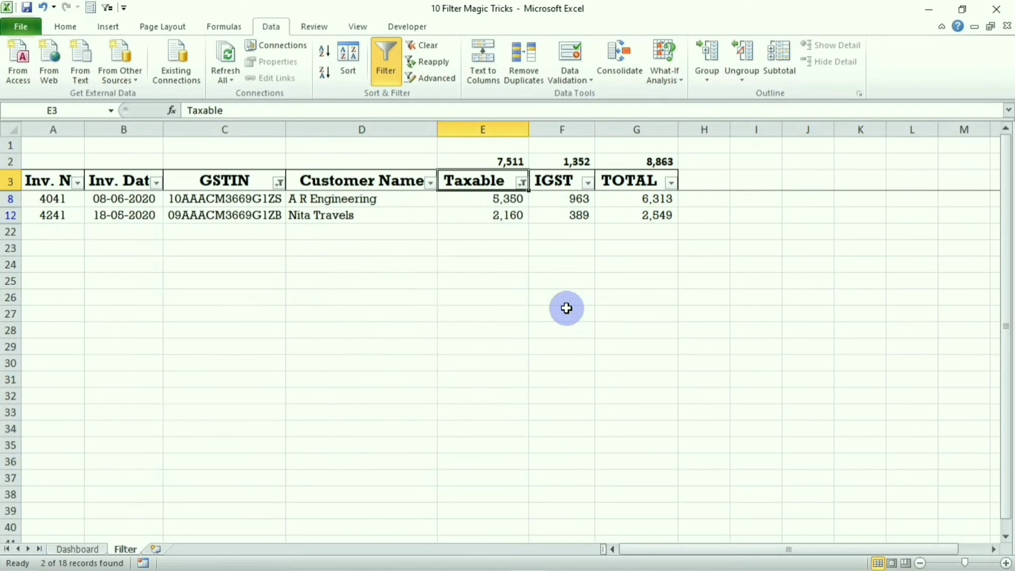
Step: Clear the filter from the Taxable column alone, and clear the remaining filters from the whole table
key("alt+Down")
key("c")
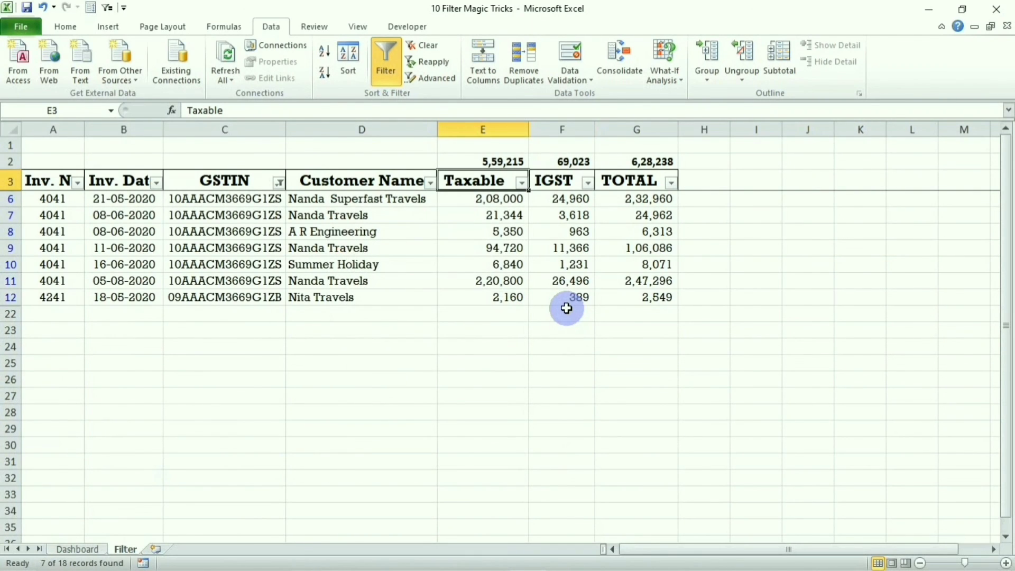
key("alt+a")
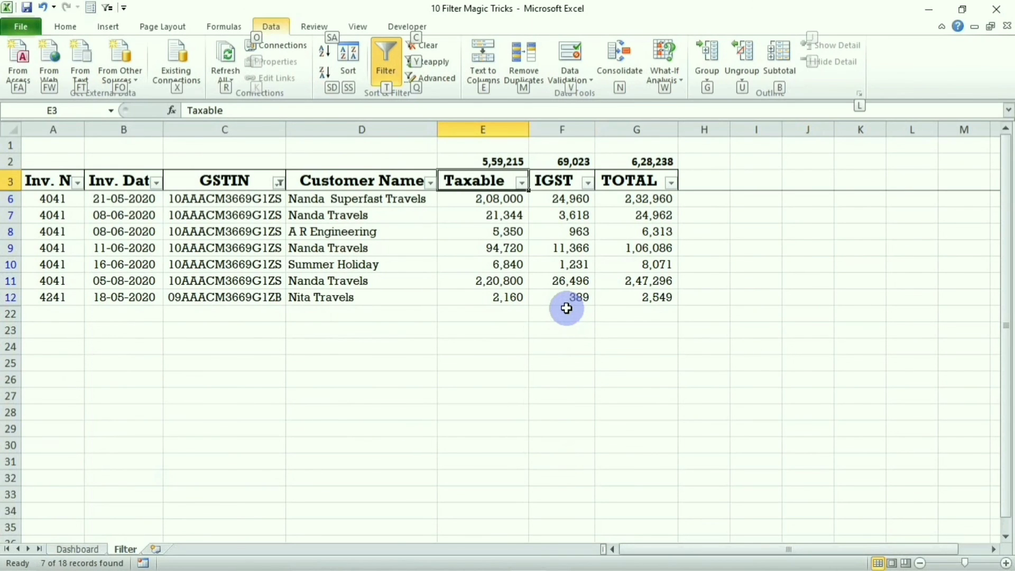
key("c")
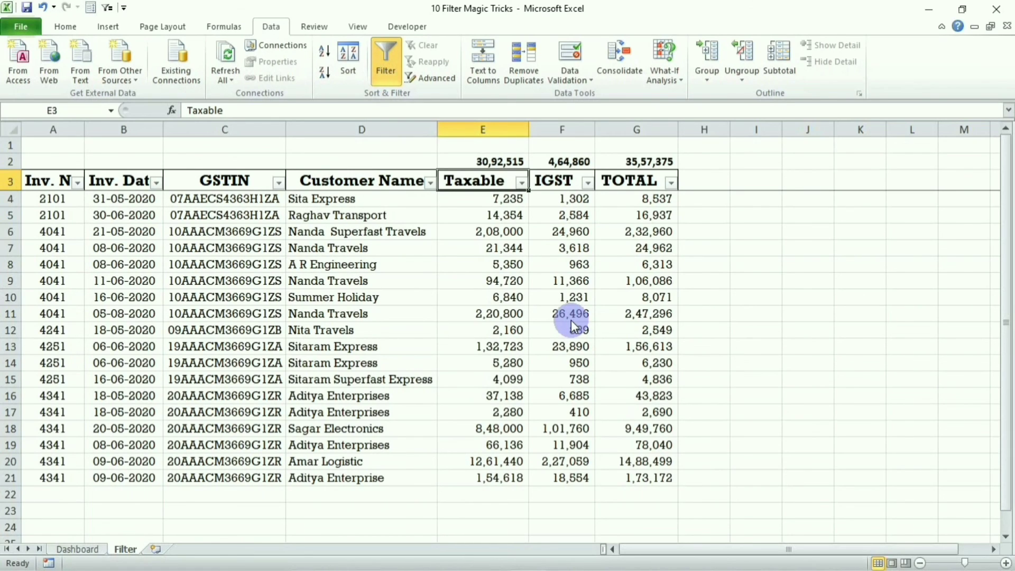
Step: Switch the filter off for the header row, turn it back on, and remove it again
key("alt+a")
key("t")
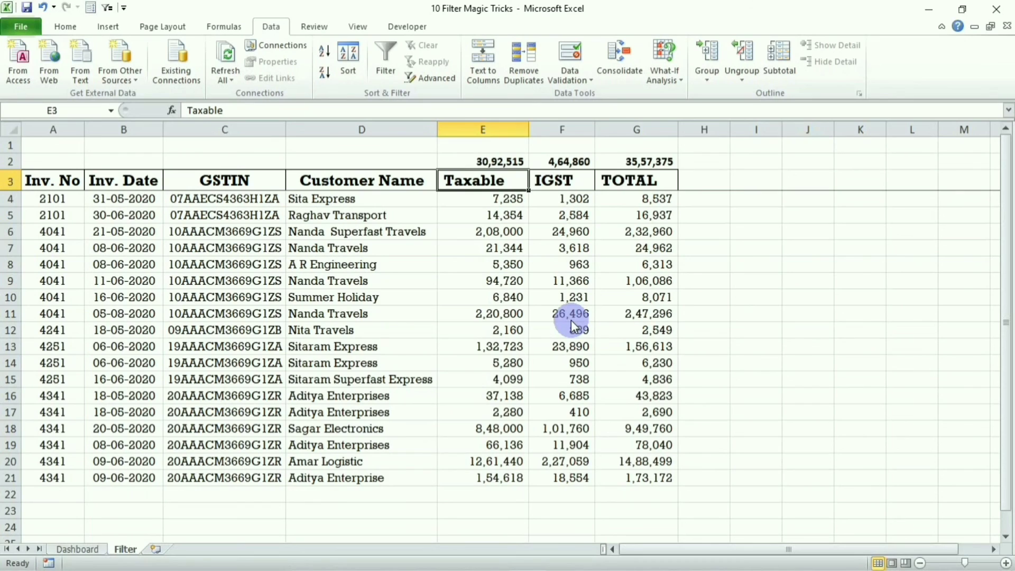
key("ctrl+shift+l")
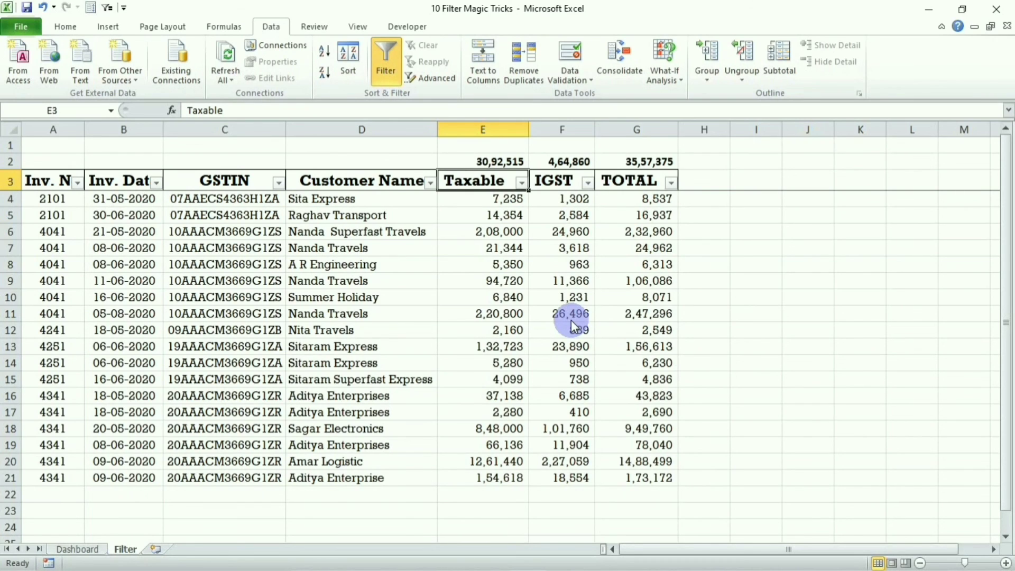
key("ctrl+shift+l")
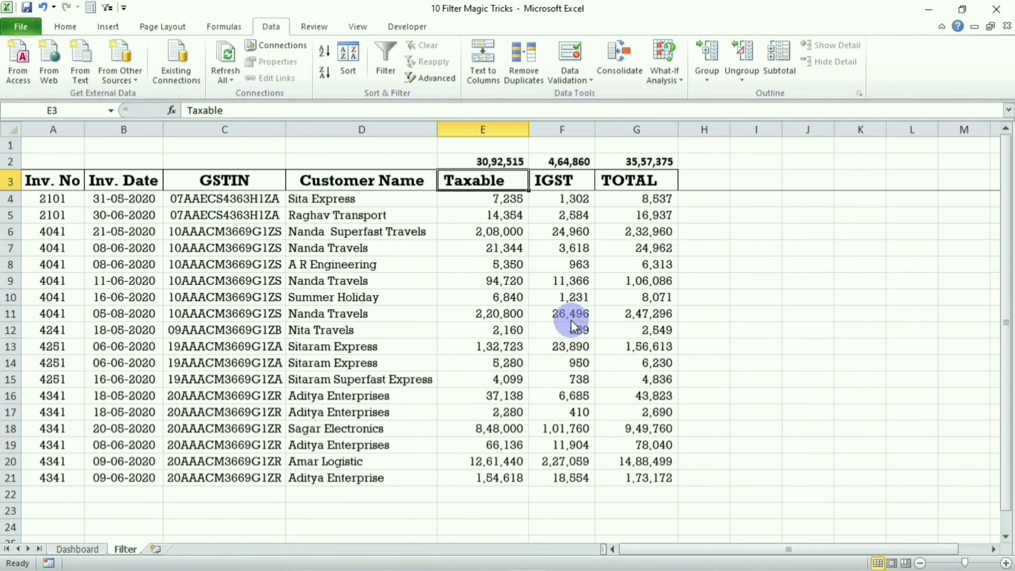